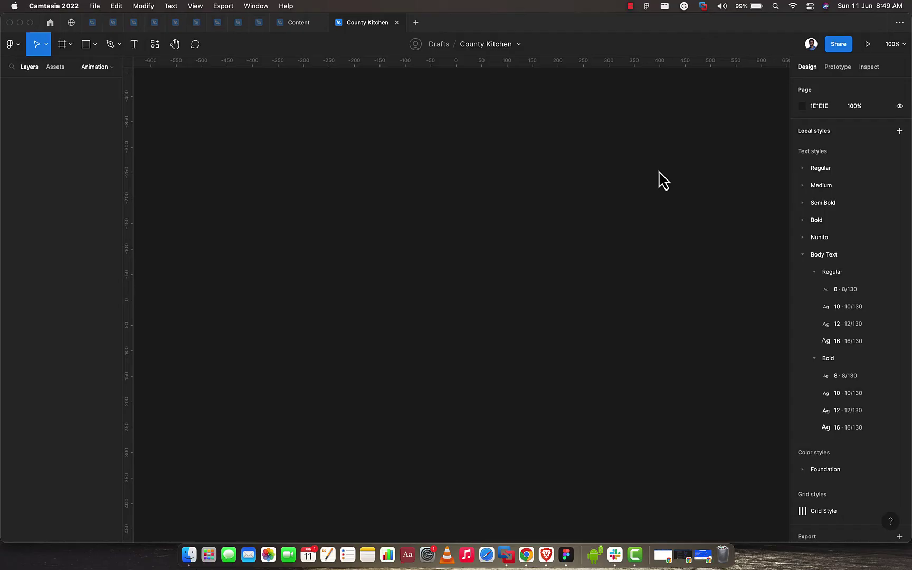
# Switch to Chrome, dismiss the survey pop-up on uiland.design and examine the rotating logo orbits in the hero section.
pyautogui.click(663, 181)
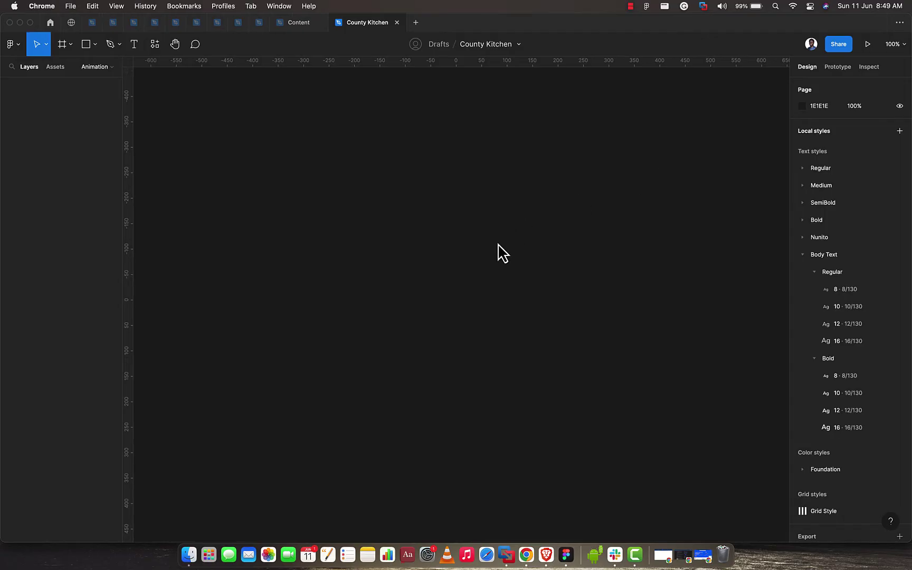
pyautogui.press('super+Tab')
pyautogui.click(526, 554)
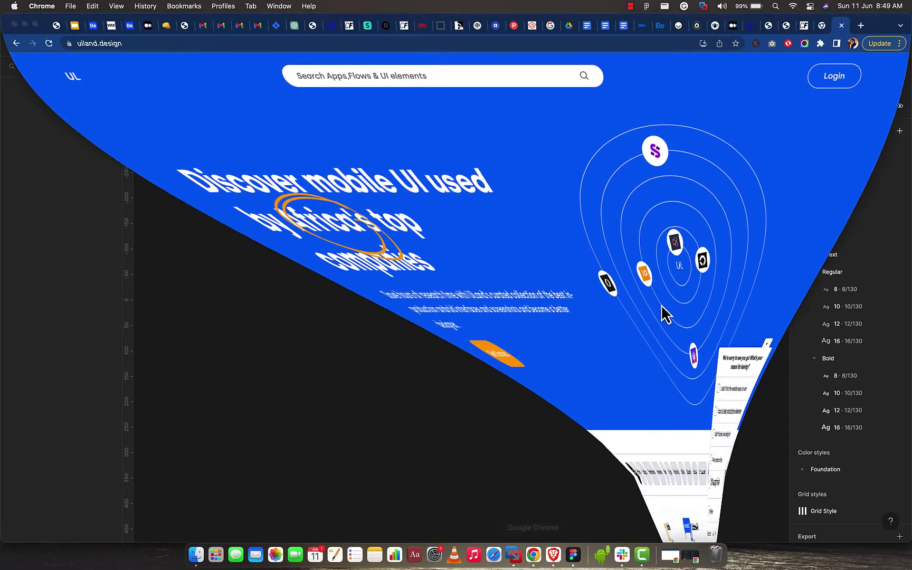
pyautogui.click(879, 343)
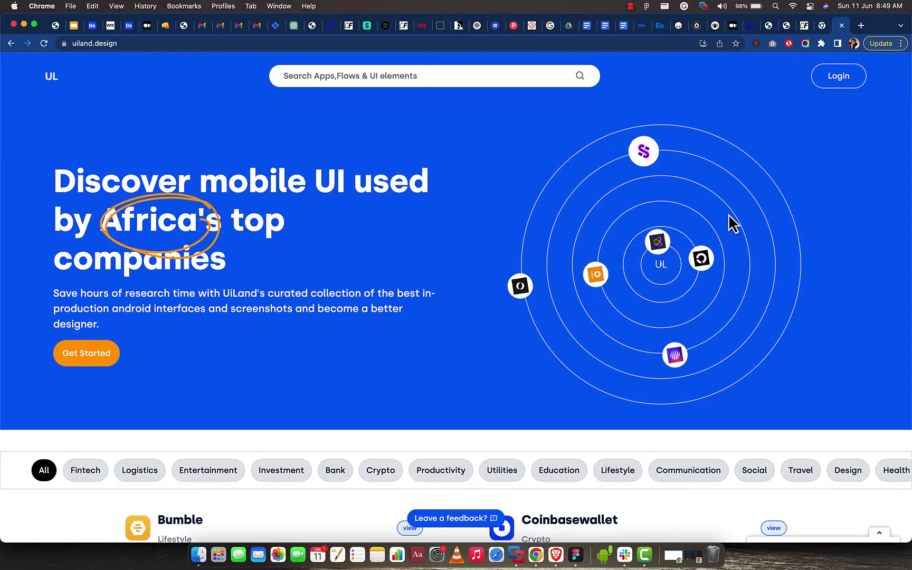
# Switch back to Figma and paste the copied screenshot of the orbit graphic onto the empty canvas.
pyautogui.press('super+Tab')
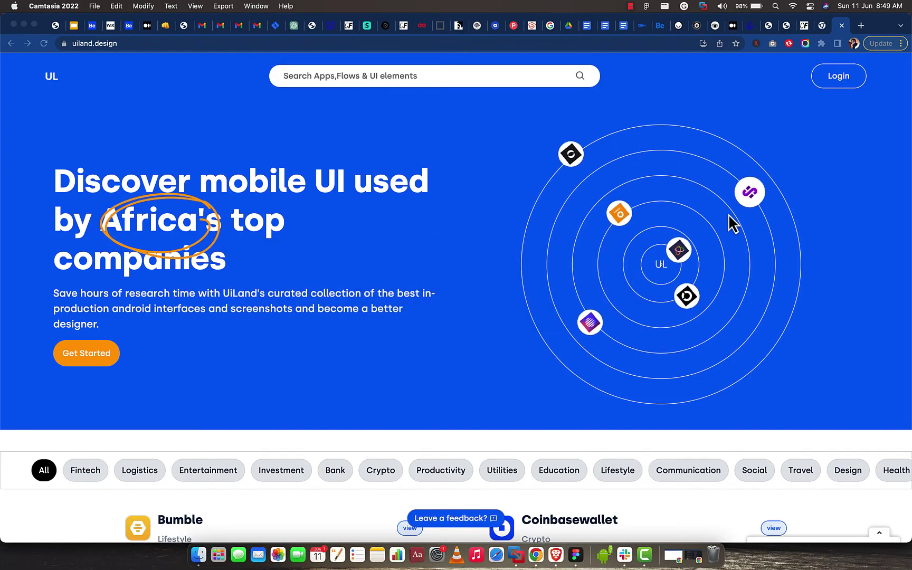
pyautogui.press('super+Tab')
pyautogui.click(447, 288)
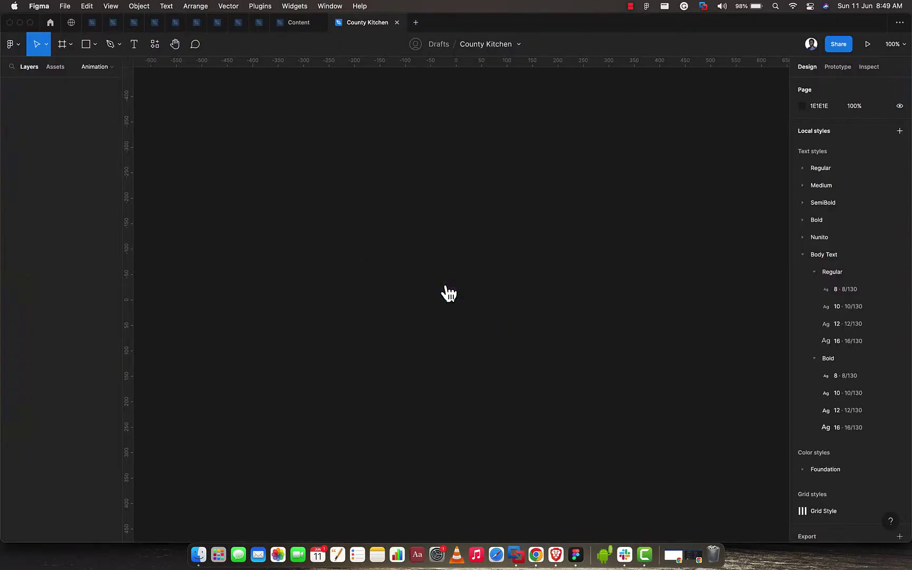
pyautogui.press('super+v')
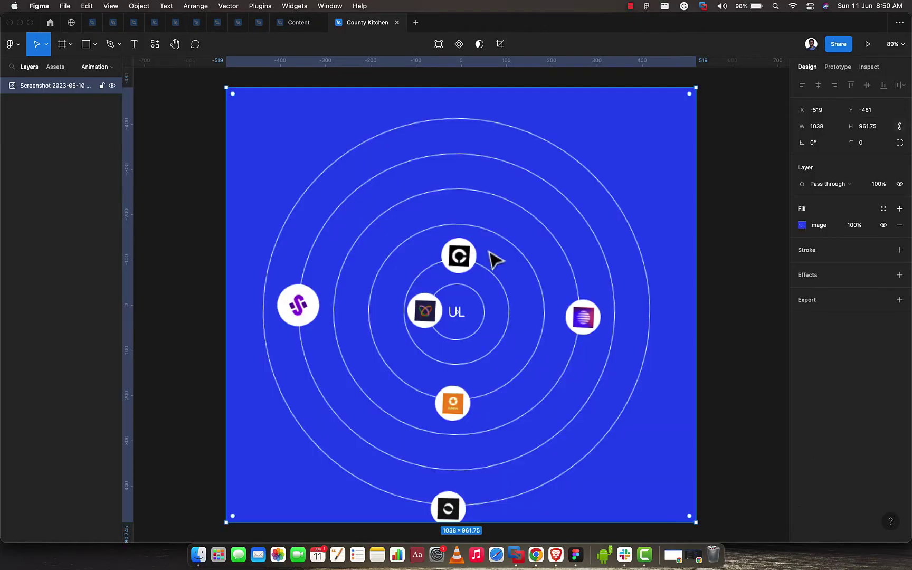
# Draw a square frame of about 1032 × 1032 beside the screenshot, aligned with its upper edge.
pyautogui.scroll(-2, 430, 258)
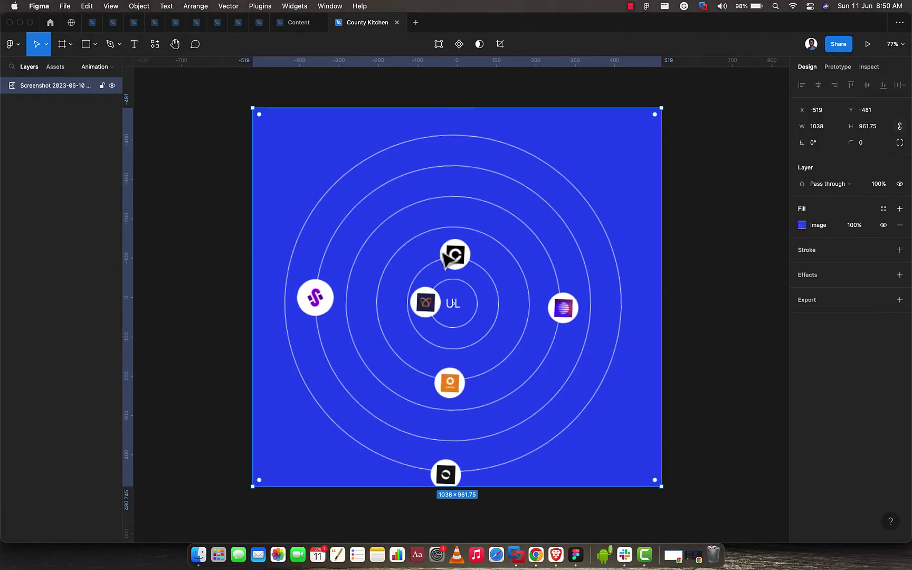
pyautogui.scroll(-3, 437, 342)
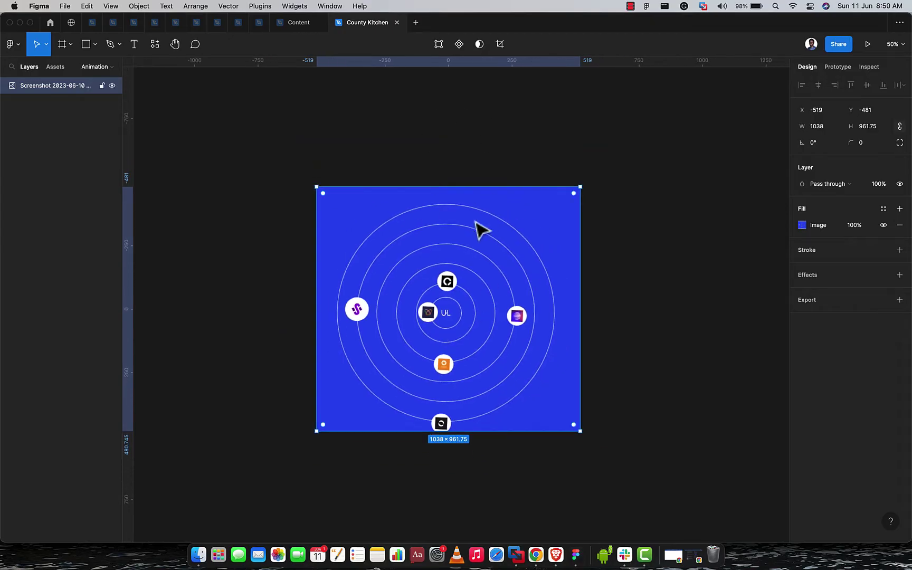
pyautogui.scroll(-2, 448, 285)
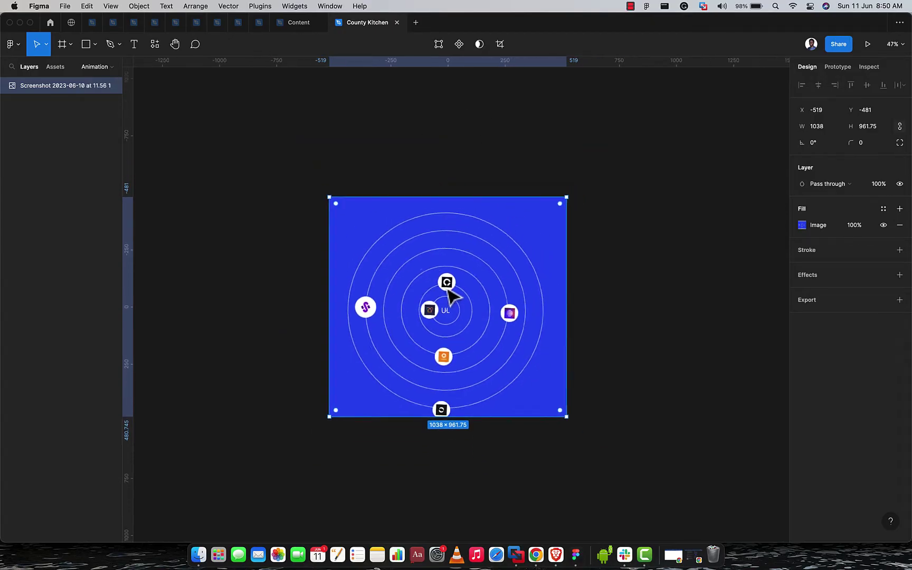
pyautogui.hscroll(5, 451, 297)
pyautogui.hscroll(1, 448, 286)
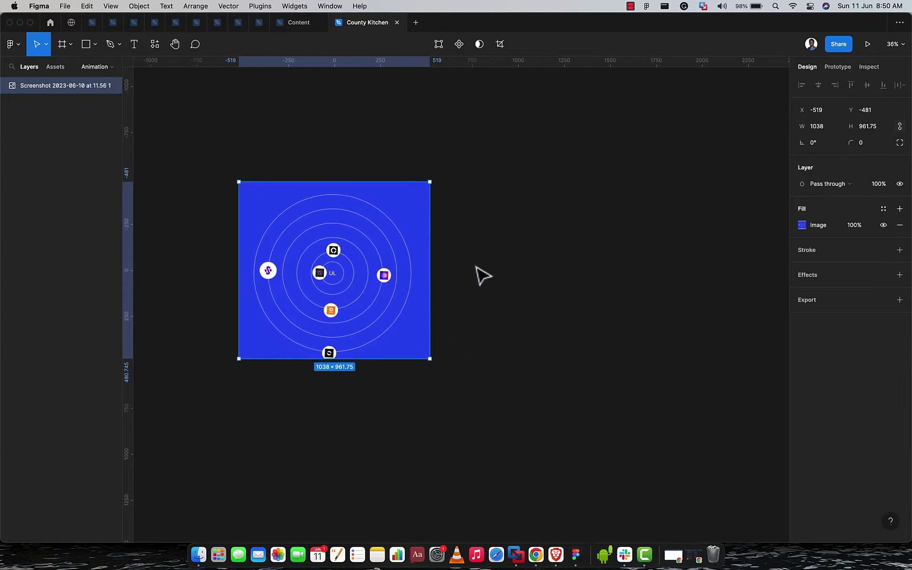
pyautogui.press('f')
pyautogui.moveTo(462, 182); pyautogui.dragTo(582, 373)
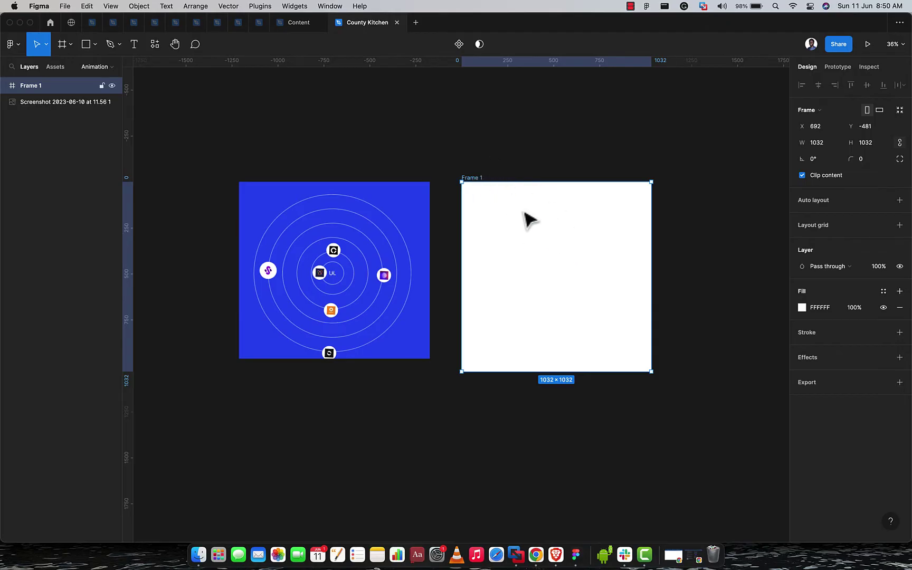
# Set the new frame's width and height to 1000 each.
pyautogui.click(831, 144)
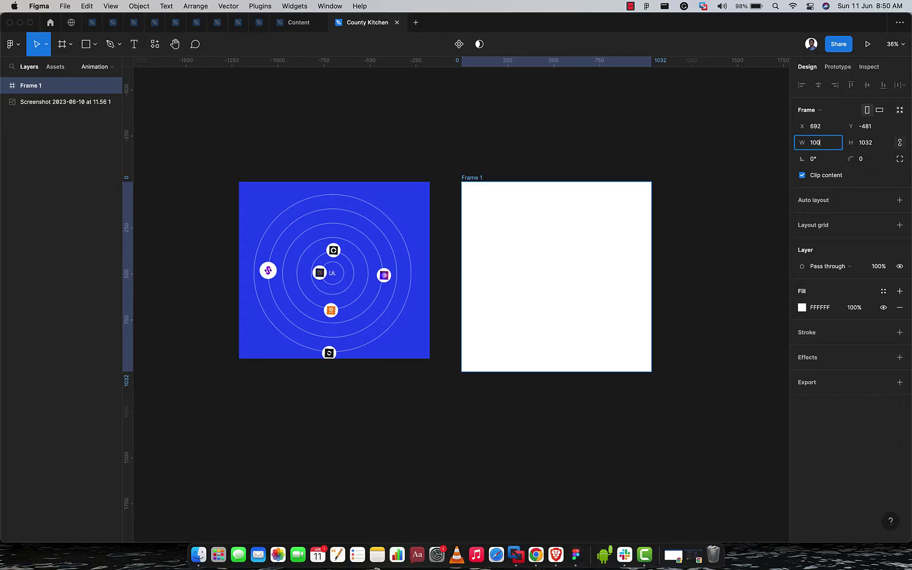
pyautogui.press('Tab')
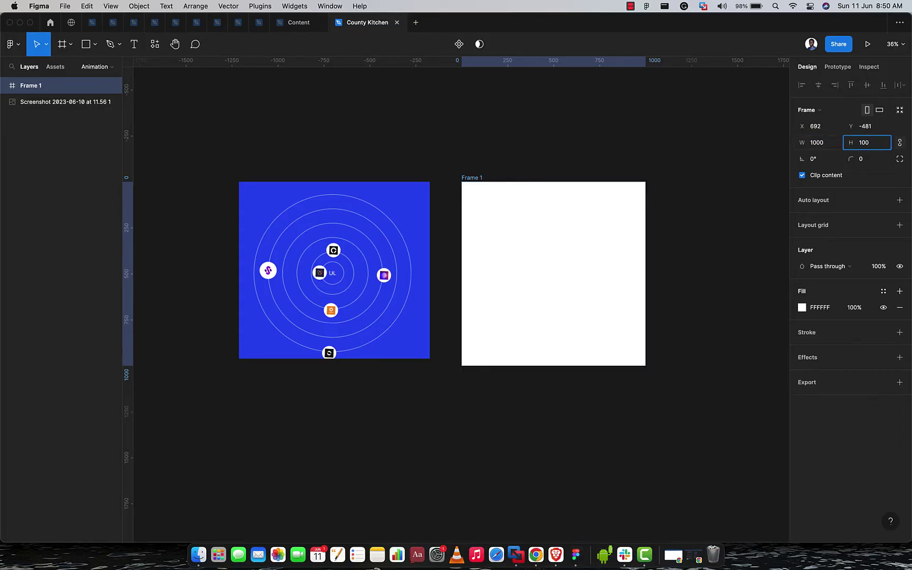
pyautogui.press('Return')
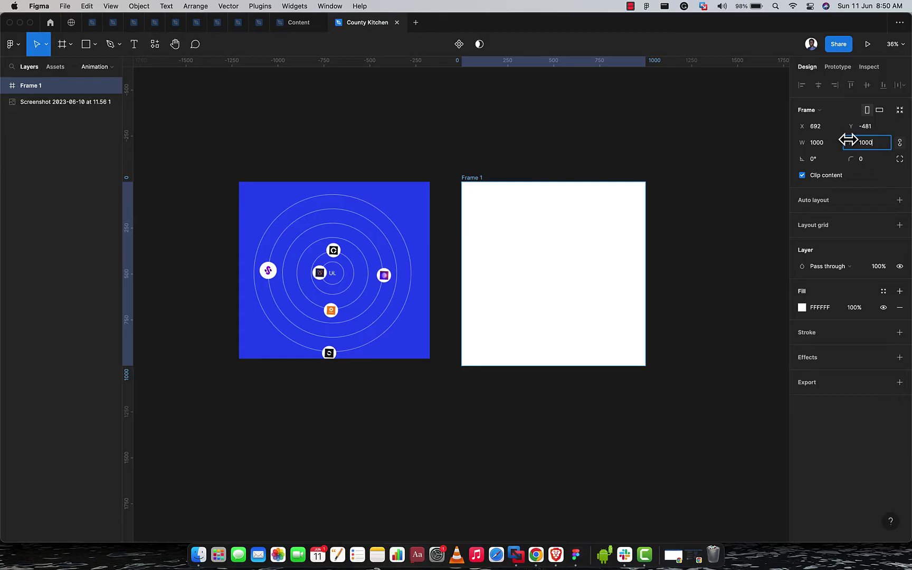
pyautogui.press('Return')
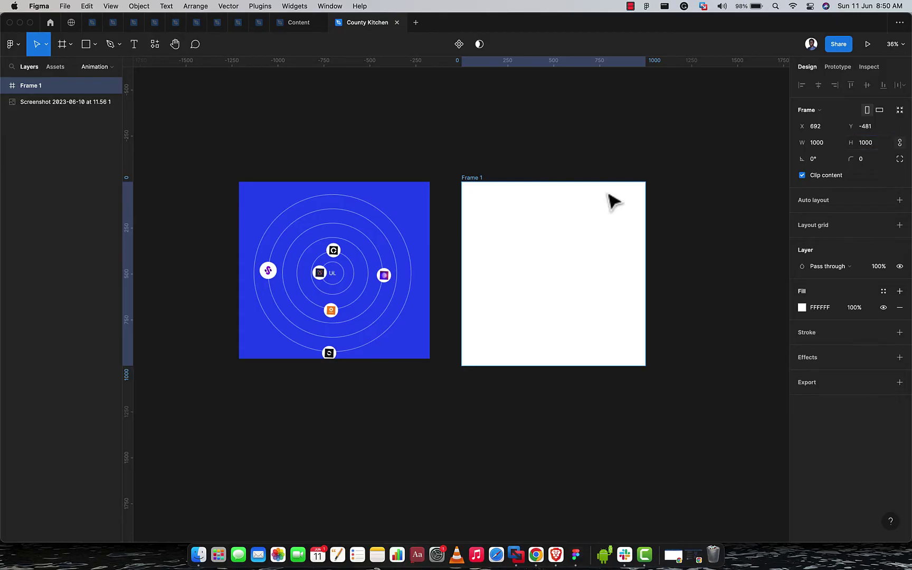
# Move the orbit screenshot into the 1000 × 1000 frame, centered in it, and keep the frame at full opacity.
pyautogui.click(334, 248)
pyautogui.moveTo(318, 248); pyautogui.dragTo(546, 259)
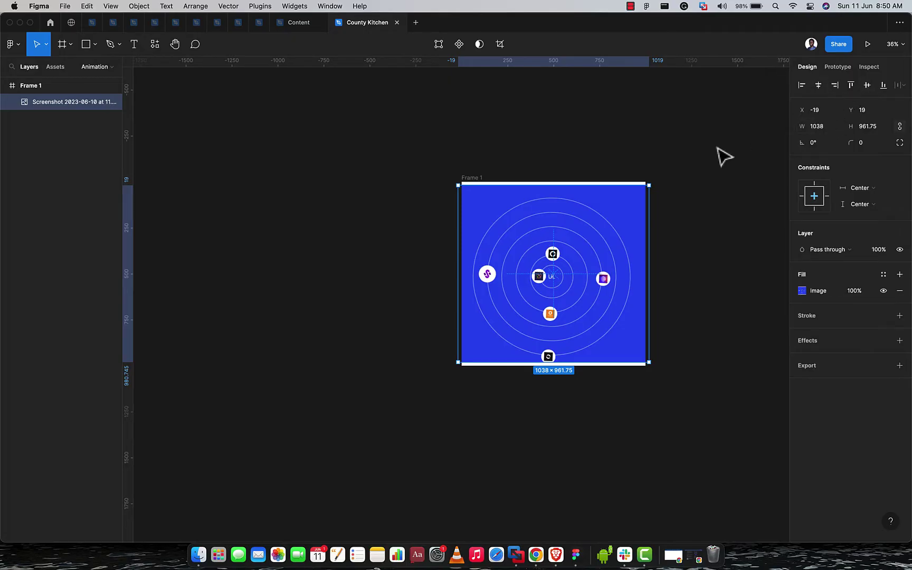
pyautogui.click(481, 179)
pyautogui.press('2')
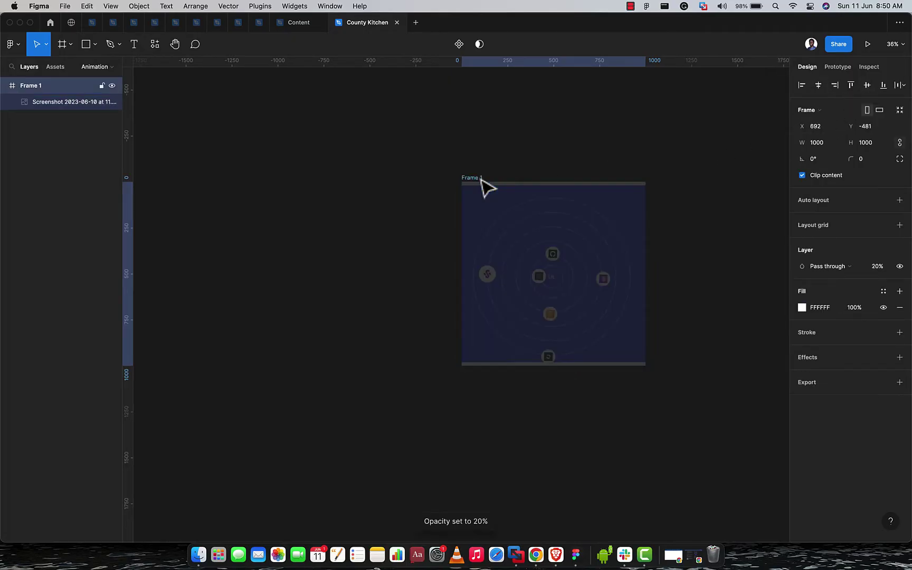
pyautogui.press('super+z')
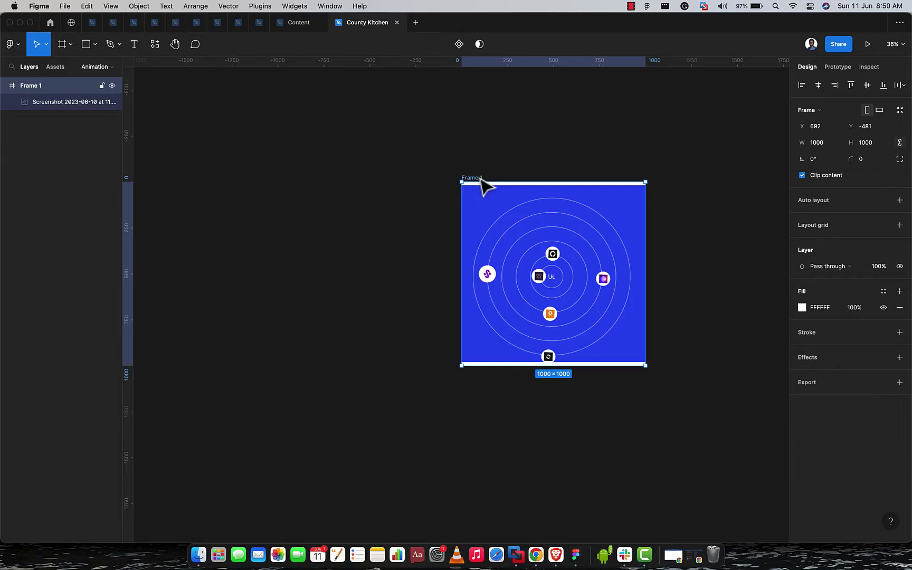
# Draw a circle of about 130 × 130 over the innermost ring around the UL text.
pyautogui.hotkey('shift', '2')
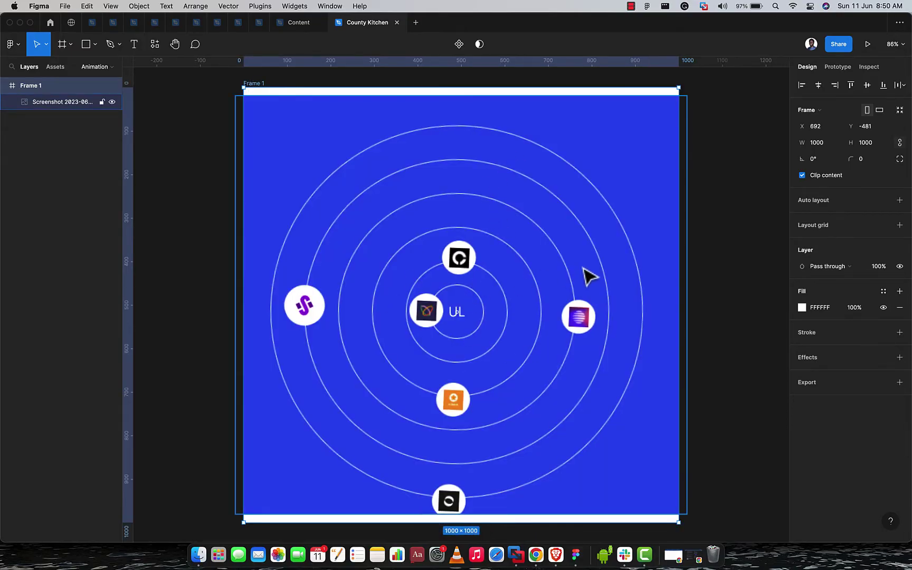
pyautogui.scroll(-3, 589, 274)
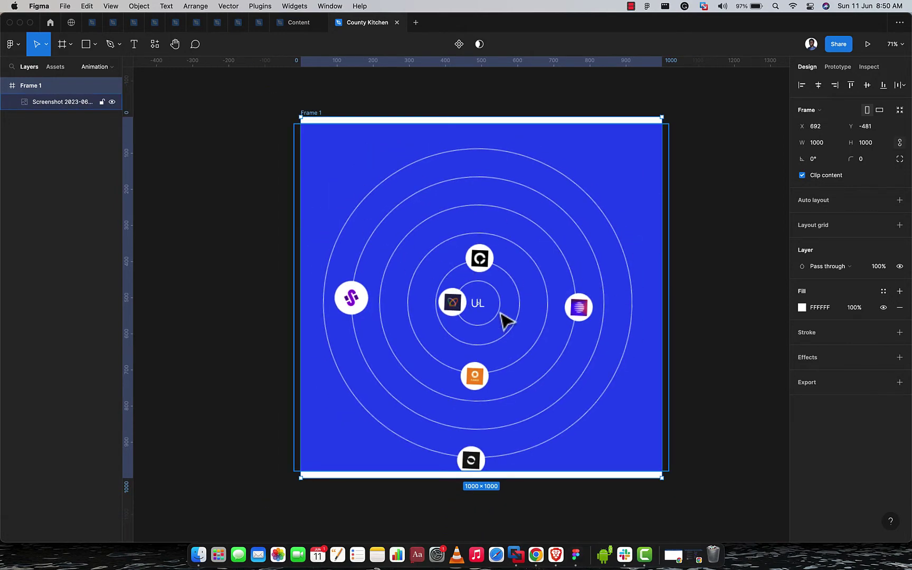
pyautogui.press('o')
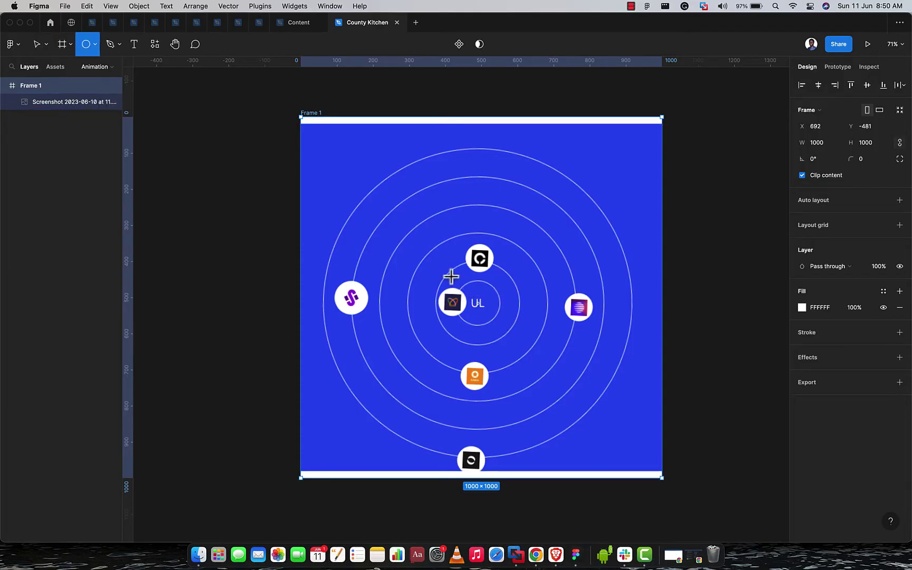
pyautogui.moveTo(456, 284); pyautogui.dragTo(504, 337)
# Align the circle with the innermost ring of the screenshot and scale it down to 126 × 126.
pyautogui.scroll(5, 482, 309)
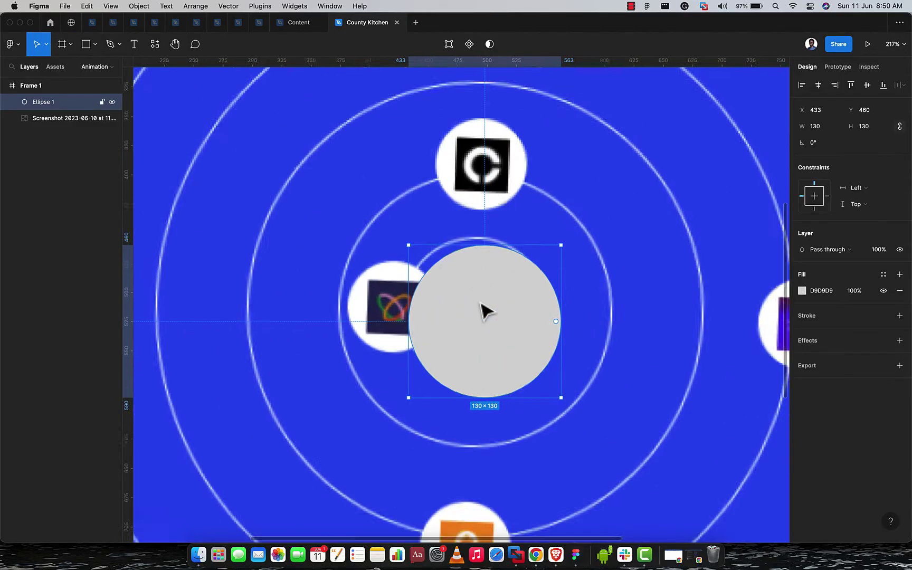
pyautogui.moveTo(479, 302); pyautogui.dragTo(473, 293)
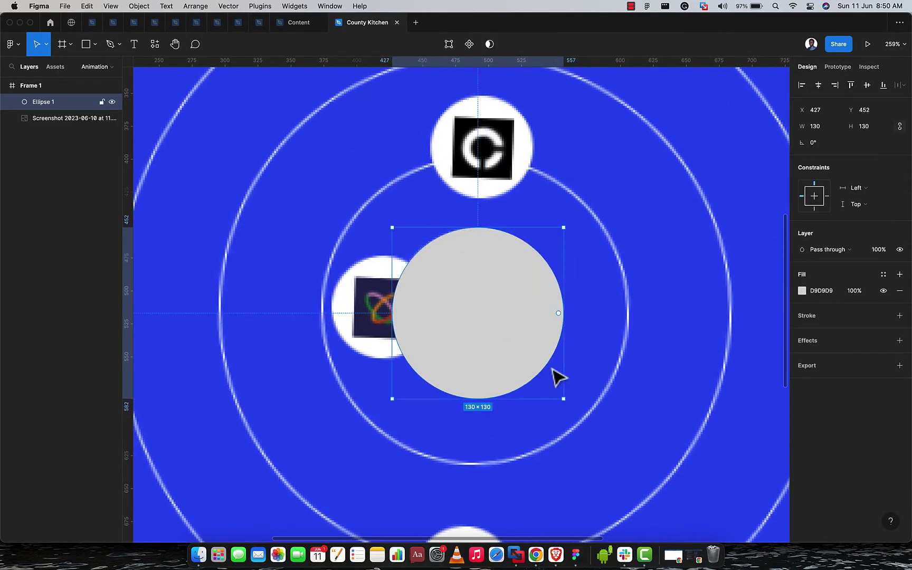
pyautogui.press('k')
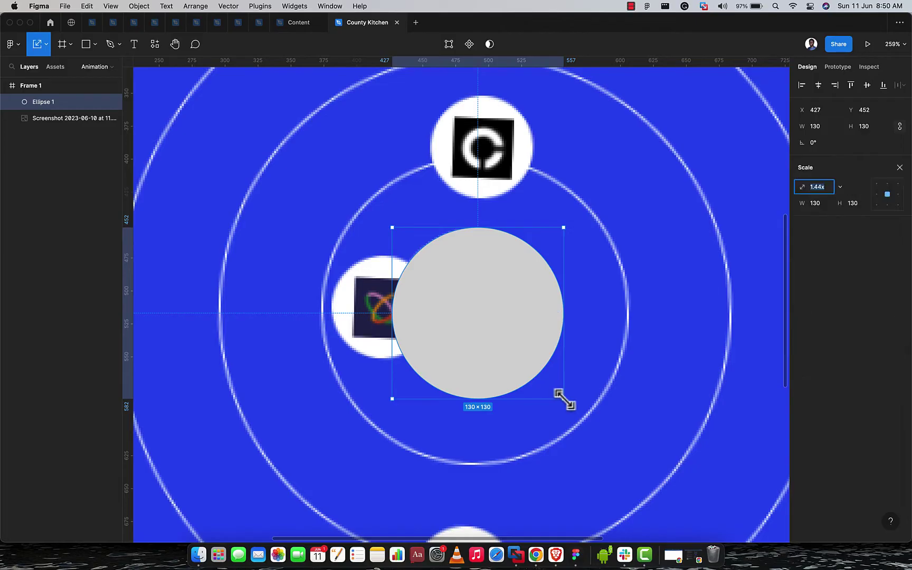
pyautogui.moveTo(563, 398)
pyautogui.mouseDown()
pyautogui.moveTo(552, 385)
pyautogui.moveTo(558, 390)
pyautogui.mouseUp()
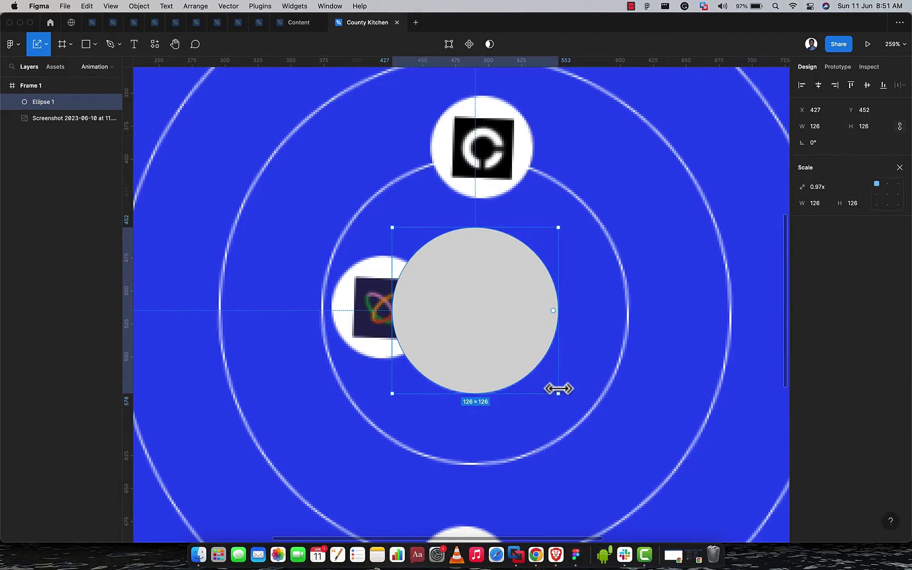
pyautogui.press('v')
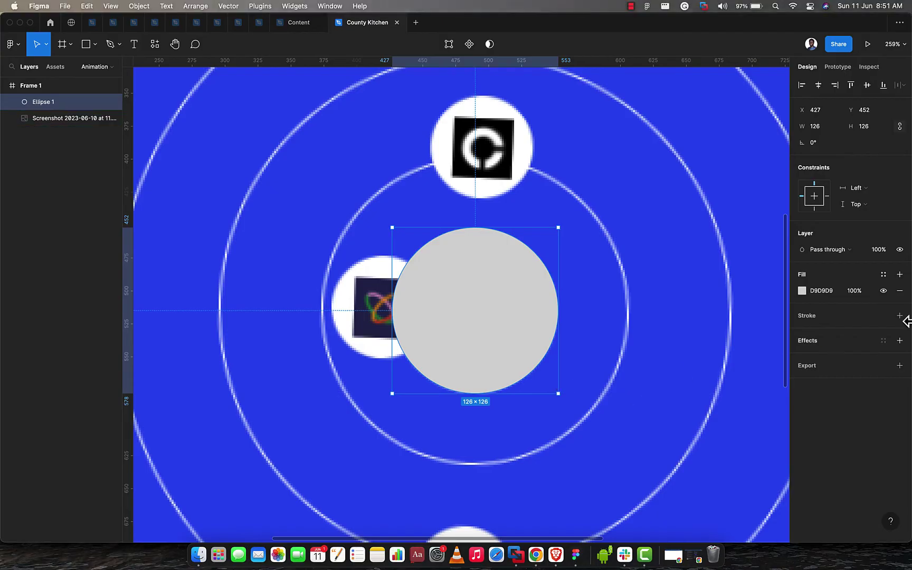
# Remove the circle's fill and add a black 000000 inside stroke with a weight of 3.
pyautogui.click(899, 291)
pyautogui.click(899, 299)
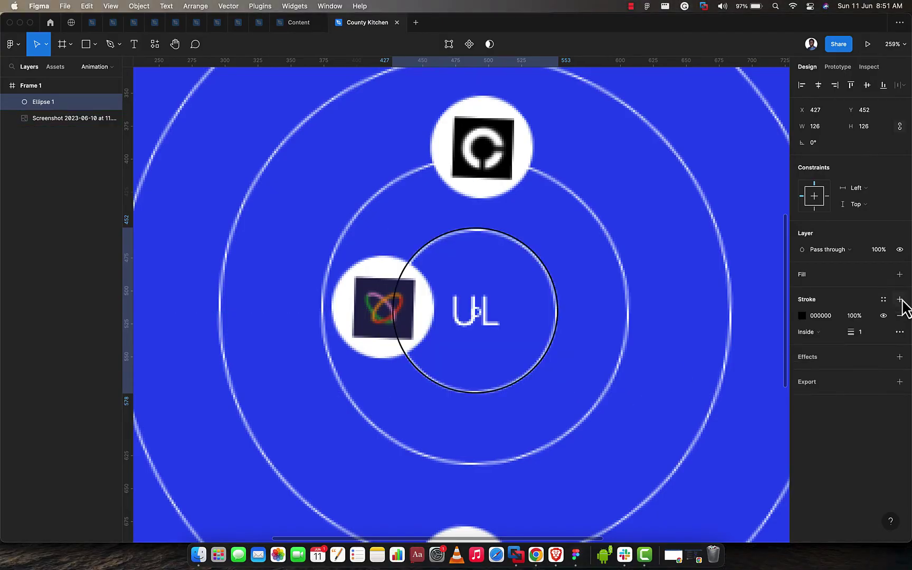
pyautogui.scroll(3, 564, 261)
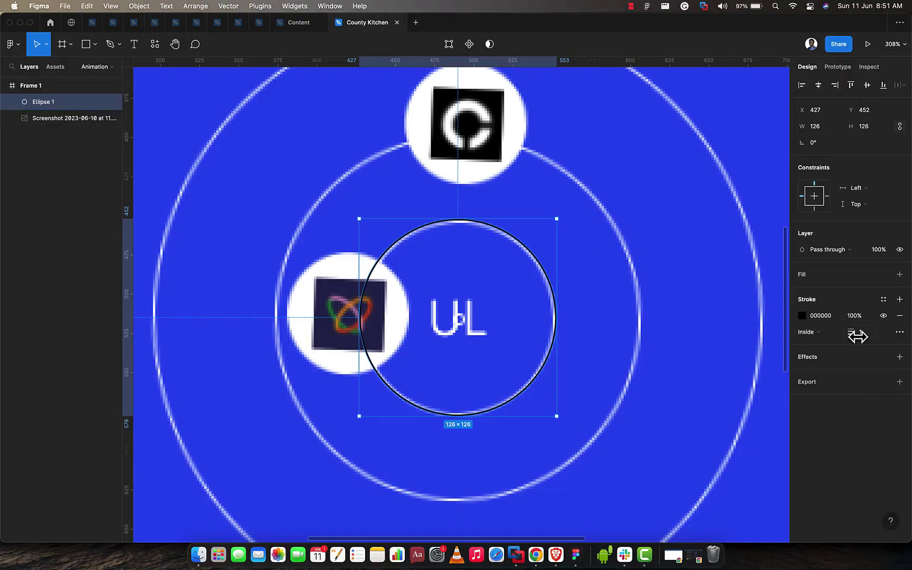
pyautogui.moveTo(851, 335); pyautogui.dragTo(854, 333)
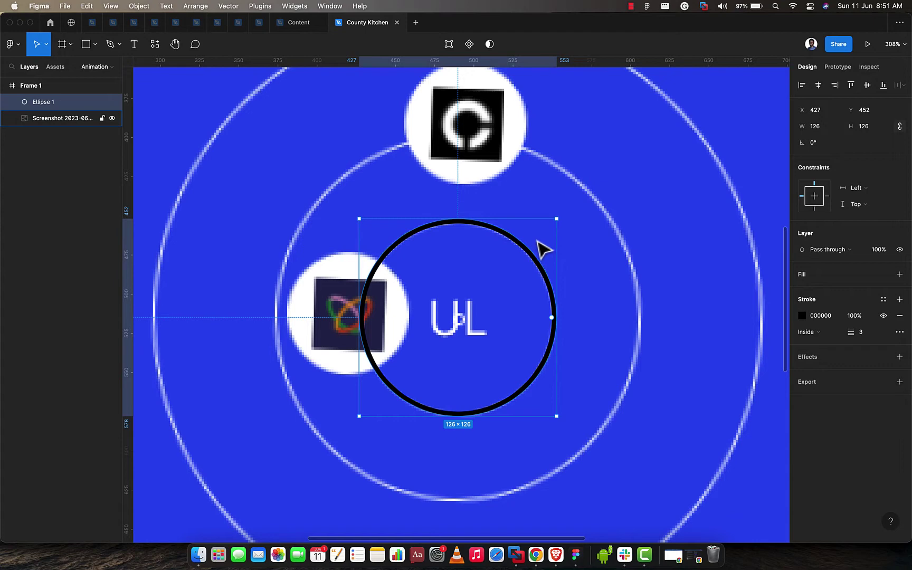
pyautogui.scroll(-2, 510, 235)
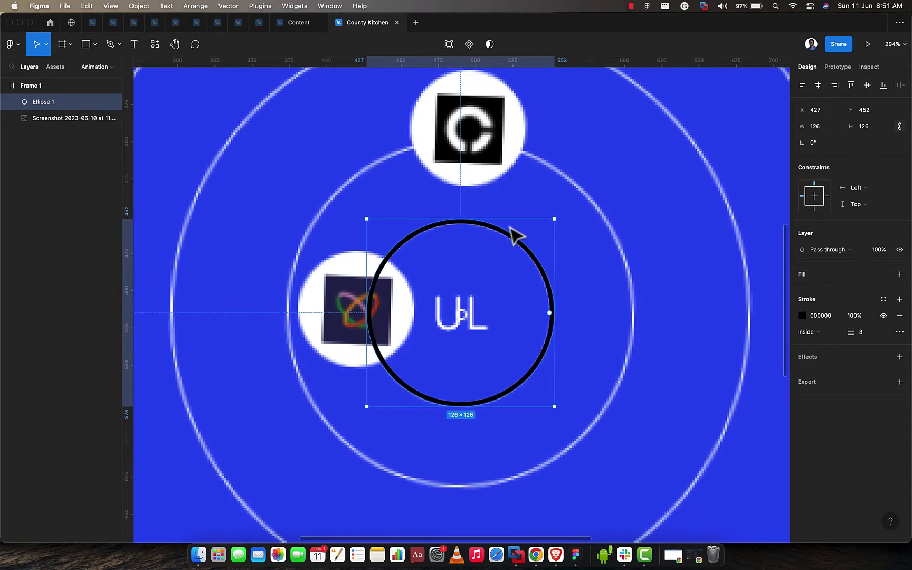
pyautogui.scroll(-4, 511, 228)
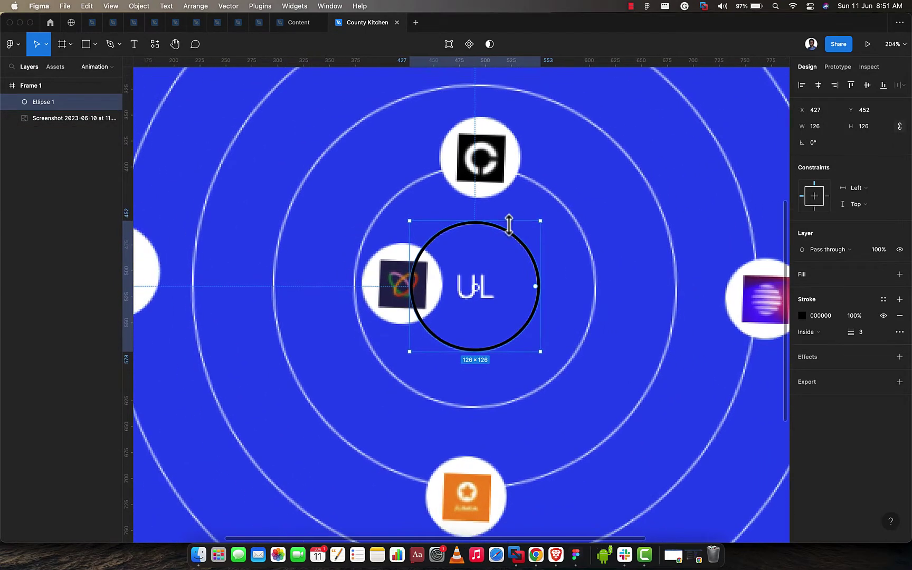
pyautogui.scroll(1, 509, 226)
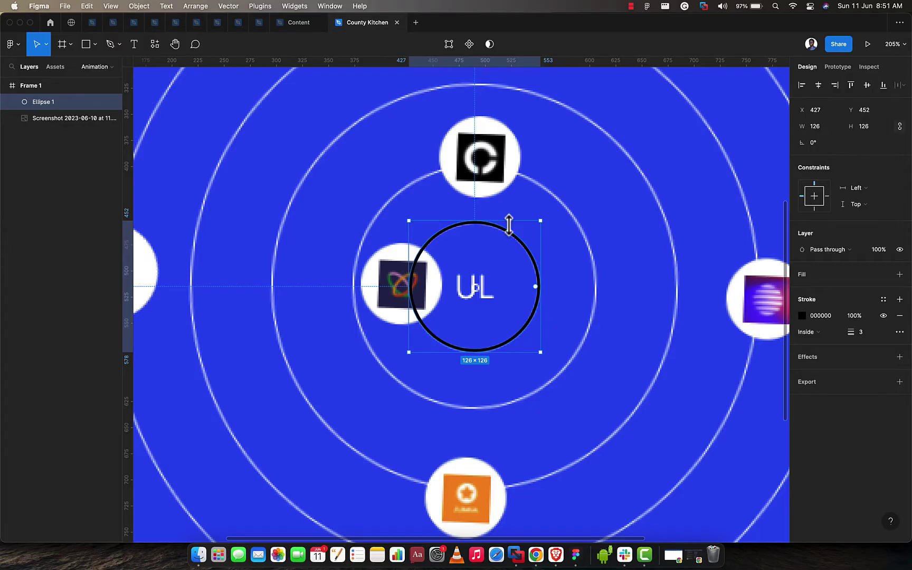
pyautogui.press('super+d')
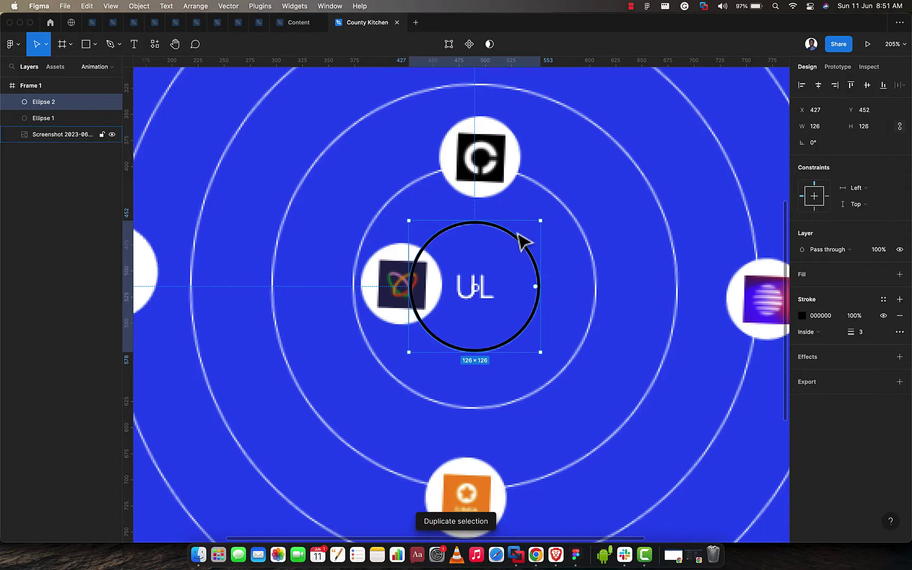
pyautogui.press('super+z')
pyautogui.scroll(-5, 523, 241)
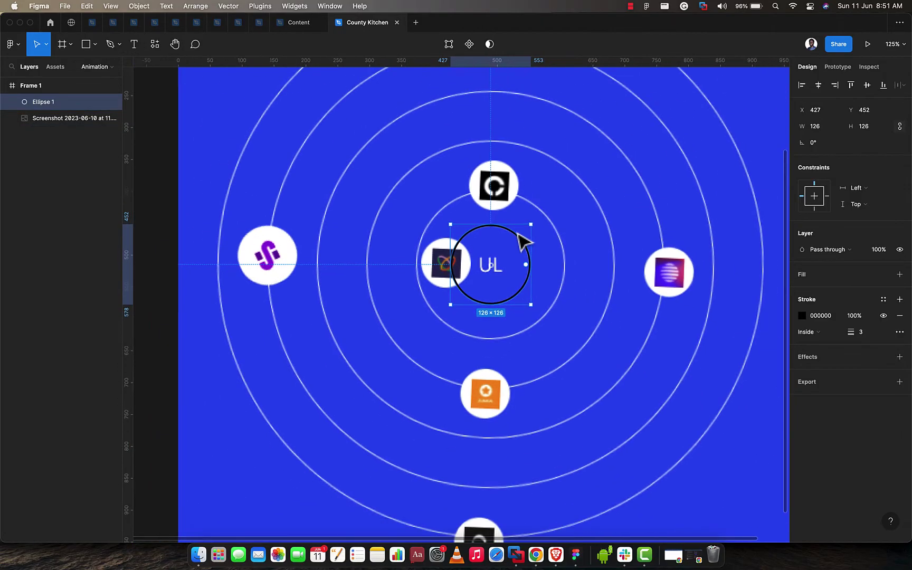
pyautogui.scroll(2, 523, 242)
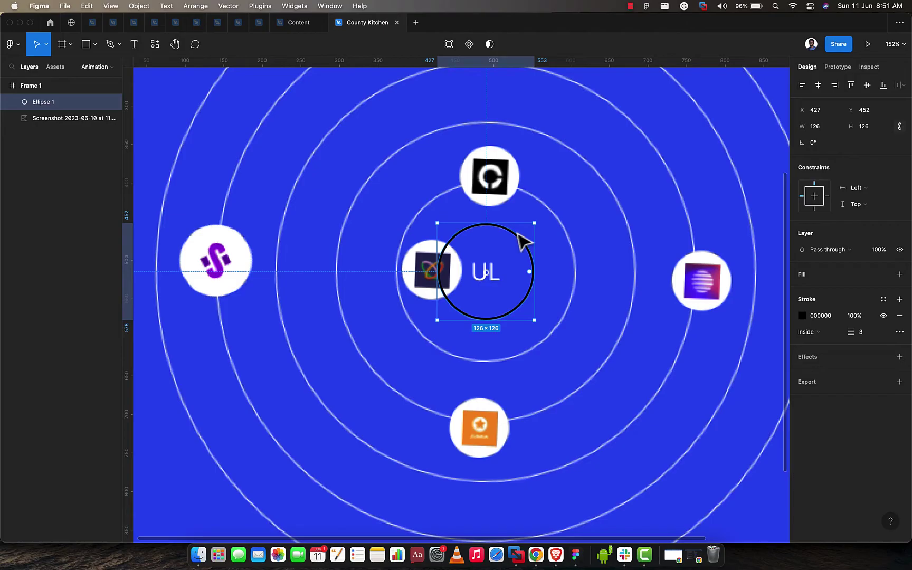
# Duplicate the circle twice from its center, scaling the copies over the next two rings to 238 × 238 and 396 × 396.
pyautogui.press('super+d')
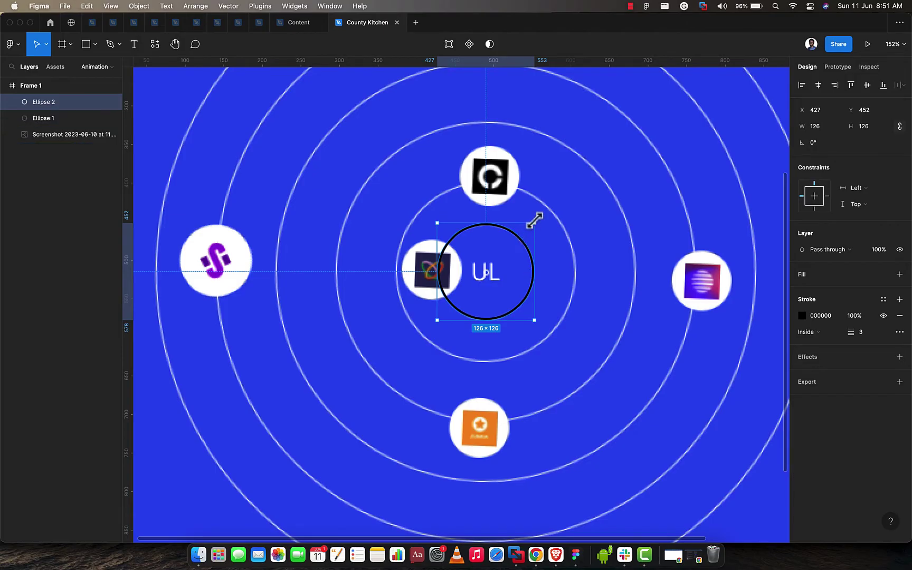
pyautogui.press('k')
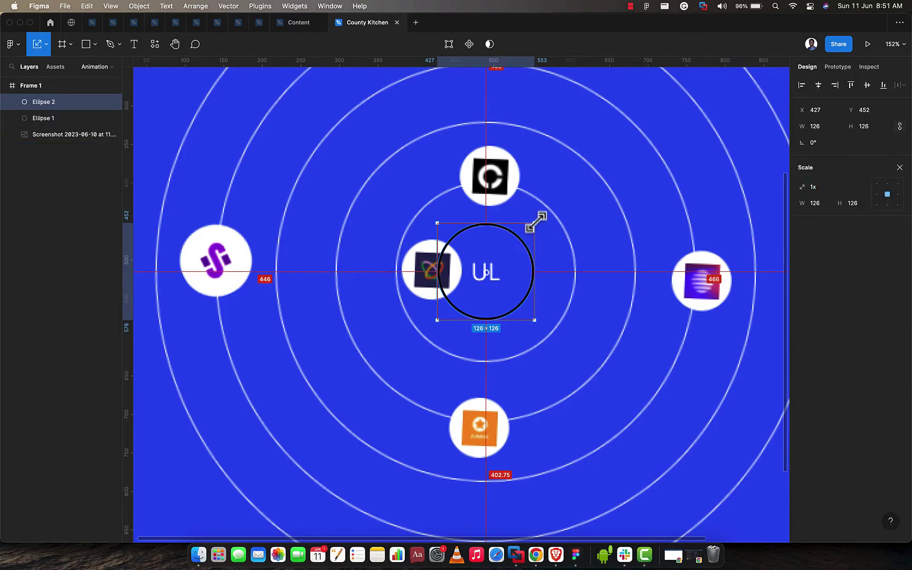
pyautogui.moveTo(535, 222); pyautogui.dragTo(578, 185)
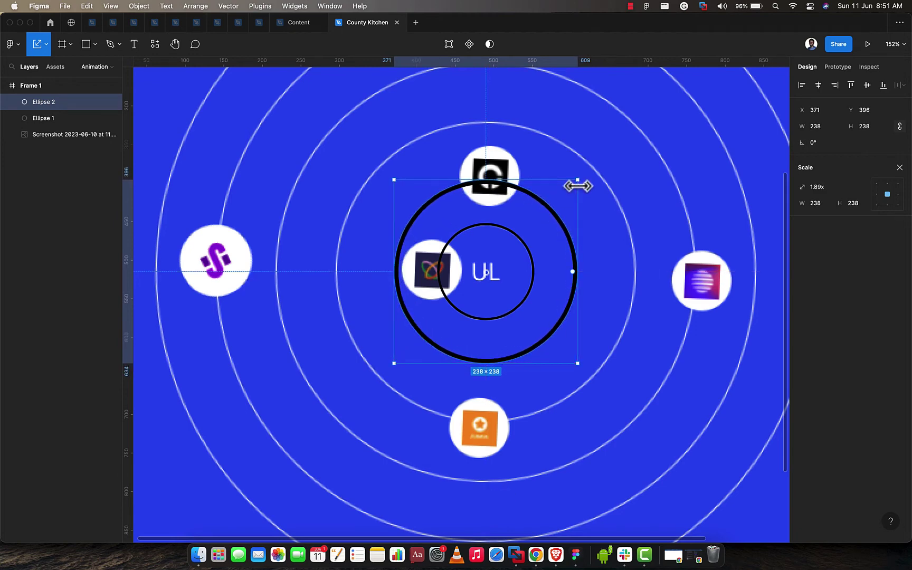
pyautogui.press('super+d')
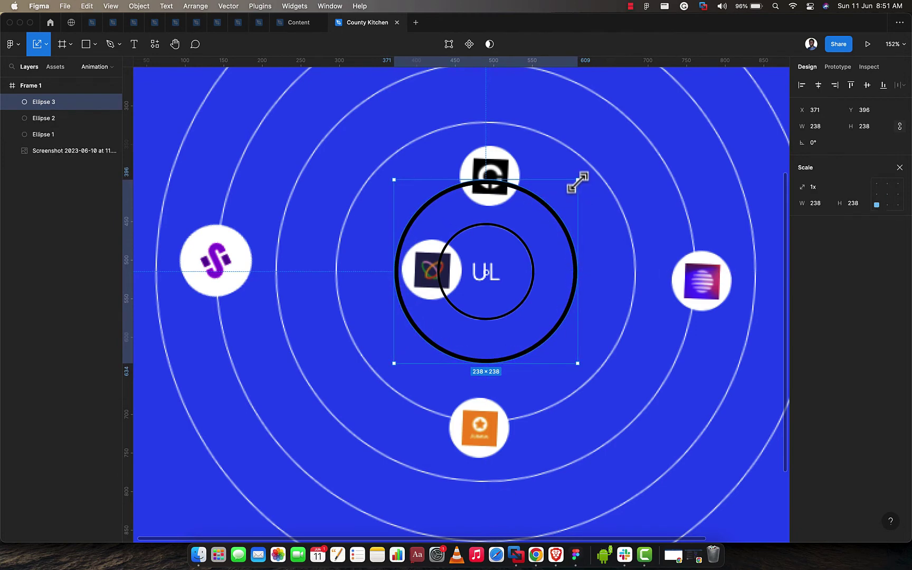
pyautogui.moveTo(578, 183); pyautogui.dragTo(637, 140)
# Add further duplicates scaled from the center over the three outer rings, at 555 × 555, 723 × 723 and 875 × 875.
pyautogui.scroll(-5, 425, 335)
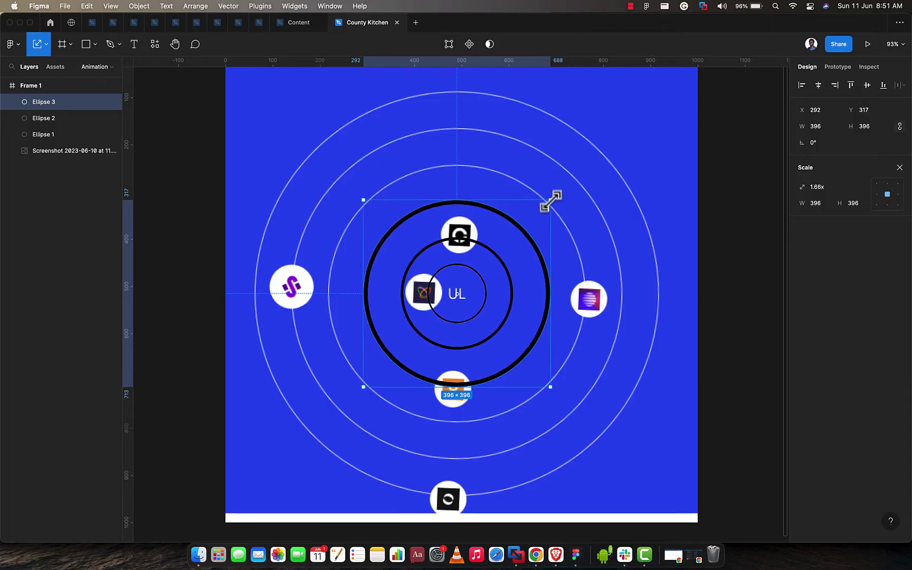
pyautogui.moveTo(550, 200); pyautogui.dragTo(588, 175)
pyautogui.press('super+d')
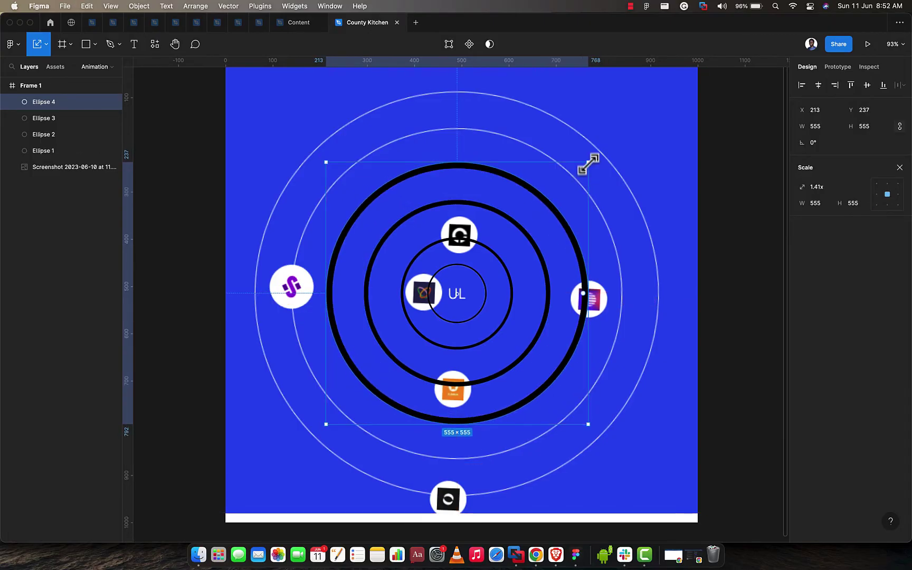
pyautogui.press('super+d')
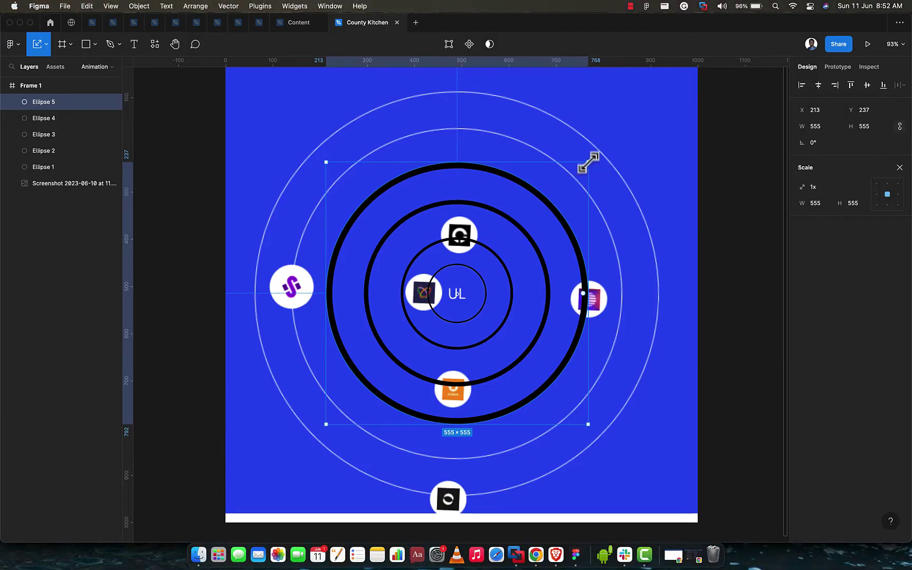
pyautogui.moveTo(588, 162); pyautogui.dragTo(628, 151)
pyautogui.press('super+d')
pyautogui.press('super+d')
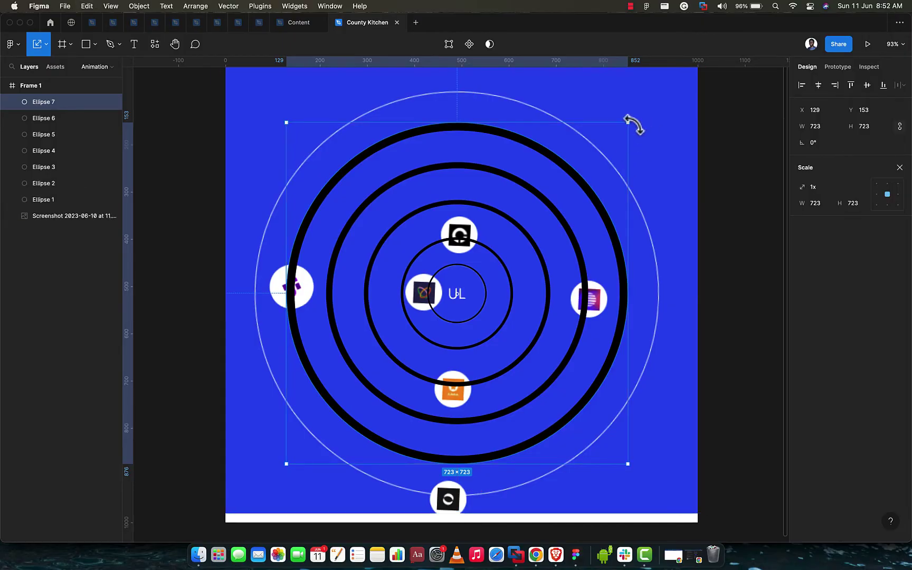
pyautogui.moveTo(629, 123); pyautogui.dragTo(663, 87)
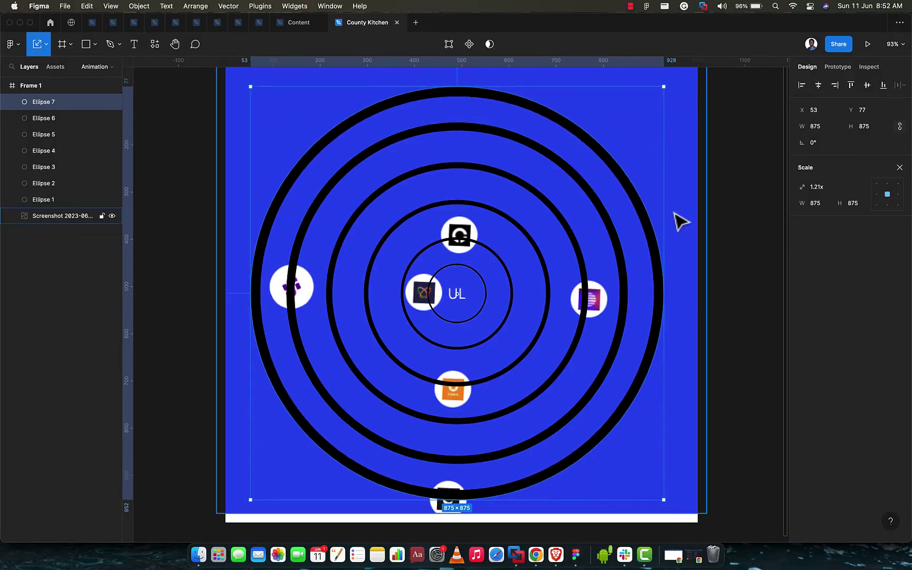
pyautogui.click(747, 326)
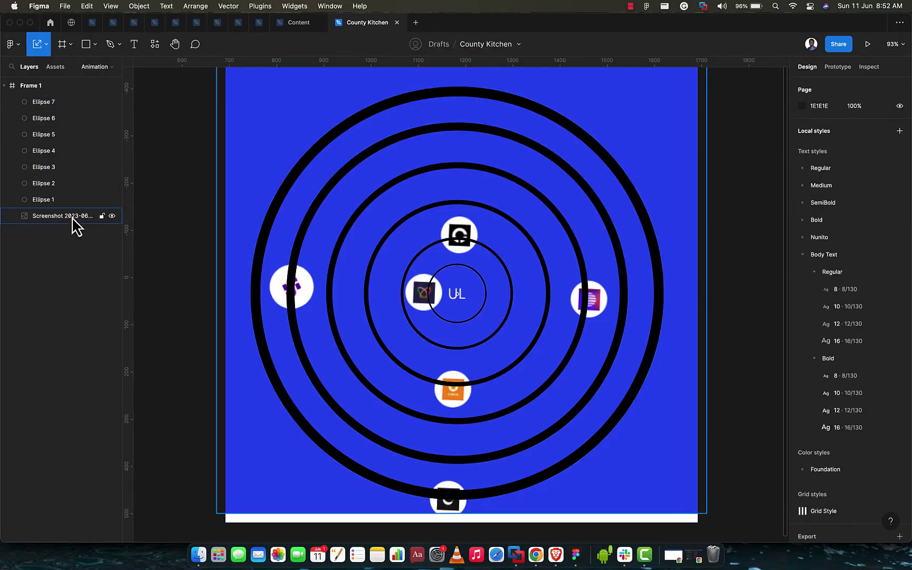
# Set the stroke weight of all the ring circles, Ellipse 1 through Ellipse 7, to 3.
pyautogui.click(47, 202)
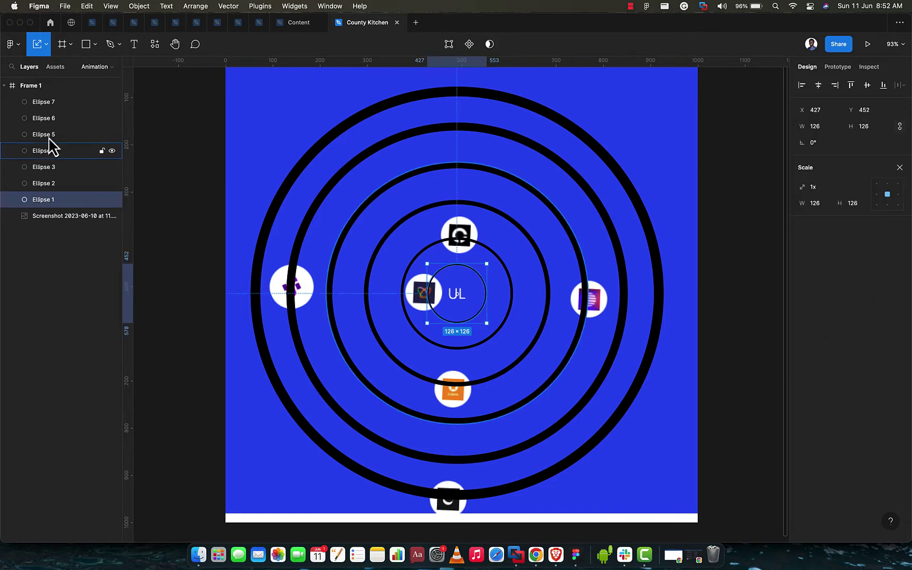
pyautogui.keyDown('shift'); pyautogui.click(58, 106); pyautogui.keyUp('shift')
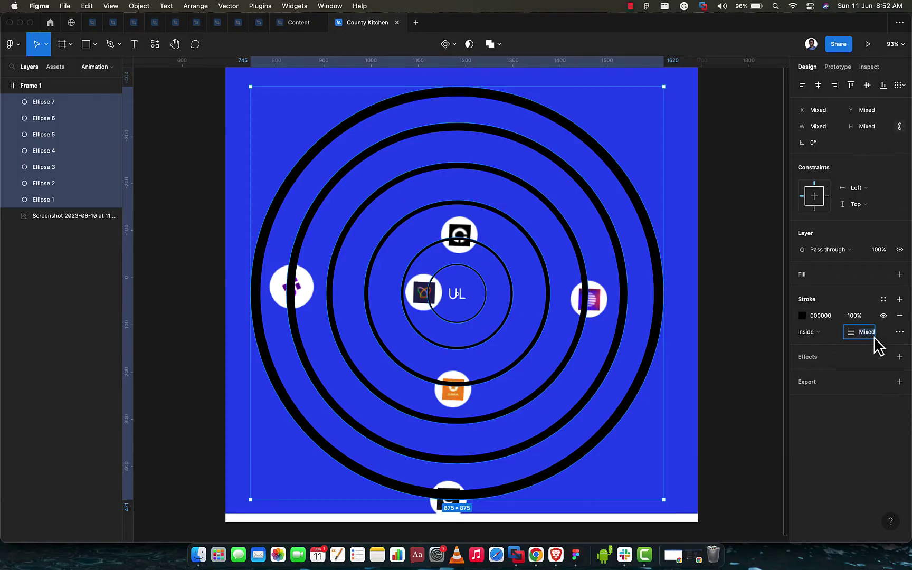
pyautogui.write('3')
pyautogui.press('Return')
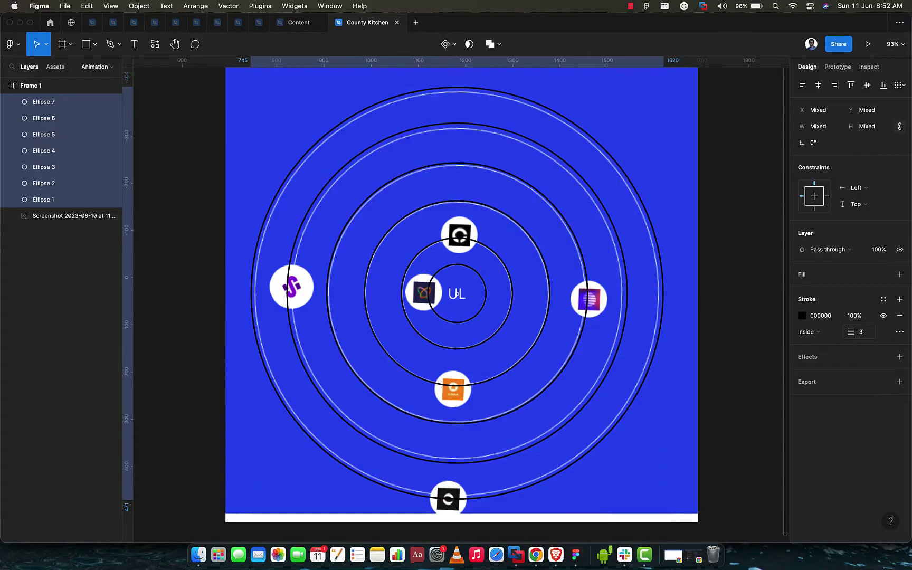
pyautogui.click(740, 181)
# Resize the outermost circle to 855 × 855 and the next one inward to 699 × 699 to match the screenshot's rings.
pyautogui.click(573, 127)
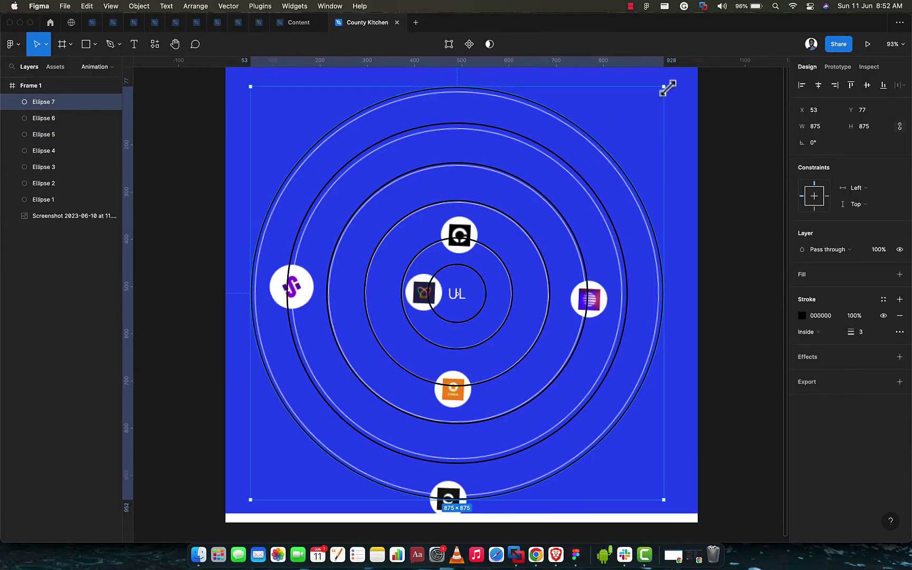
pyautogui.moveTo(664, 88); pyautogui.dragTo(658, 92)
pyautogui.click(581, 178)
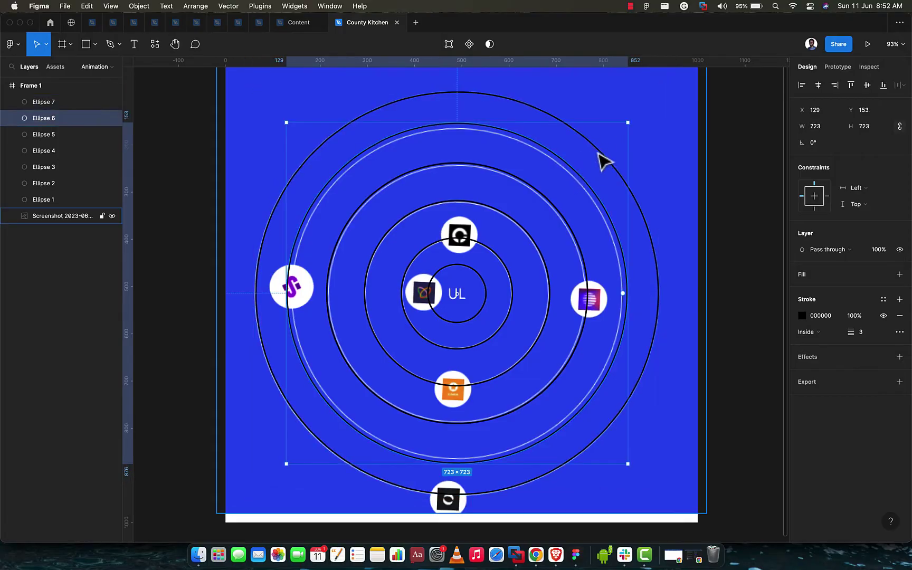
pyautogui.moveTo(627, 122); pyautogui.dragTo(622, 129)
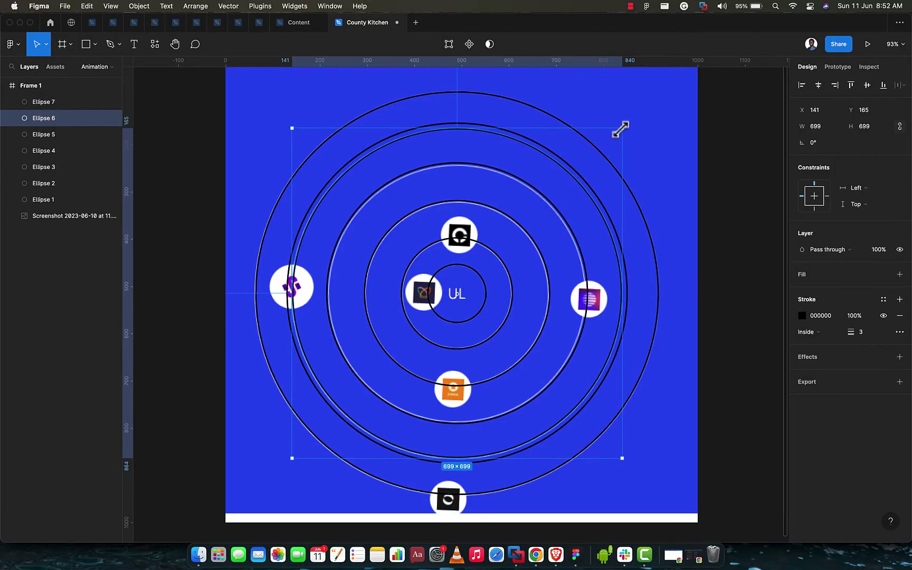
# Resize the 555 × 555 circle to 545 × 545 and the 396 × 396 circle to 391 × 391 over their rings.
pyautogui.click(560, 210)
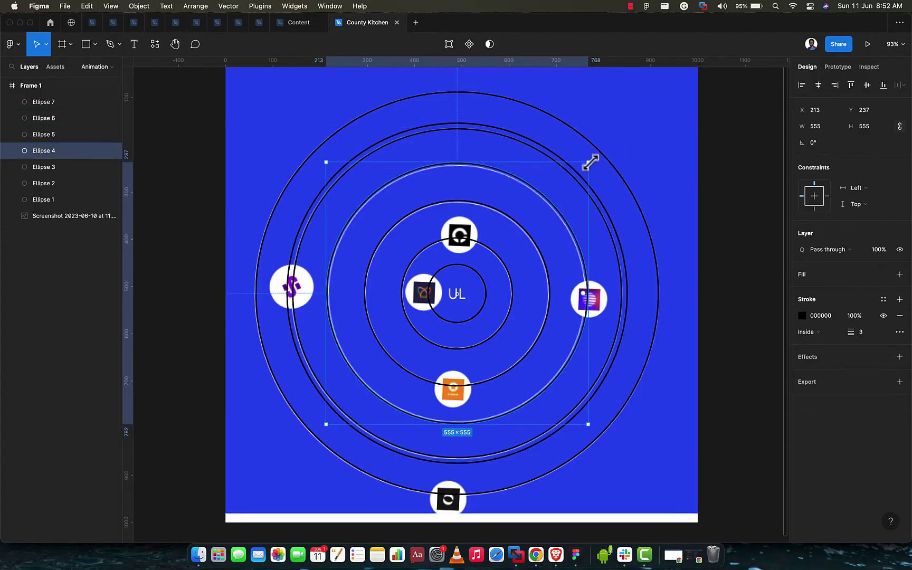
pyautogui.moveTo(588, 162); pyautogui.dragTo(586, 167)
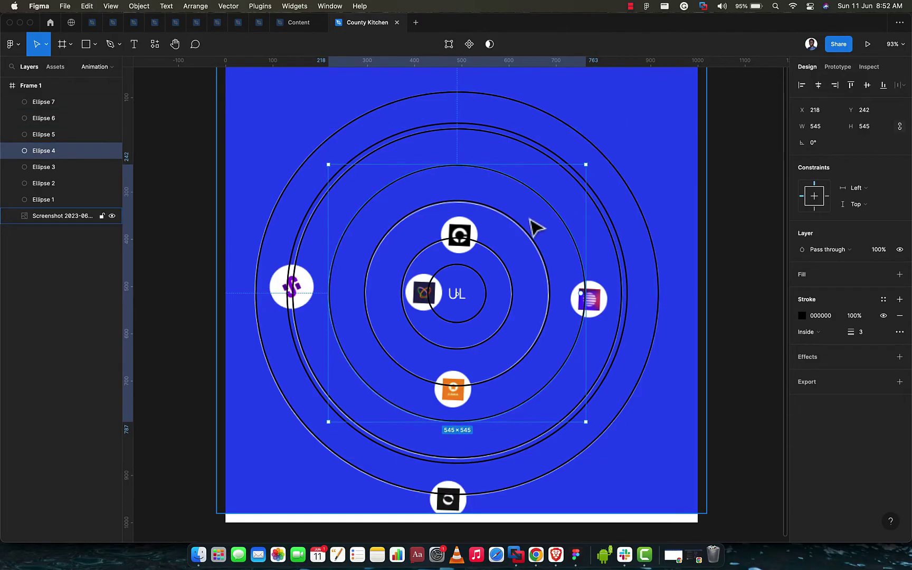
pyautogui.click(520, 235)
pyautogui.moveTo(544, 199); pyautogui.dragTo(547, 200)
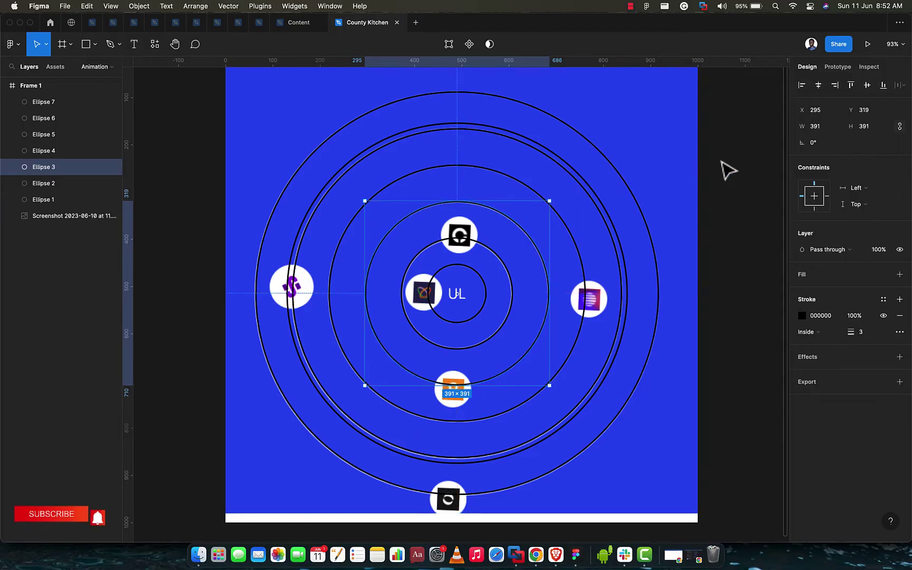
# Delete the surplus 723 × 723 circle lying just outside the second-largest ring.
pyautogui.click(760, 169)
pyautogui.click(612, 227)
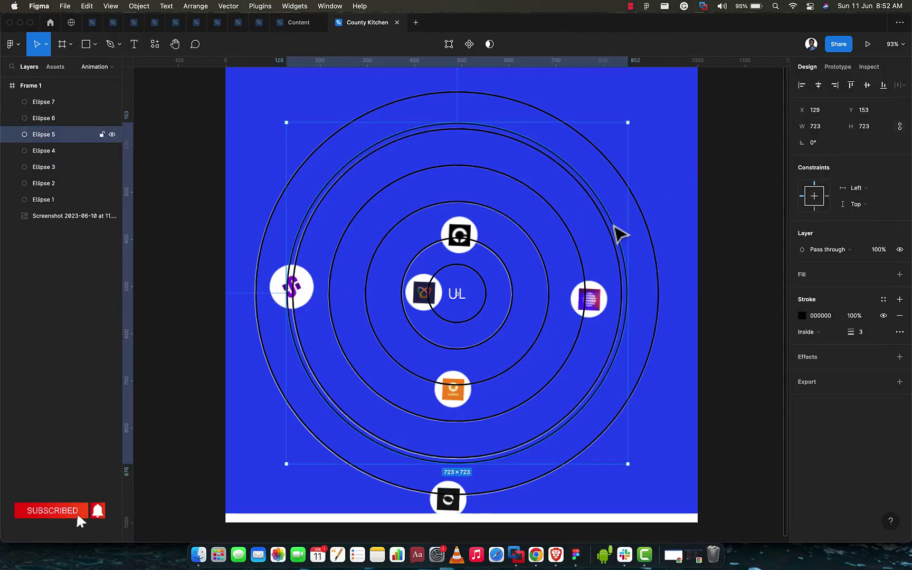
pyautogui.press('Delete')
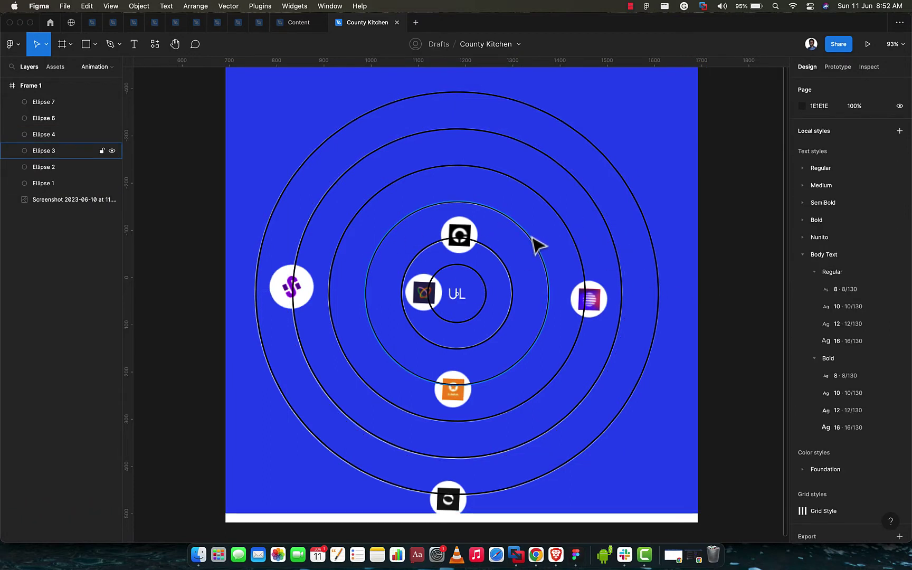
# Draw a circle of about 94 × 94 over the purple S logo and copy it onto the logo above the UL text.
pyautogui.press('o')
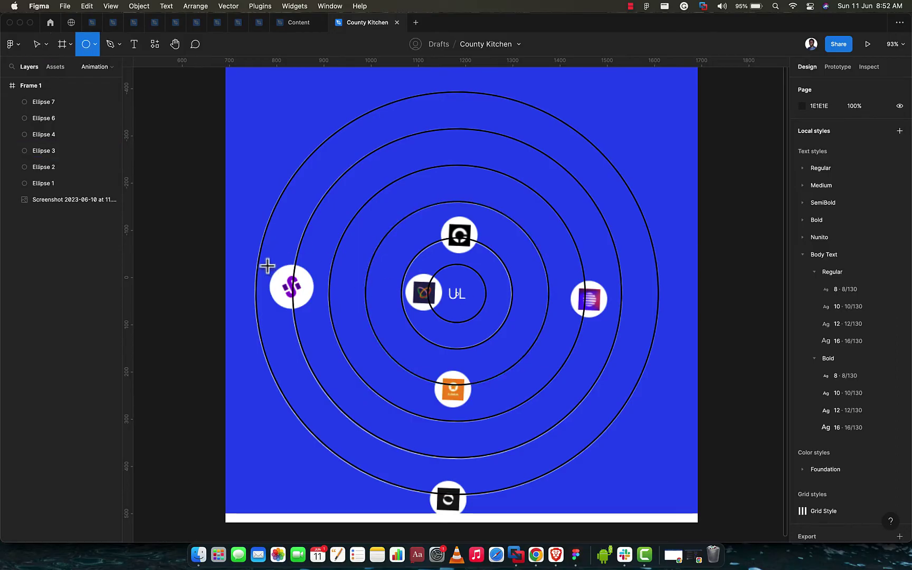
pyautogui.moveTo(267, 266); pyautogui.dragTo(461, 240)
pyautogui.scroll(5, 480, 235)
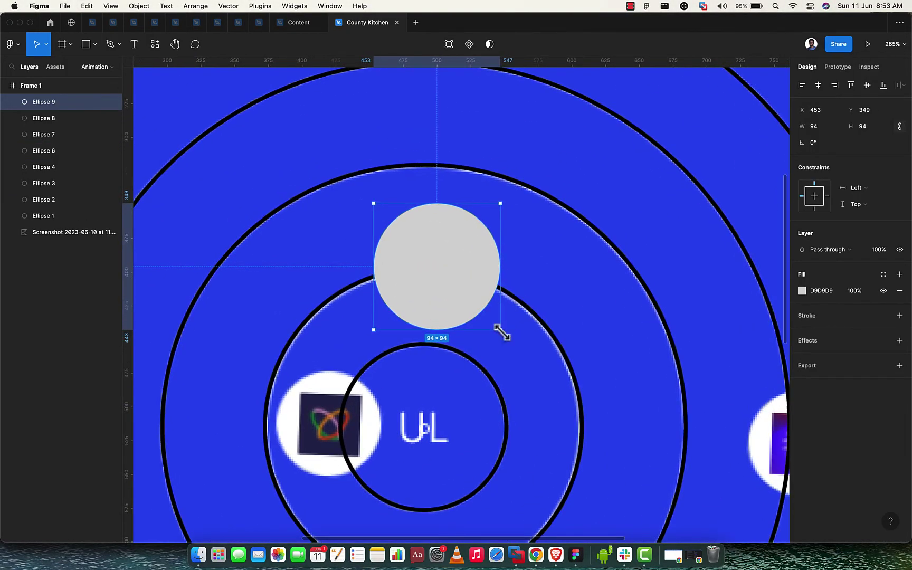
# Scale the copied circle down to 80 × 80 and fit it over the logo above the UL text.
pyautogui.press('k')
pyautogui.moveTo(501, 331); pyautogui.dragTo(477, 306)
pyautogui.moveTo(437, 275); pyautogui.dragTo(442, 278)
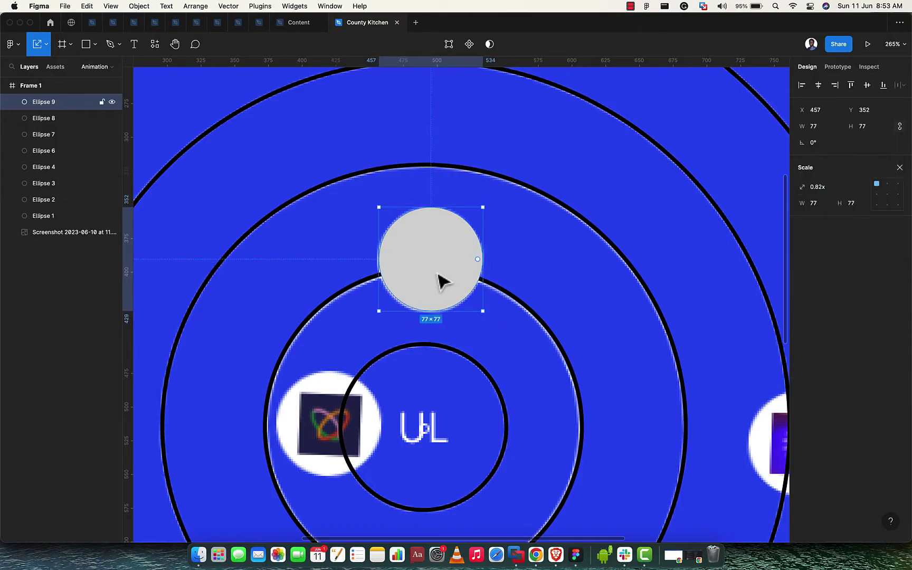
pyautogui.moveTo(376, 208); pyautogui.dragTo(411, 231)
# Copy the 80 × 80 circle onto the logo beside the UL text and the striped purple logo on the fourth ring.
pyautogui.scroll(-3, 415, 238)
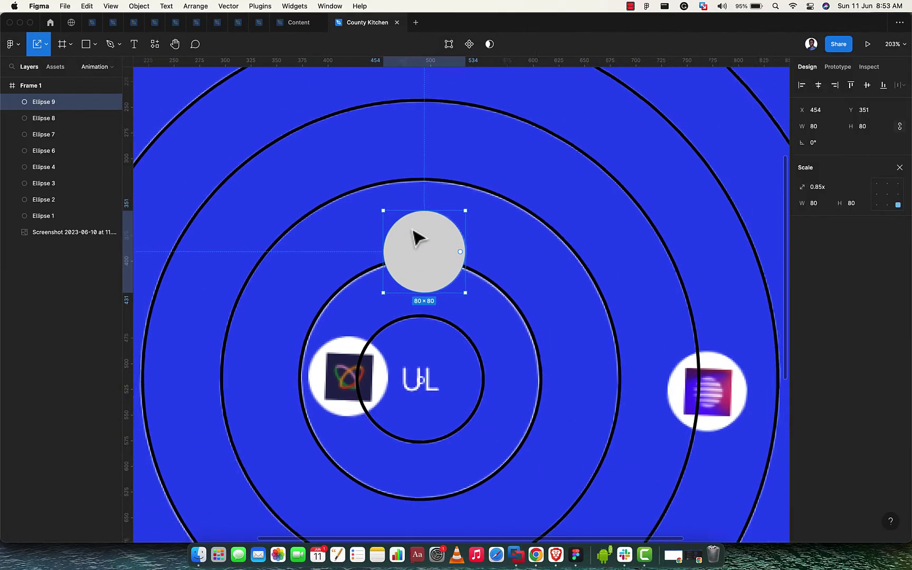
pyautogui.scroll(-4, 415, 237)
pyautogui.moveTo(413, 158); pyautogui.dragTo(702, 300)
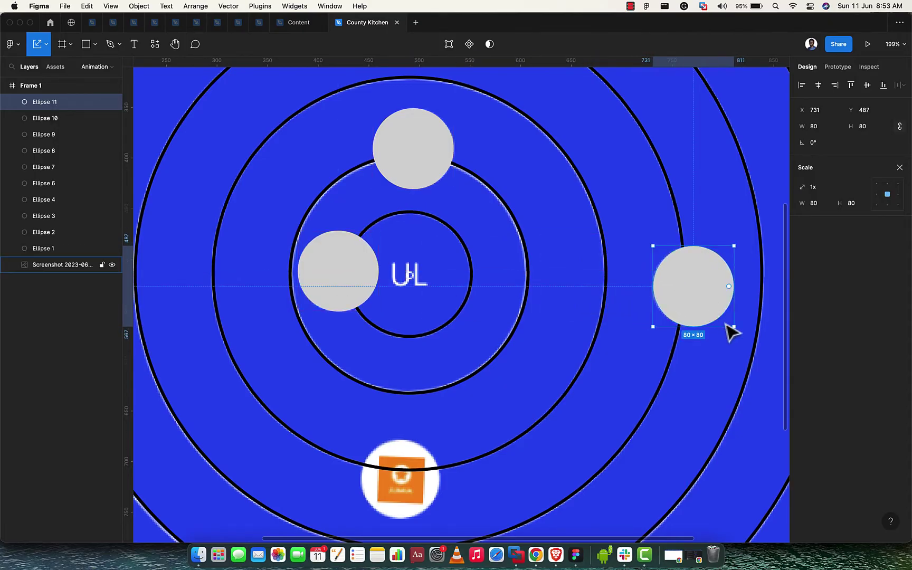
# Copy the circle onto the orange logo below the UL text and scale the copy to 81 × 81.
pyautogui.scroll(-3, 648, 301)
pyautogui.scroll(-5, 720, 198)
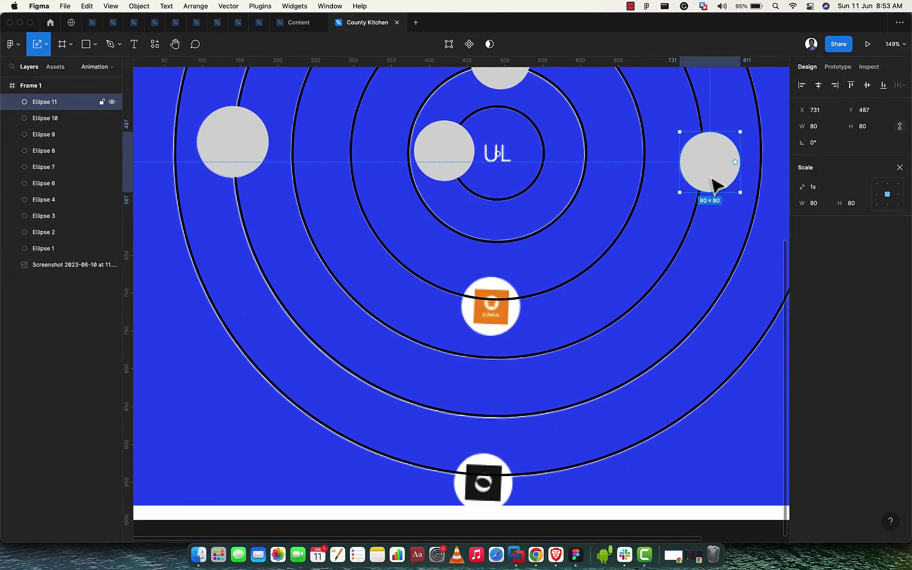
pyautogui.moveTo(712, 183); pyautogui.dragTo(490, 325)
pyautogui.scroll(5, 489, 327)
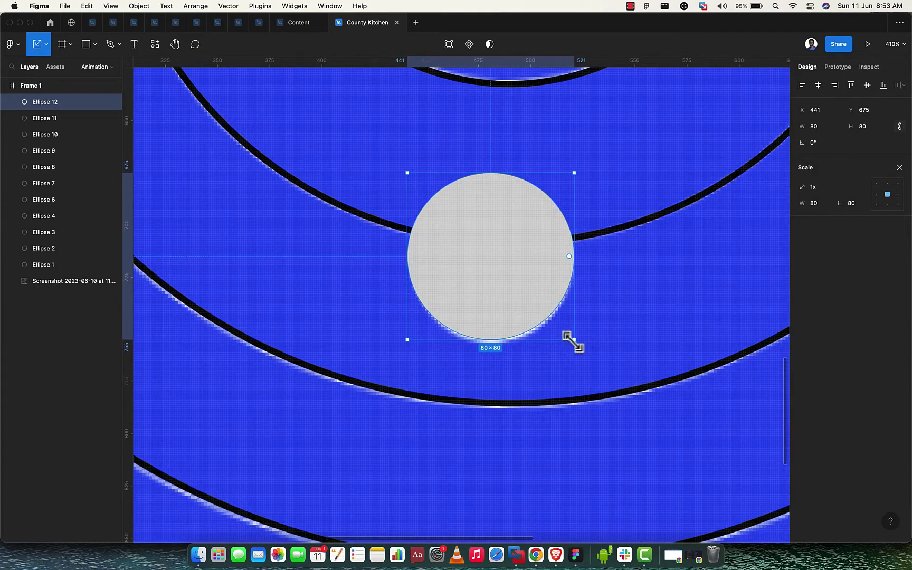
pyautogui.moveTo(575, 342); pyautogui.dragTo(578, 345)
# Copy the circle onto the black logo at the bottom of the outermost ring, scale it to 84 × 84 and align it.
pyautogui.moveTo(504, 271); pyautogui.dragTo(486, 405)
pyautogui.scroll(-6, 503, 278)
pyautogui.scroll(5, 488, 417)
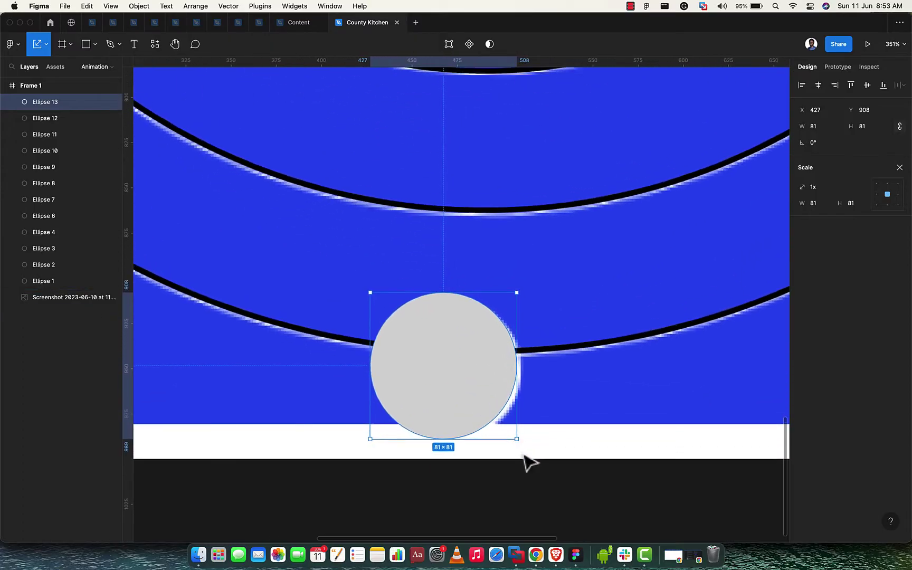
pyautogui.moveTo(519, 444); pyautogui.dragTo(520, 446)
pyautogui.moveTo(461, 382); pyautogui.dragTo(464, 380)
# Set the stroke colour of the ring ellipses, Ellipse 1 through Ellipse 8, to white FFFFFF.
pyautogui.scroll(-3, 467, 375)
pyautogui.scroll(-5, 467, 376)
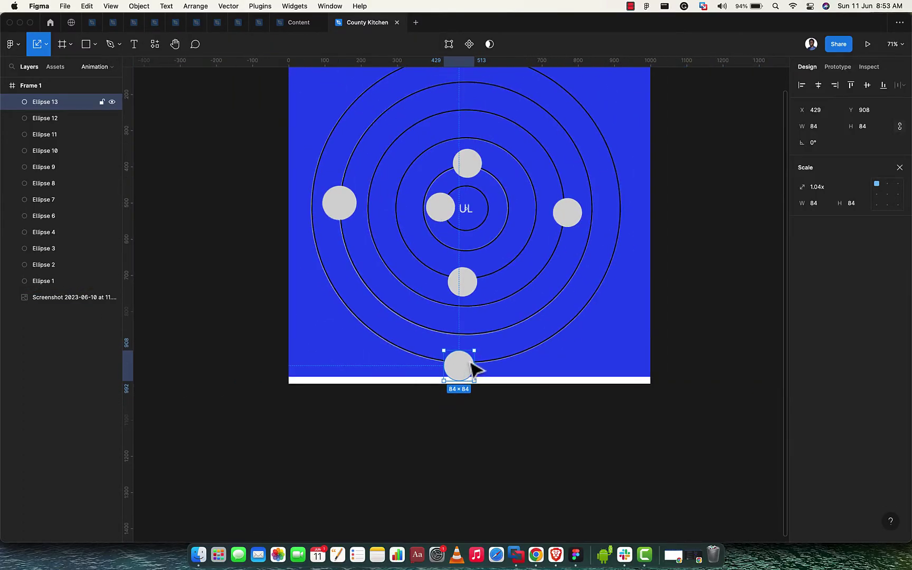
pyautogui.scroll(2, 533, 258)
pyautogui.scroll(1, 473, 141)
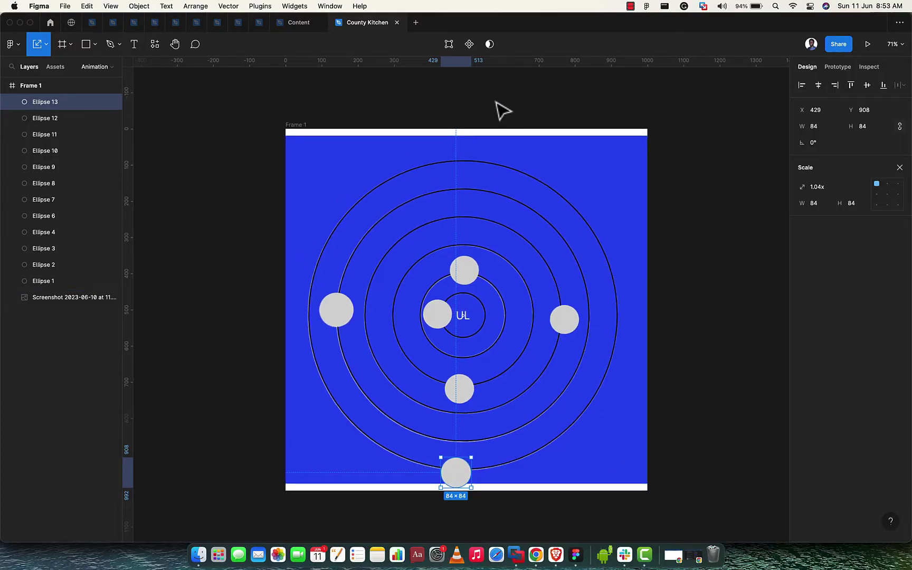
pyautogui.moveTo(496, 101); pyautogui.dragTo(481, 308)
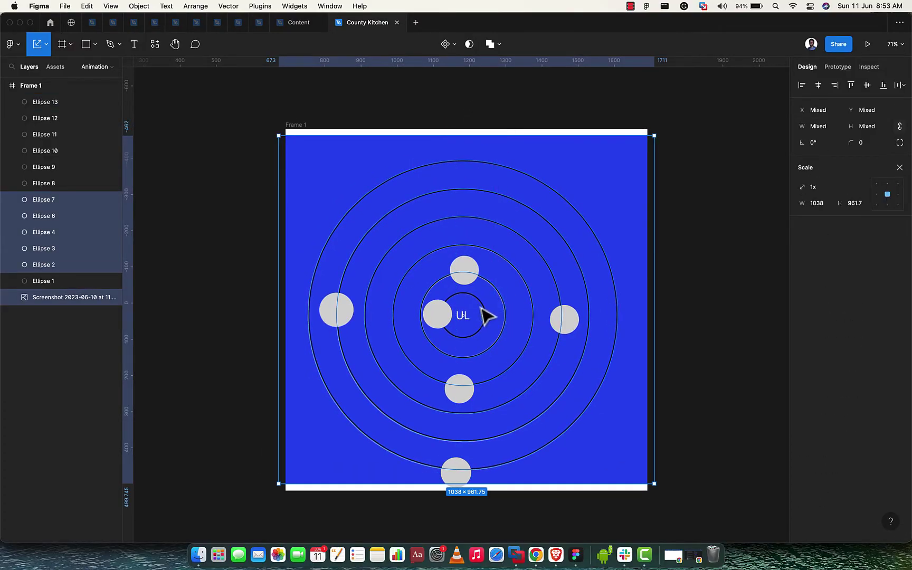
pyautogui.click(50, 280)
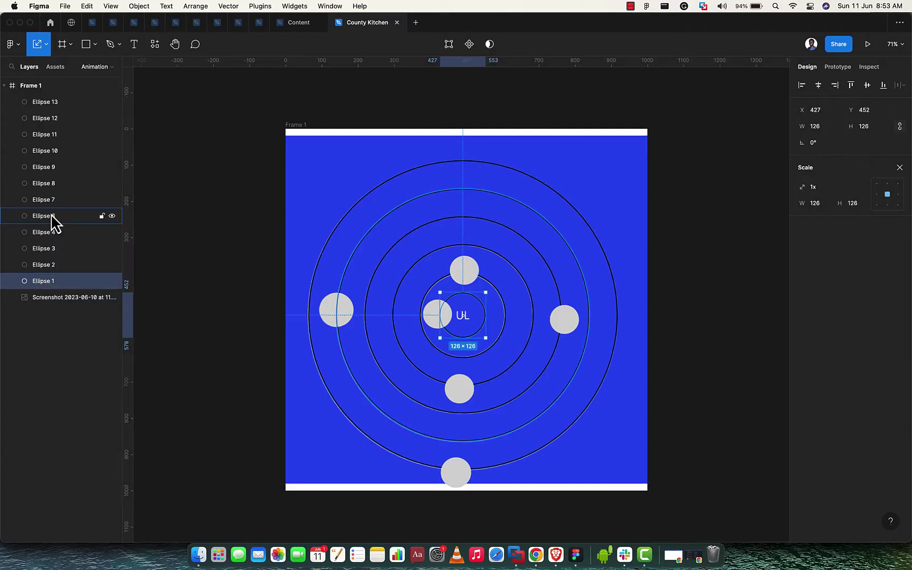
pyautogui.keyDown('shift'); pyautogui.click(56, 185); pyautogui.keyUp('shift')
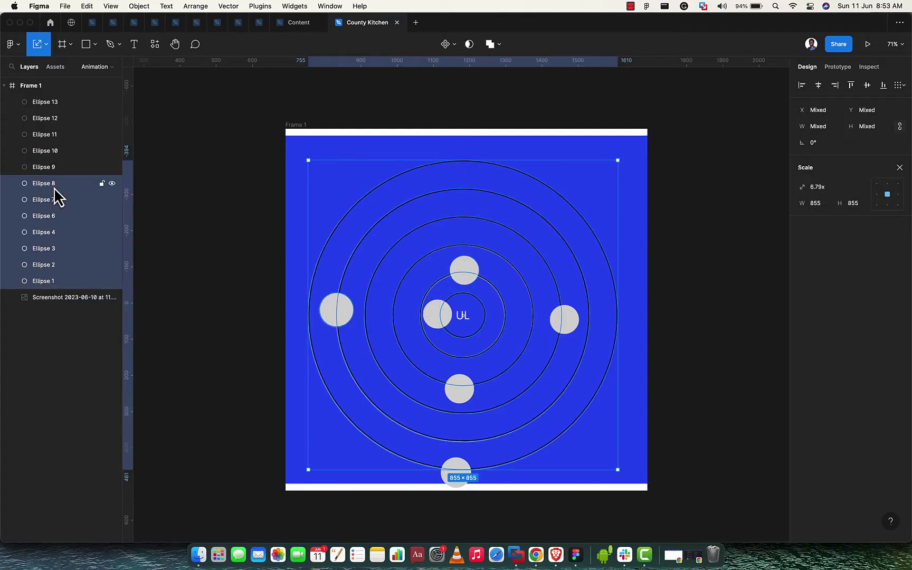
pyautogui.click(899, 168)
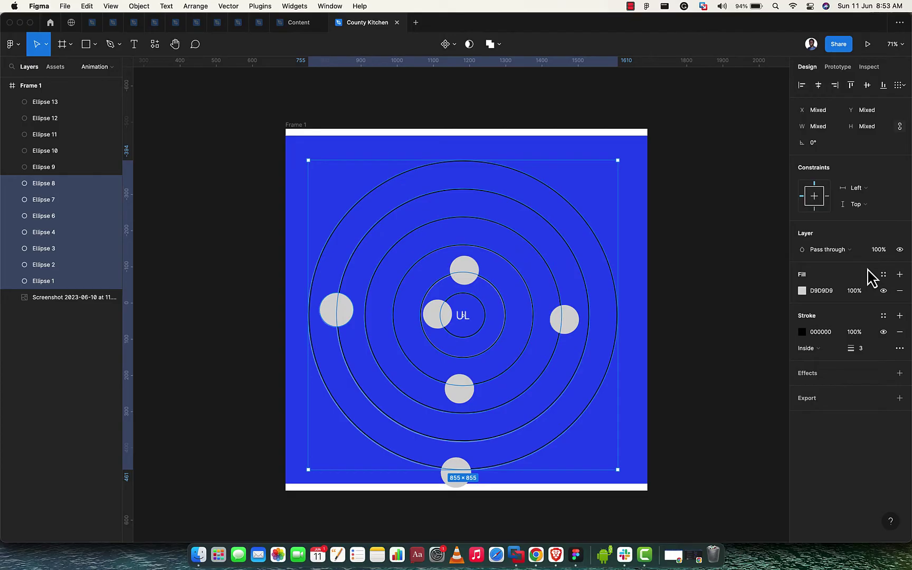
pyautogui.click(801, 332)
pyautogui.moveTo(753, 340); pyautogui.dragTo(621, 238)
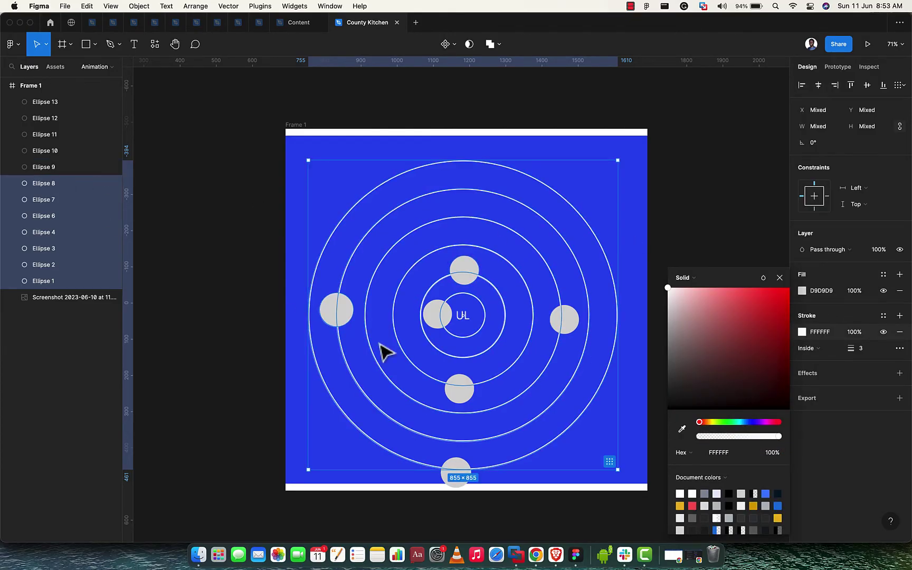
# Group the selected ring ellipses and name the group STROKE.
pyautogui.press('super+g')
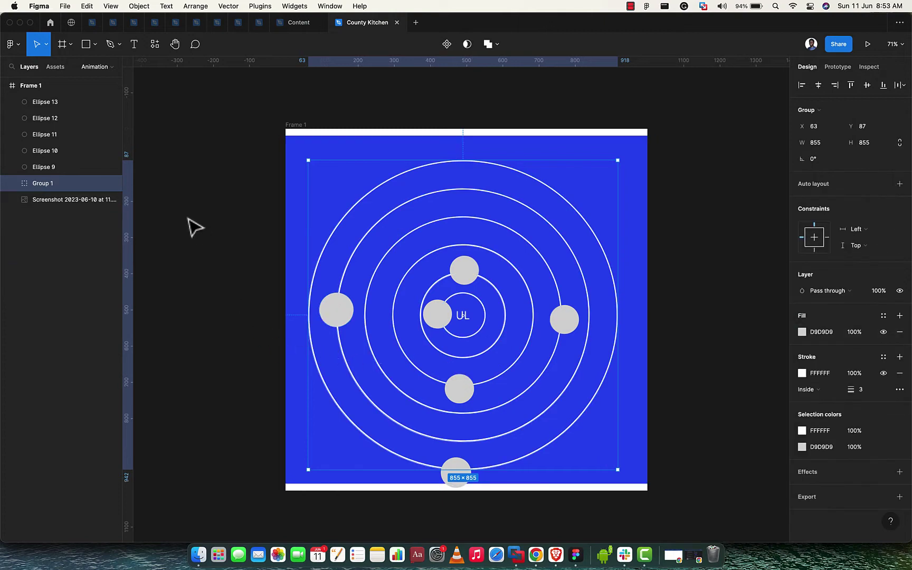
pyautogui.doubleClick(41, 183)
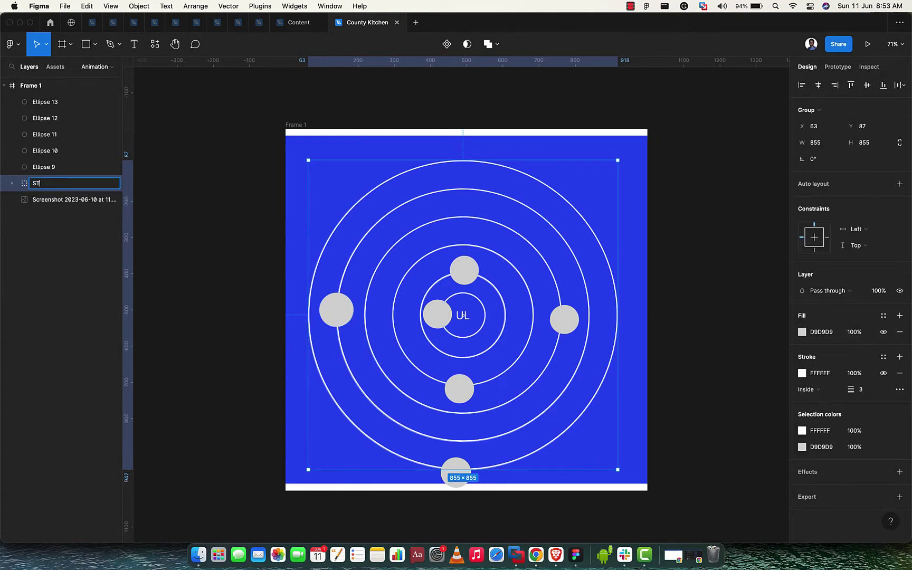
pyautogui.write('STROKE')
pyautogui.press('Return')
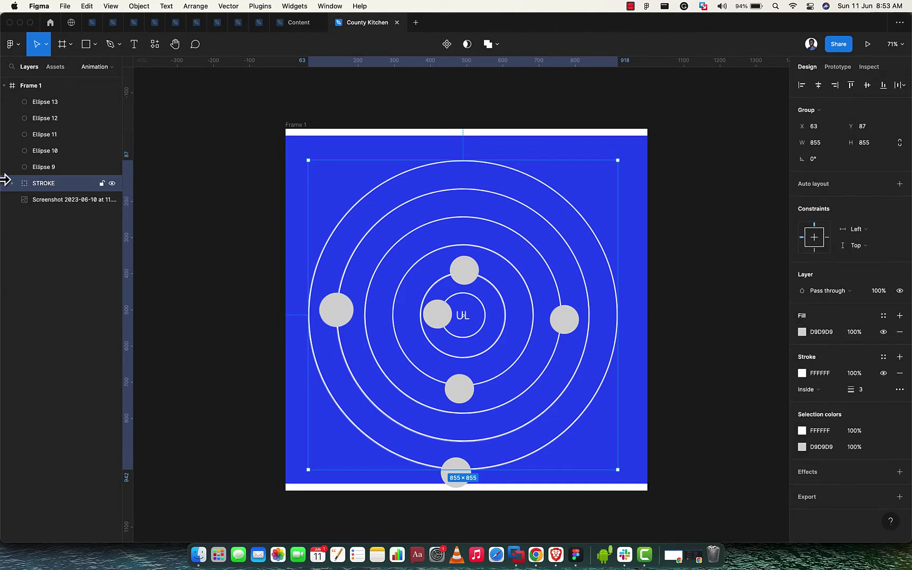
# Group the logo circles Ellipse 9 through Ellipse 13 and name the group CIRLE.
pyautogui.click(36, 166)
pyautogui.keyDown('shift'); pyautogui.click(62, 102); pyautogui.keyUp('shift')
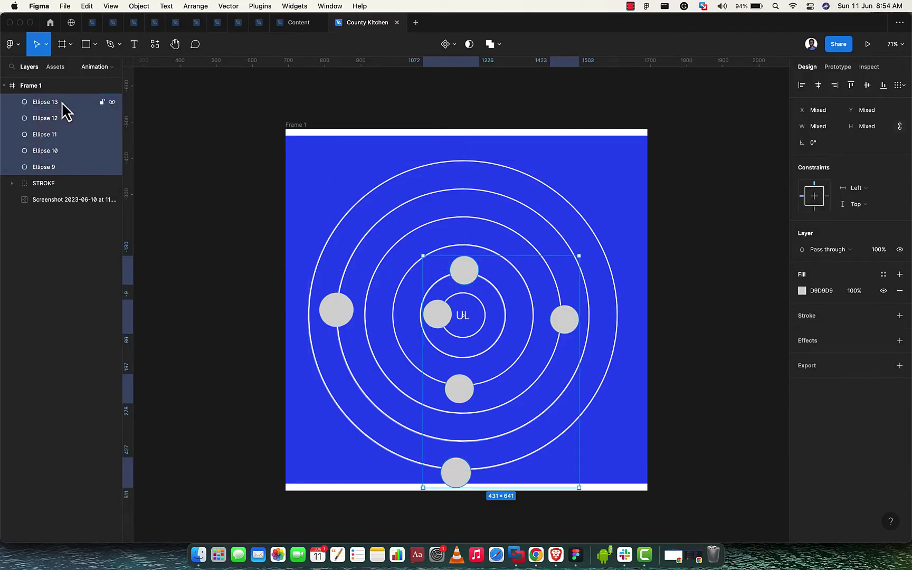
pyautogui.press('super+g')
pyautogui.doubleClick(43, 102)
pyautogui.write('F')
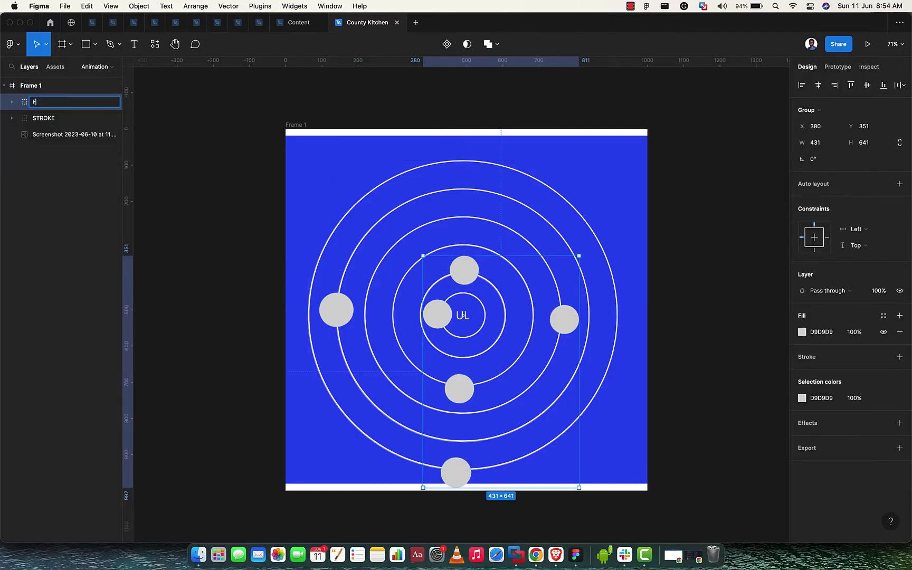
pyautogui.press('BackSpace')
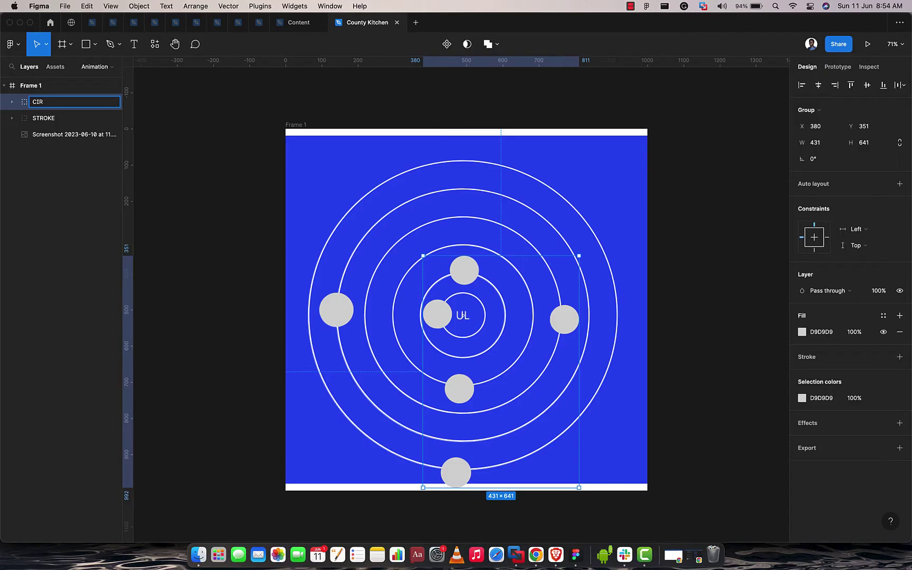
pyautogui.press('Return')
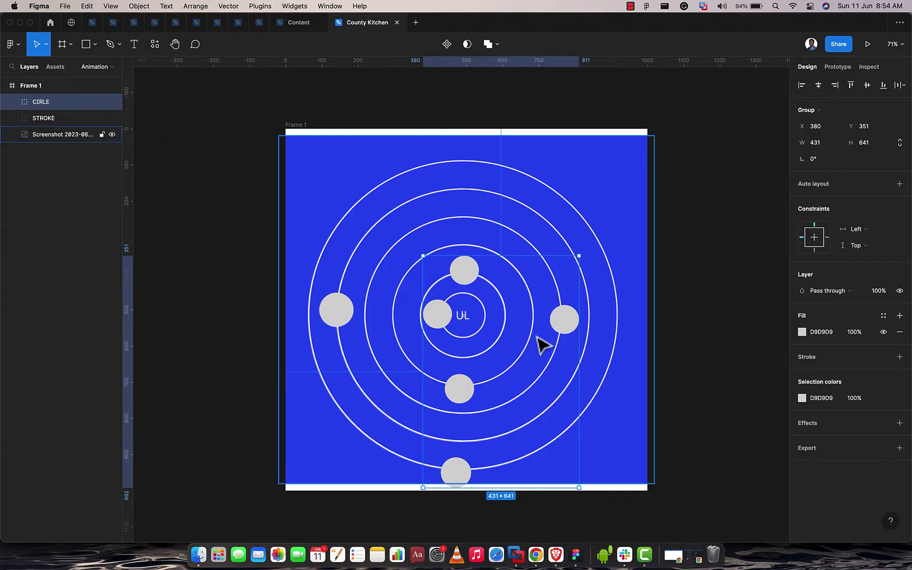
# Change the fill of all five circles inside the CIRLE group to white FFFFFF.
pyautogui.click(12, 101)
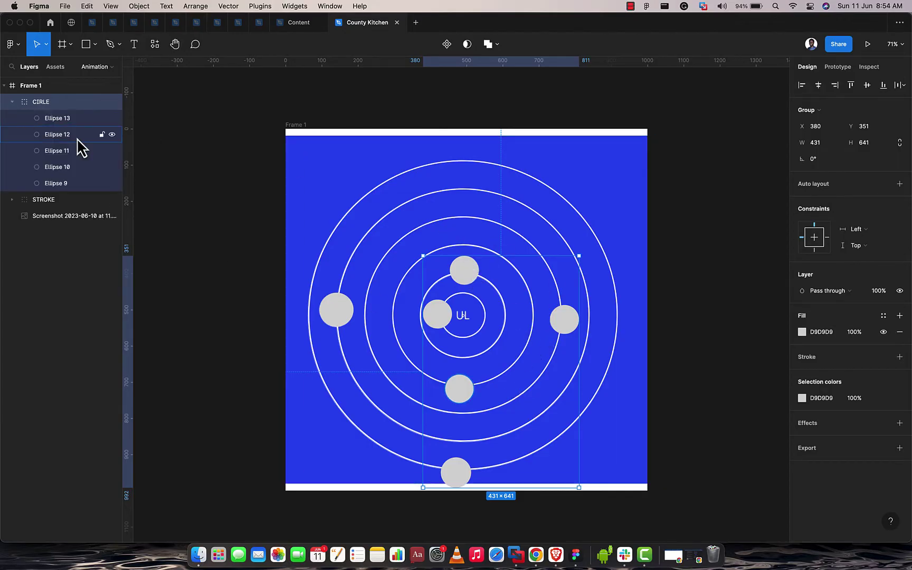
pyautogui.click(57, 118)
pyautogui.keyDown('shift'); pyautogui.click(67, 181); pyautogui.keyUp('shift')
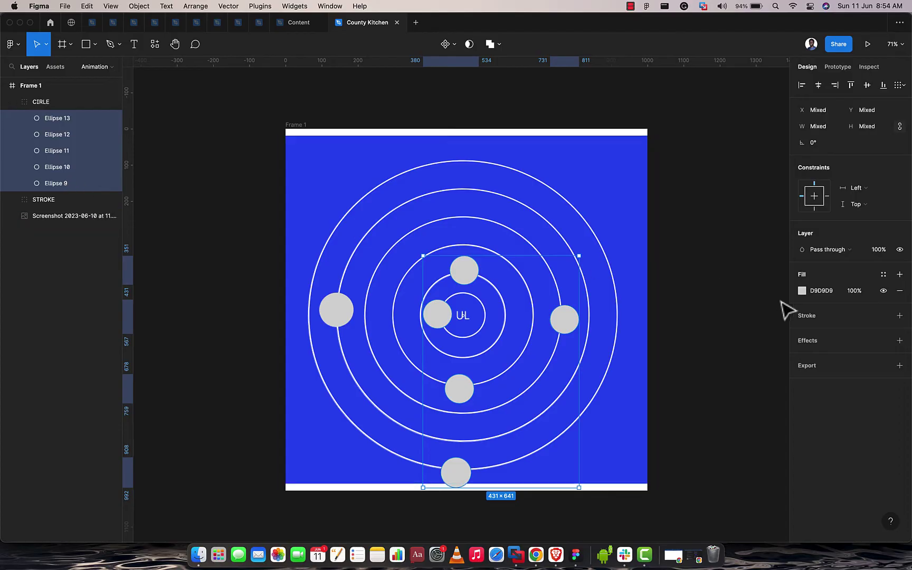
pyautogui.click(803, 291)
pyautogui.moveTo(743, 307); pyautogui.dragTo(619, 238)
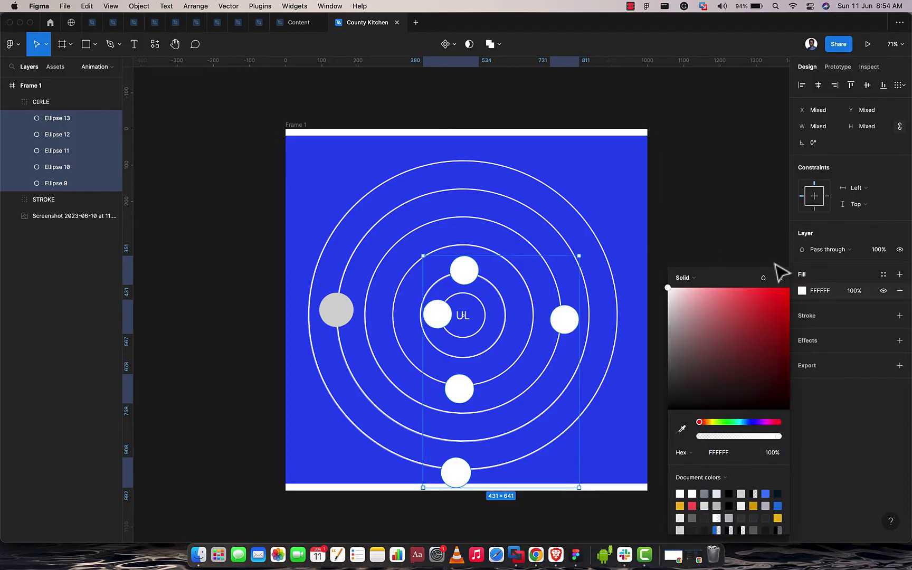
pyautogui.click(781, 278)
pyautogui.click(779, 232)
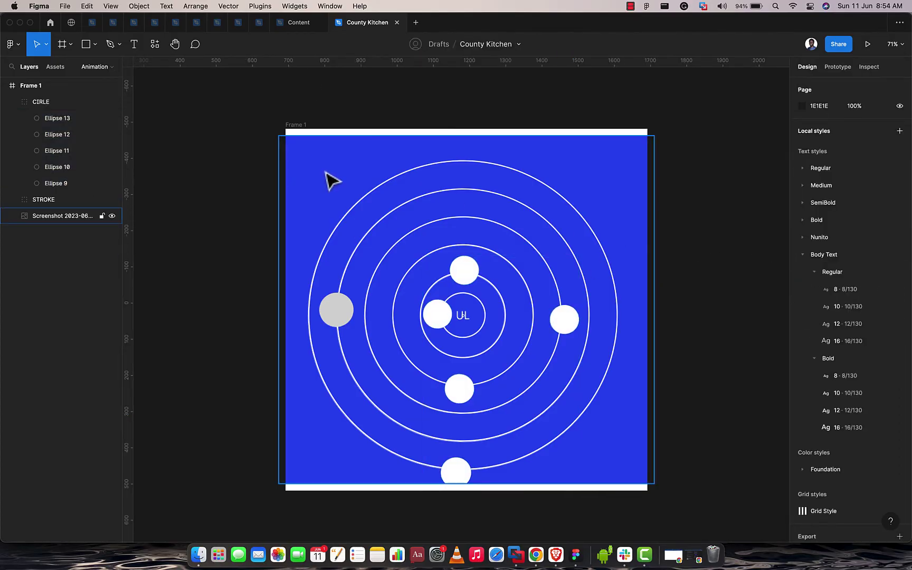
# Move the reference screenshot out of Frame 1 onto the empty canvas to the frame's right.
pyautogui.click(325, 173)
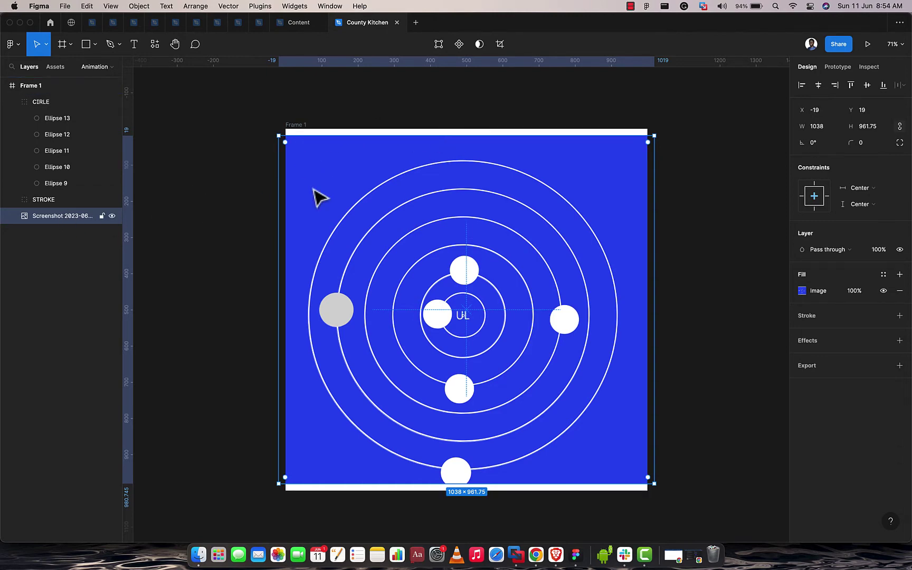
pyautogui.moveTo(309, 193); pyautogui.dragTo(738, 189)
pyautogui.scroll(-3, 643, 193)
pyautogui.hscroll(3, 474, 237)
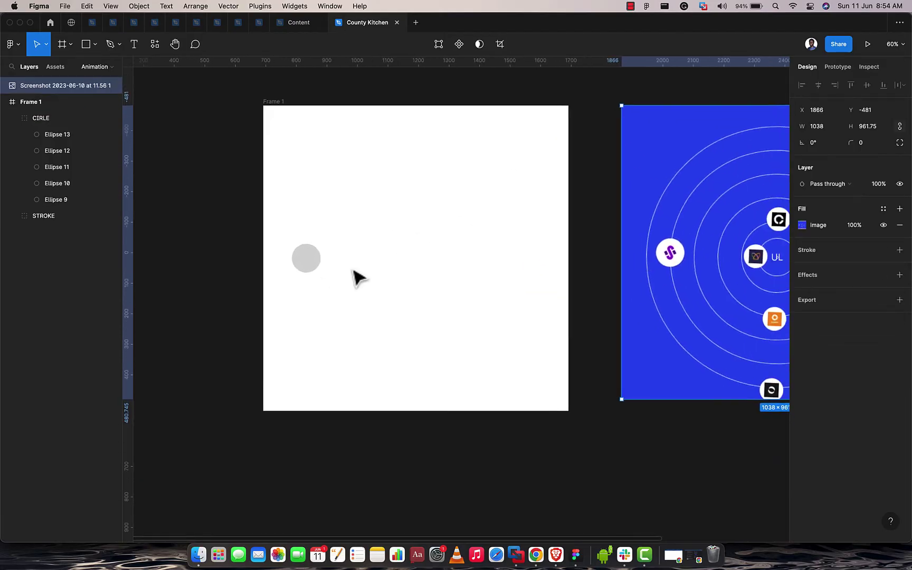
# Fill the remaining grey circle, Ellipse 8, with white FFFFFF sampled from the frame background.
pyautogui.click(292, 263)
pyautogui.press('i')
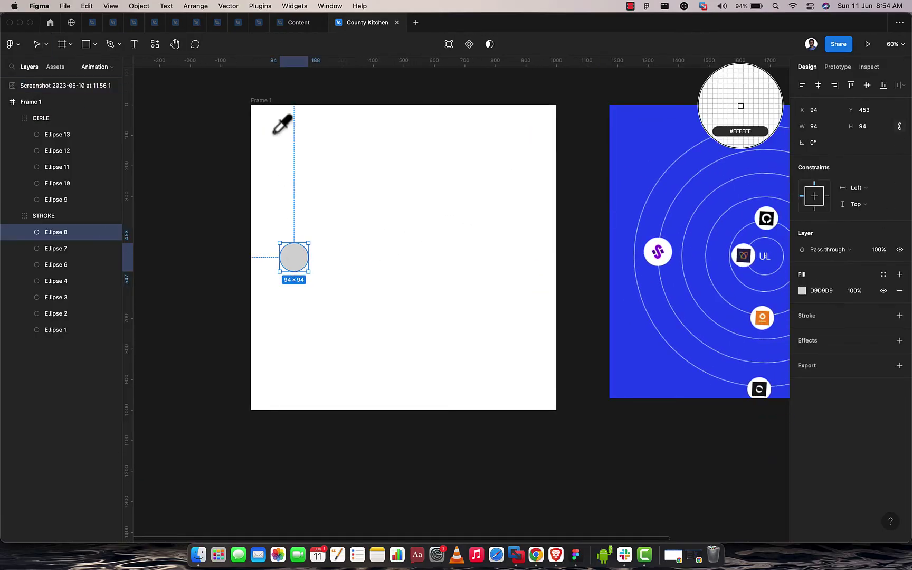
pyautogui.click(283, 150)
# Fill Frame 1 with the blue 2E52F2 sampled from the screenshot's background.
pyautogui.click(350, 89)
pyautogui.click(267, 105)
pyautogui.scroll(2, 315, 133)
pyautogui.hscroll(1, 315, 133)
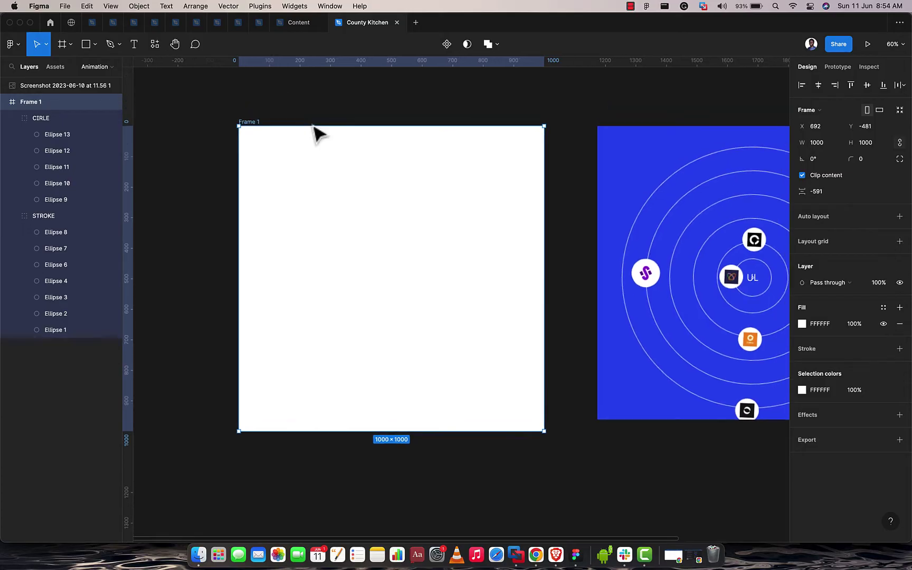
pyautogui.press('i')
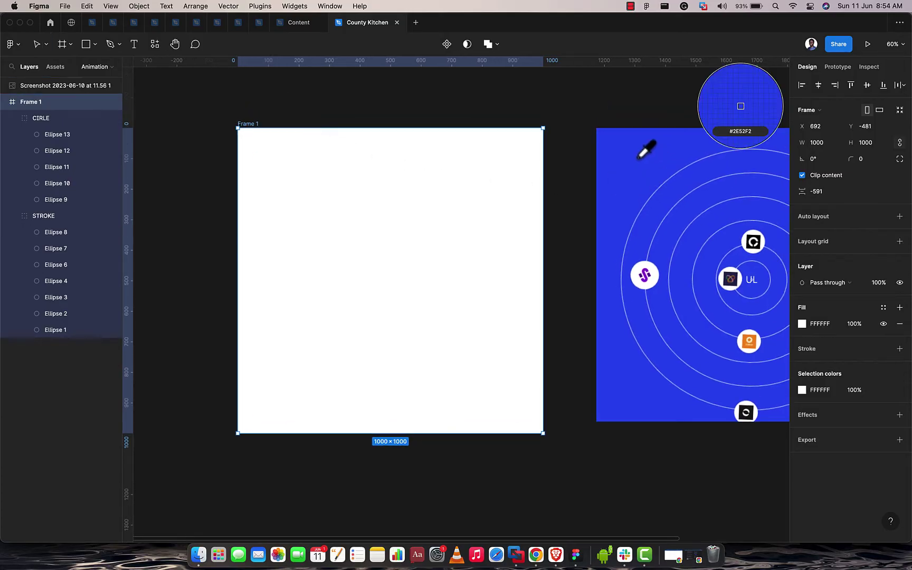
pyautogui.click(637, 156)
pyautogui.press('Escape')
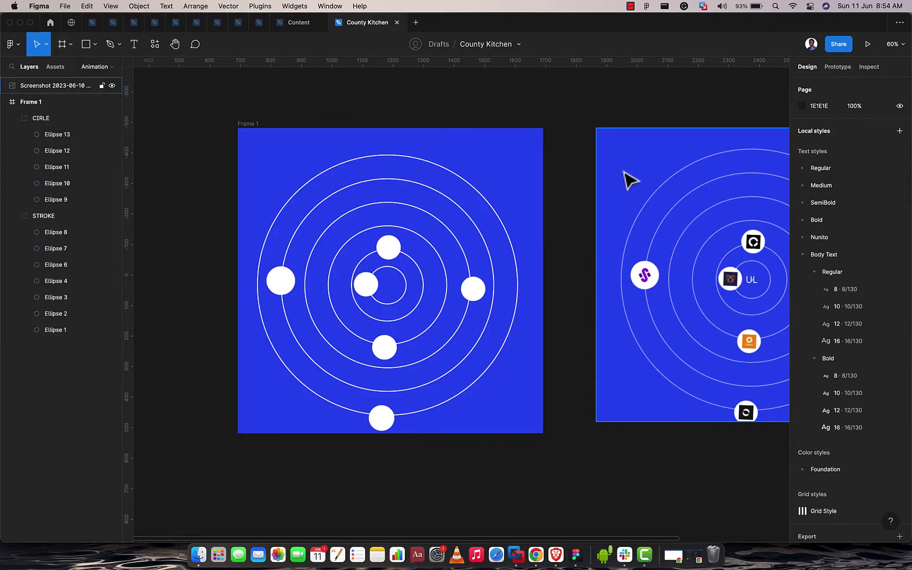
# Hide the reference screenshot layer.
pyautogui.click(628, 179)
pyautogui.doubleClick(628, 179)
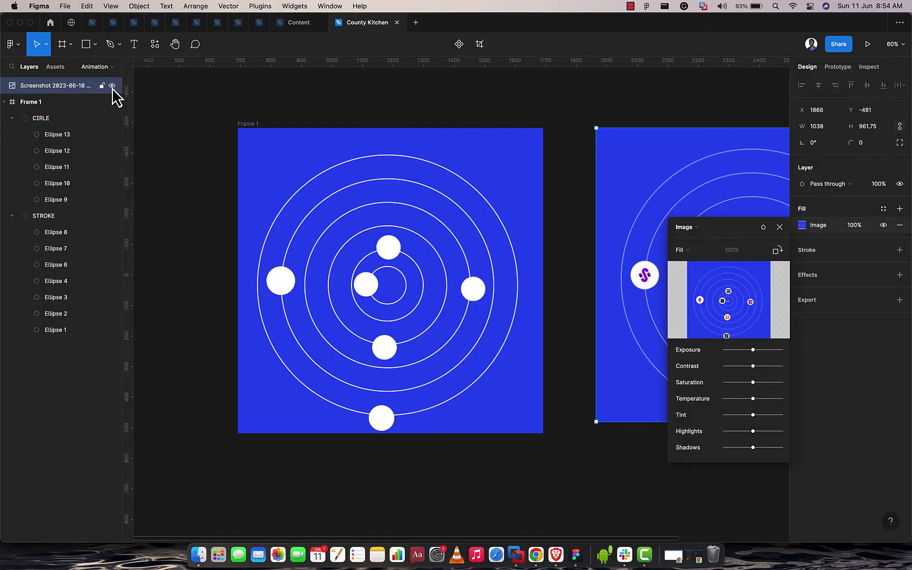
pyautogui.click(112, 86)
# Rename Frame 1 as ANIMATION.
pyautogui.click(252, 126)
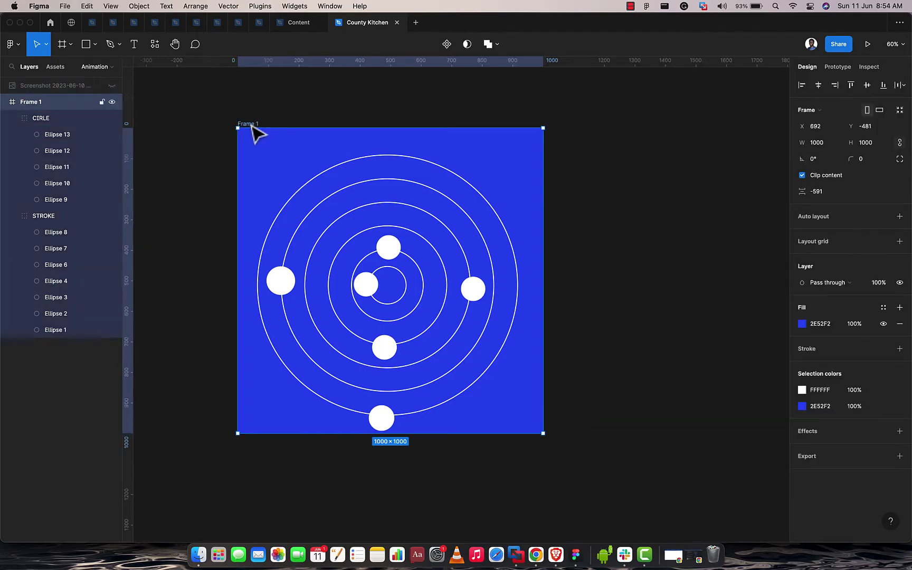
pyautogui.hotkey('shift', '2')
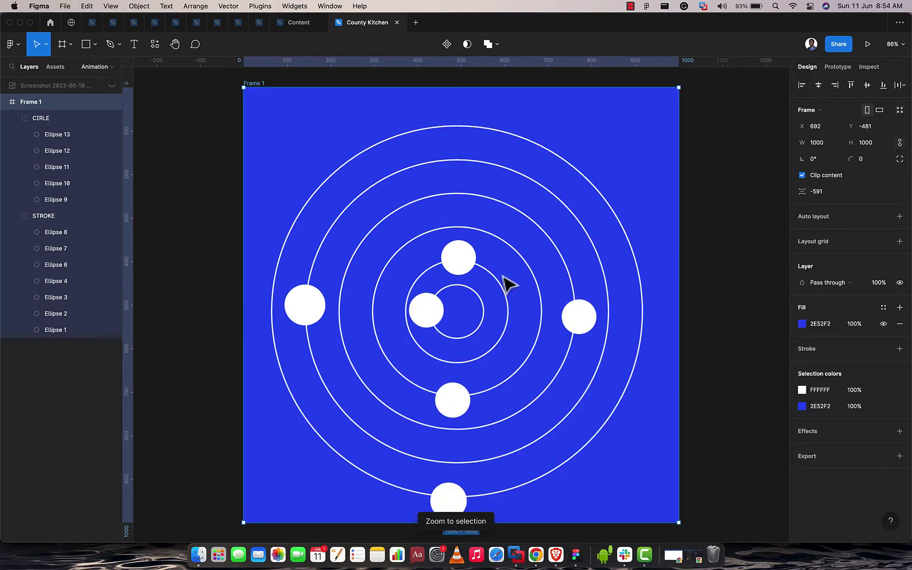
pyautogui.doubleClick(256, 83)
pyautogui.write('ANIMATIO')
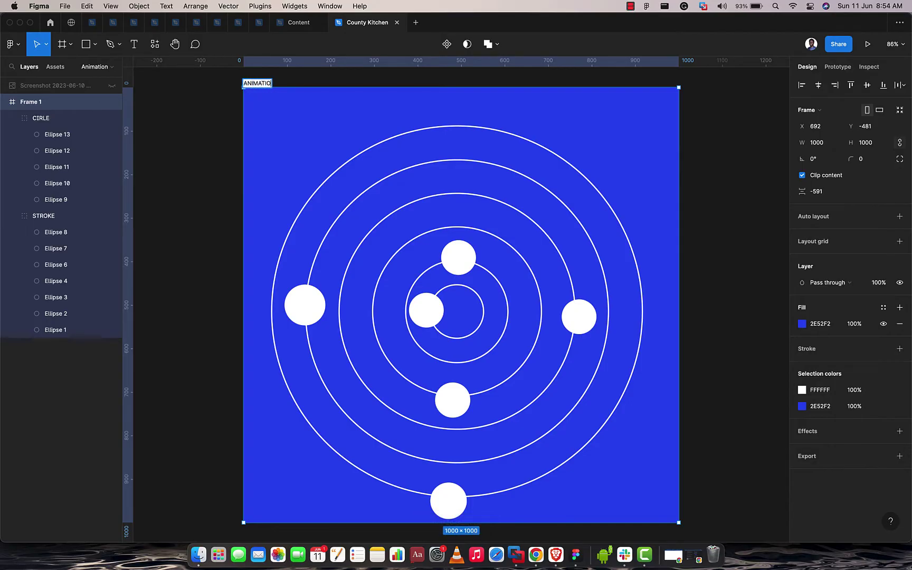
pyautogui.write('N')
pyautogui.press('Return')
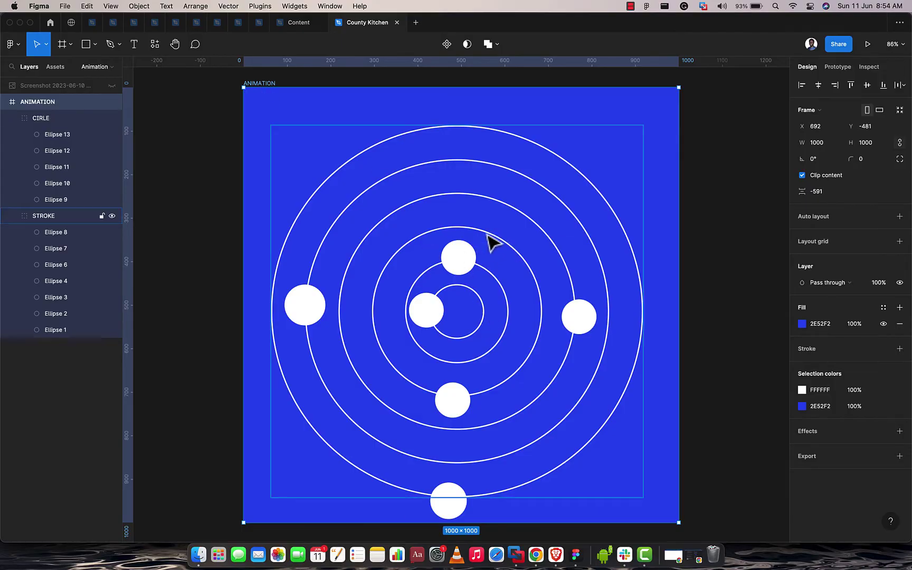
# Collapse the CIRLE and STROKE groups and wrap them together in a new frame inside ANIMATION.
pyautogui.click(366, 228)
pyautogui.click(12, 118)
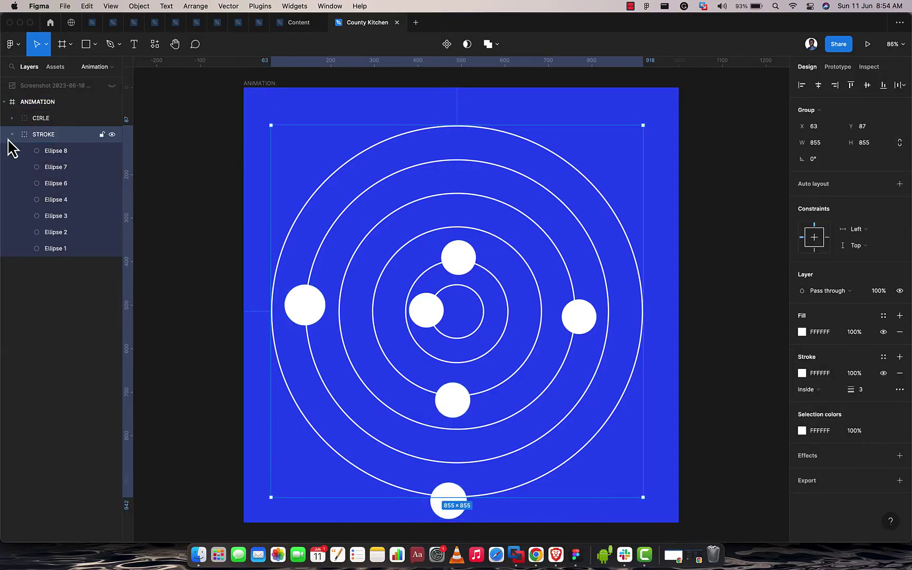
pyautogui.click(12, 134)
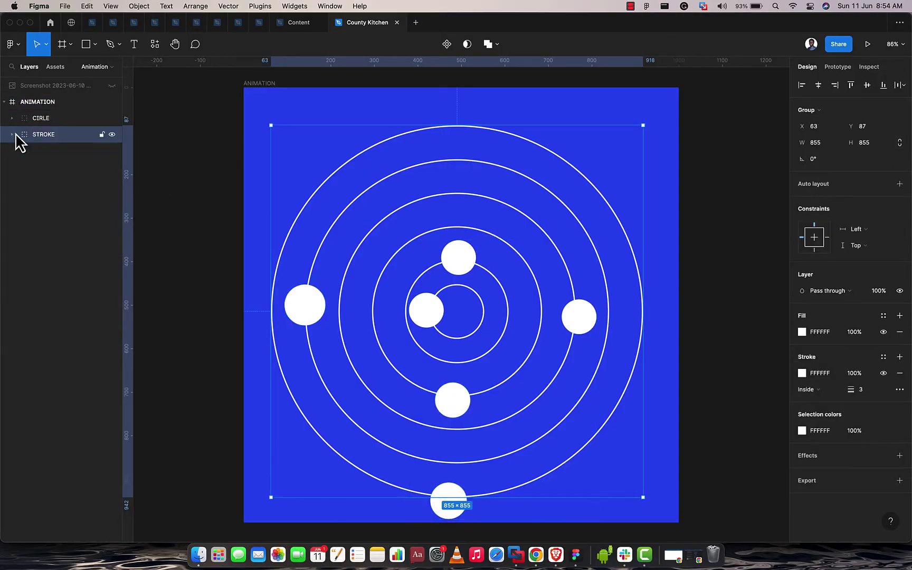
pyautogui.keyDown('shift'); pyautogui.click(50, 118); pyautogui.keyUp('shift')
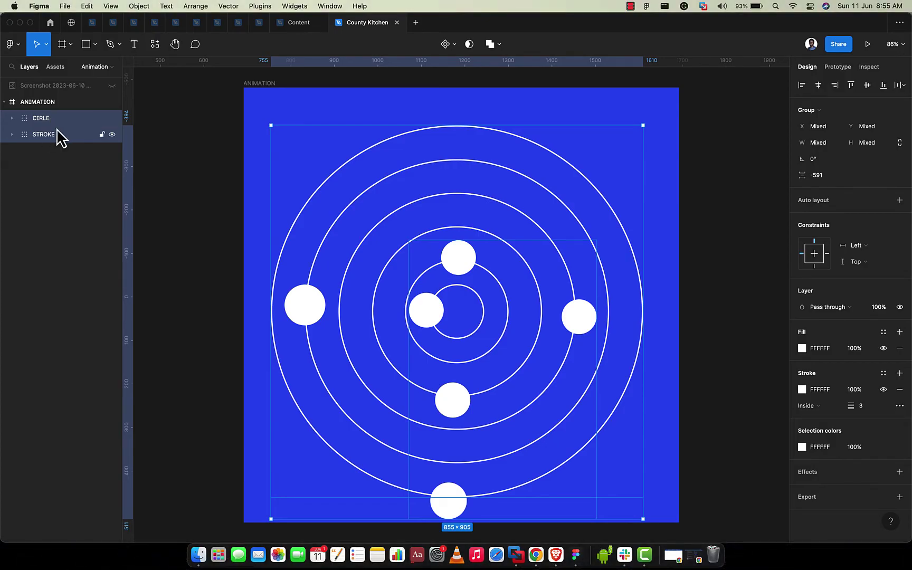
pyautogui.press('shift+super+g')
pyautogui.press('super+z')
pyautogui.press('alt+super+g')
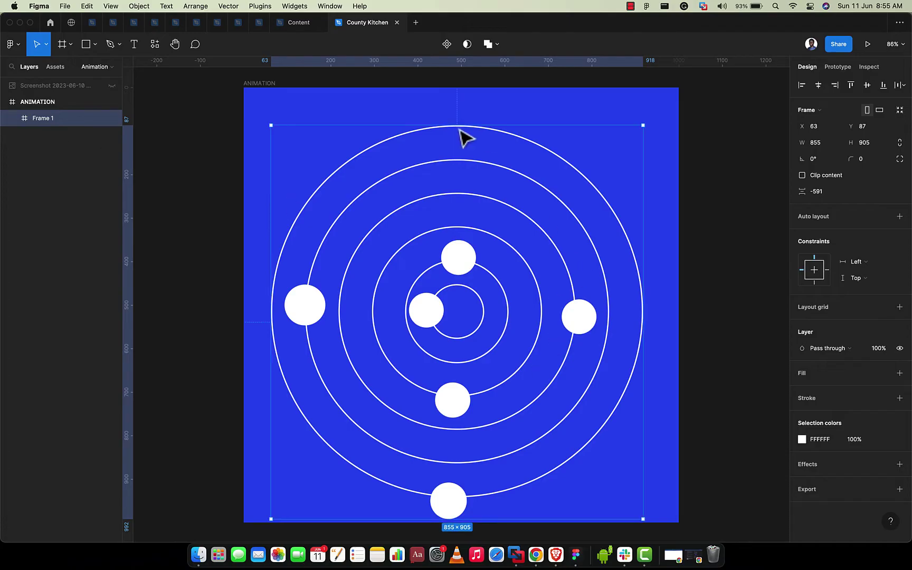
# Rename the frame holding the CIRLE and STROKE groups as CONTENT.
pyautogui.doubleClick(43, 123)
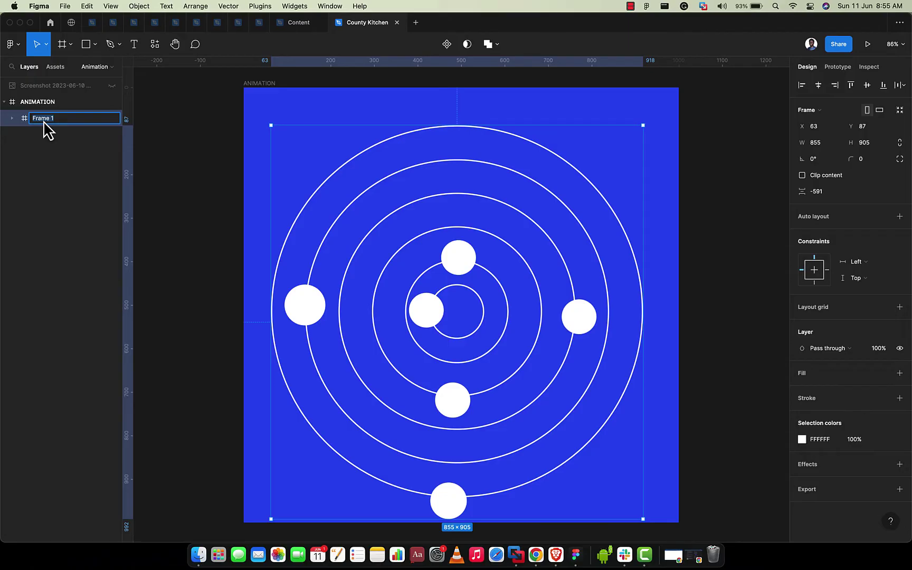
pyautogui.write('CONTENT')
pyautogui.press('Return')
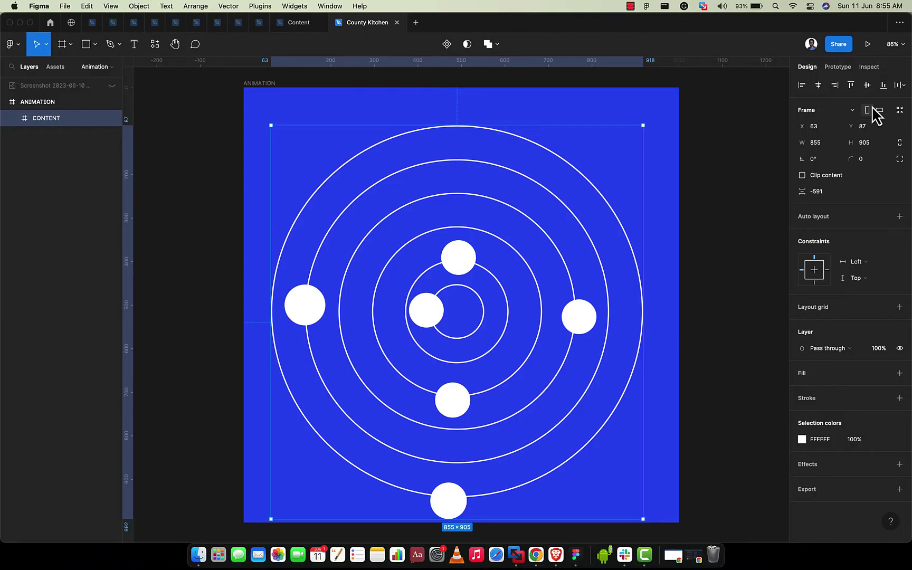
# Center the CONTENT frame horizontally and vertically inside the ANIMATION frame.
pyautogui.click(866, 87)
pyautogui.click(818, 85)
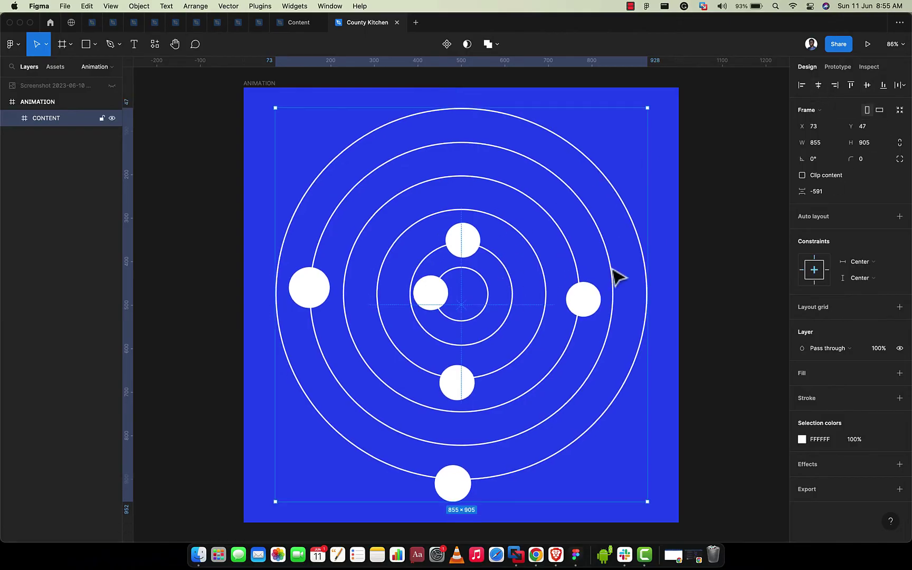
pyautogui.scroll(-3, 517, 156)
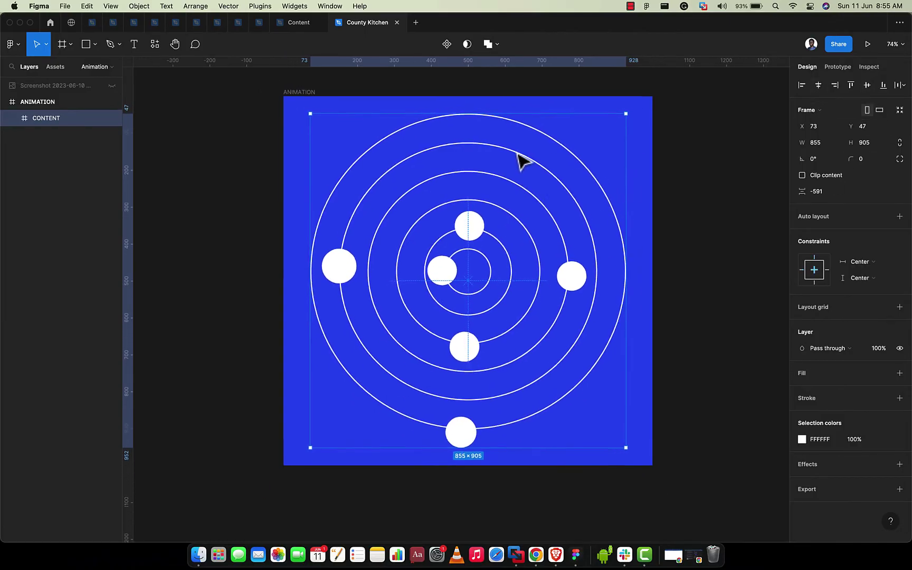
pyautogui.click(305, 94)
pyautogui.hotkey('shift', '2')
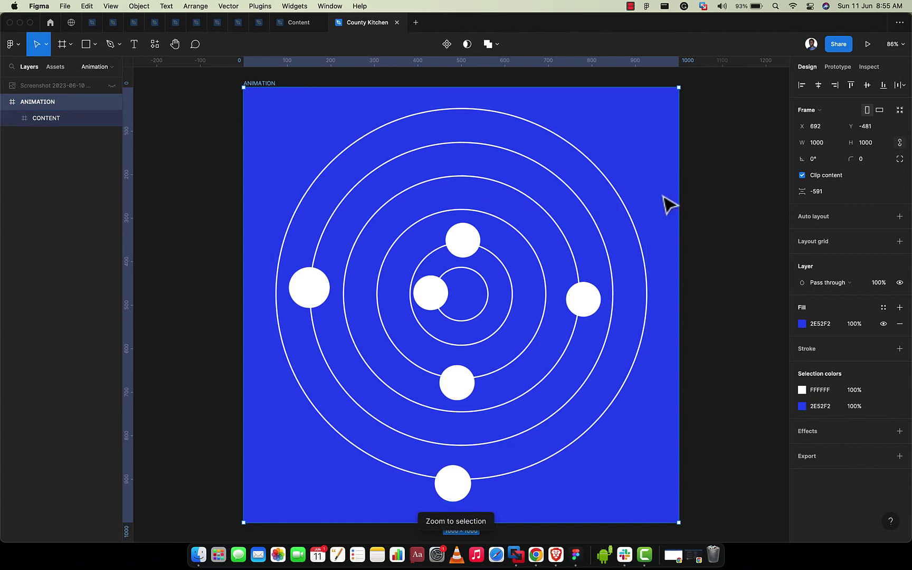
pyautogui.click(713, 208)
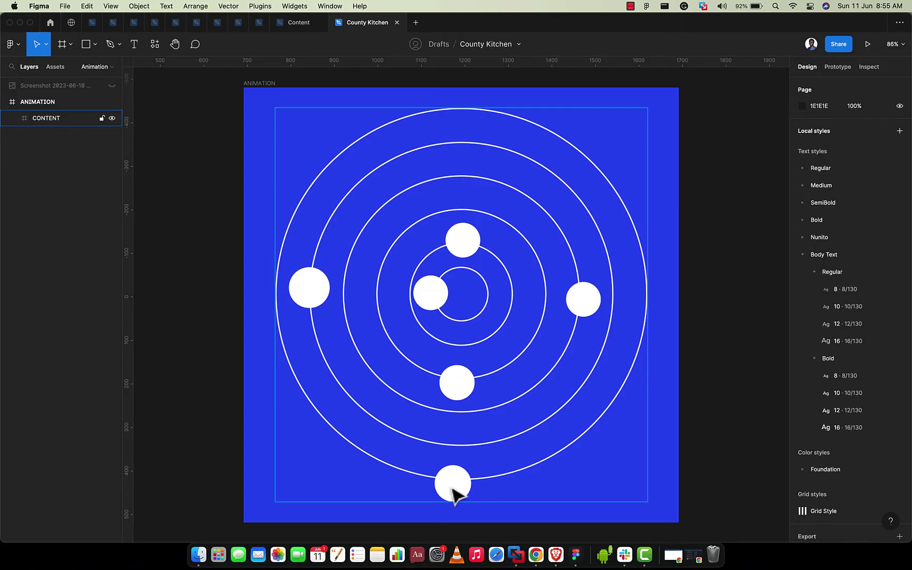
# Place a copy of the ANIMATION frame directly below the original, leaving a gap of about 110 px.
pyautogui.scroll(-5, 452, 493)
pyautogui.scroll(-2, 449, 493)
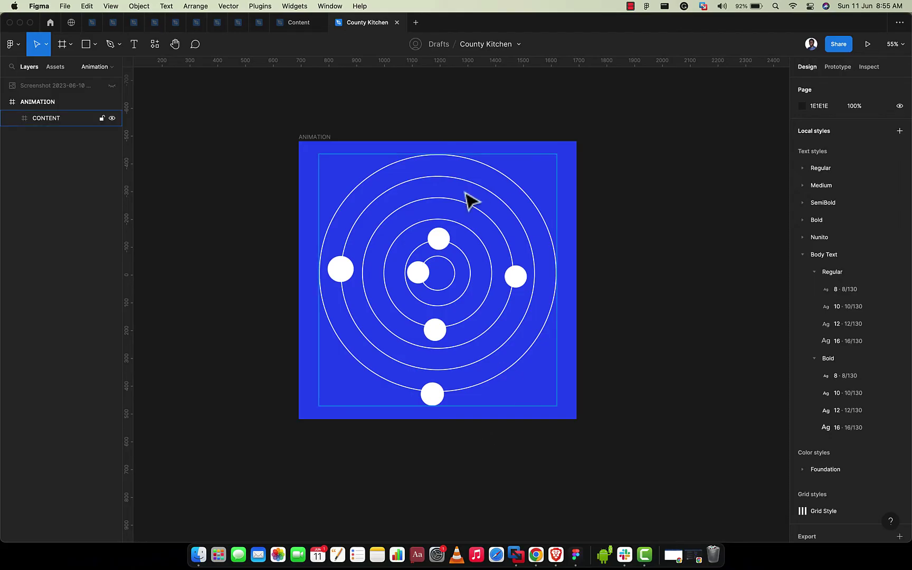
pyautogui.click(318, 137)
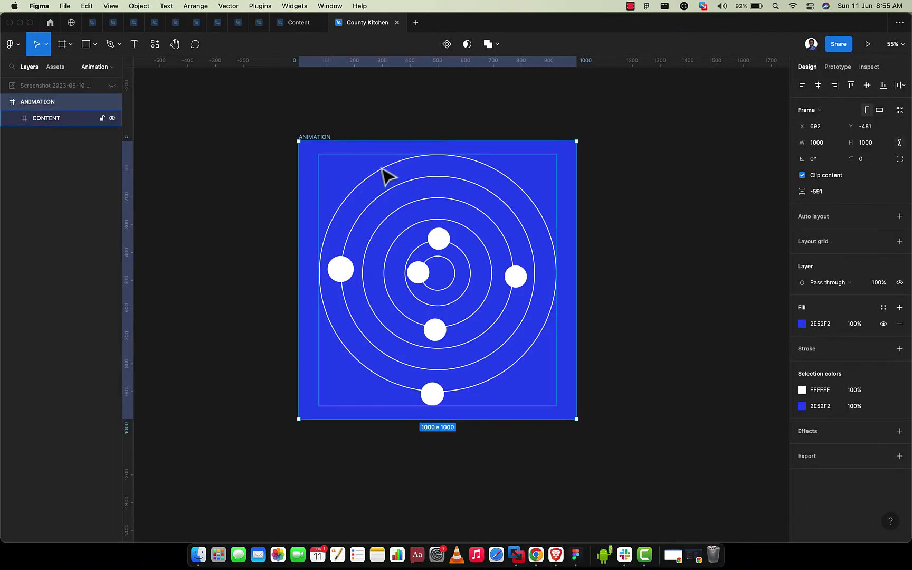
pyautogui.scroll(-2, 348, 169)
pyautogui.scroll(-2, 332, 153)
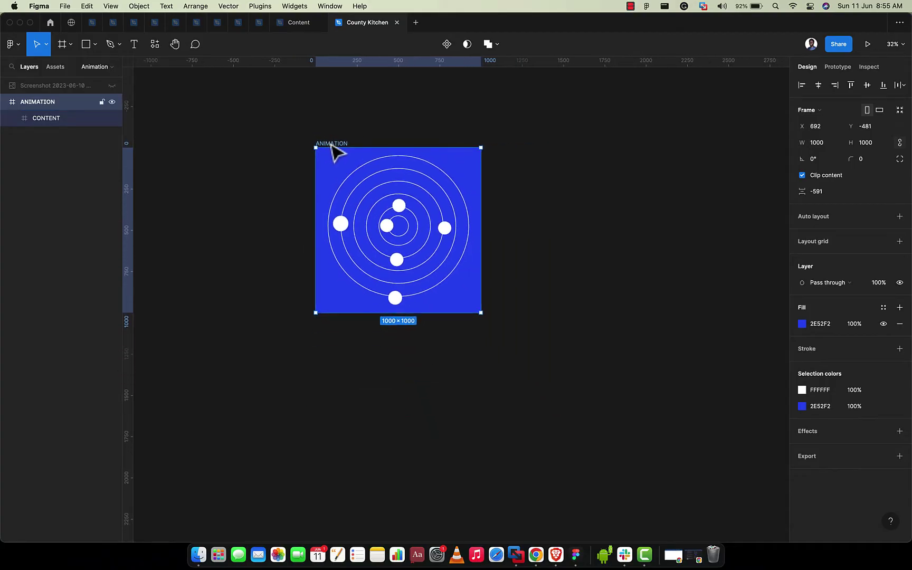
pyautogui.scroll(-2, 343, 142)
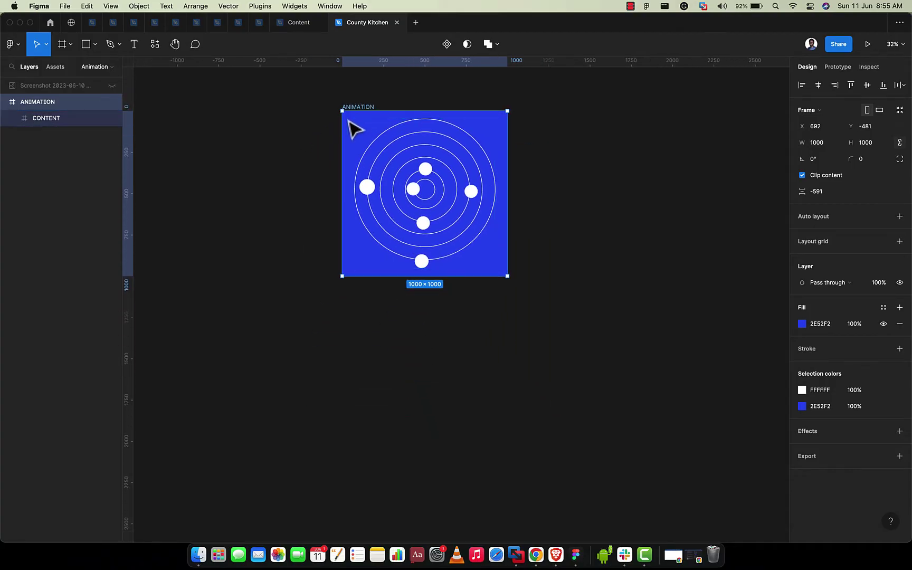
pyautogui.moveTo(351, 156); pyautogui.dragTo(368, 305)
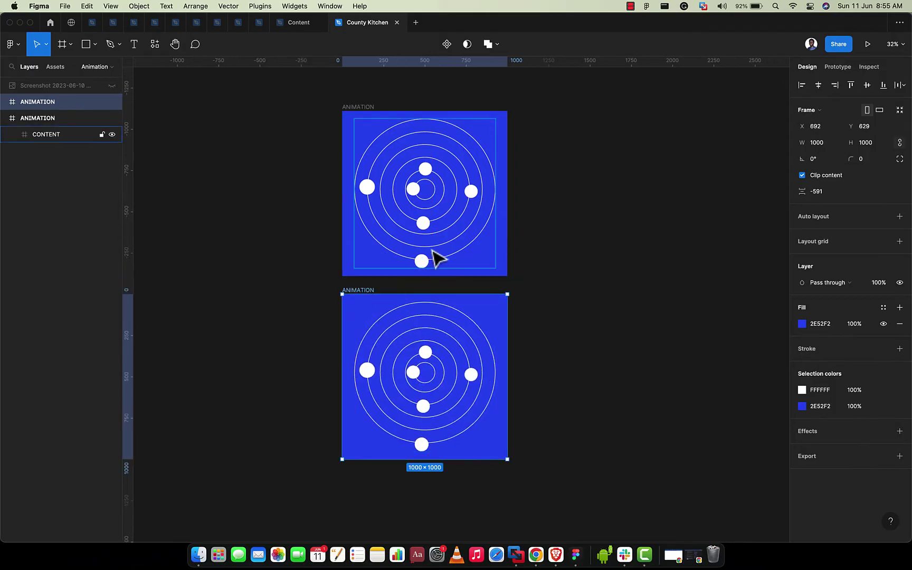
# Duplicate the copied ANIMATION frame twice more down the column with the same spacing.
pyautogui.scroll(-5, 432, 259)
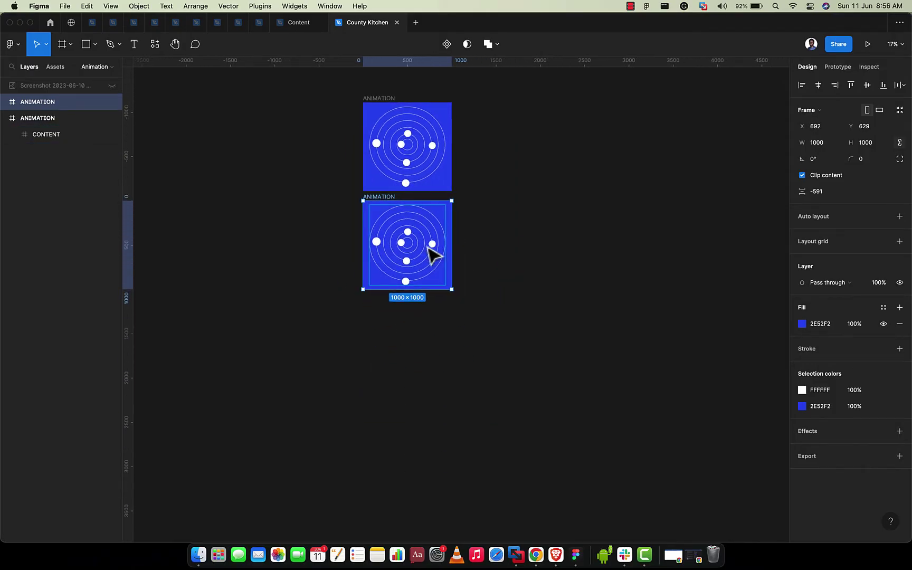
pyautogui.press('super+d')
pyautogui.press('super+d')
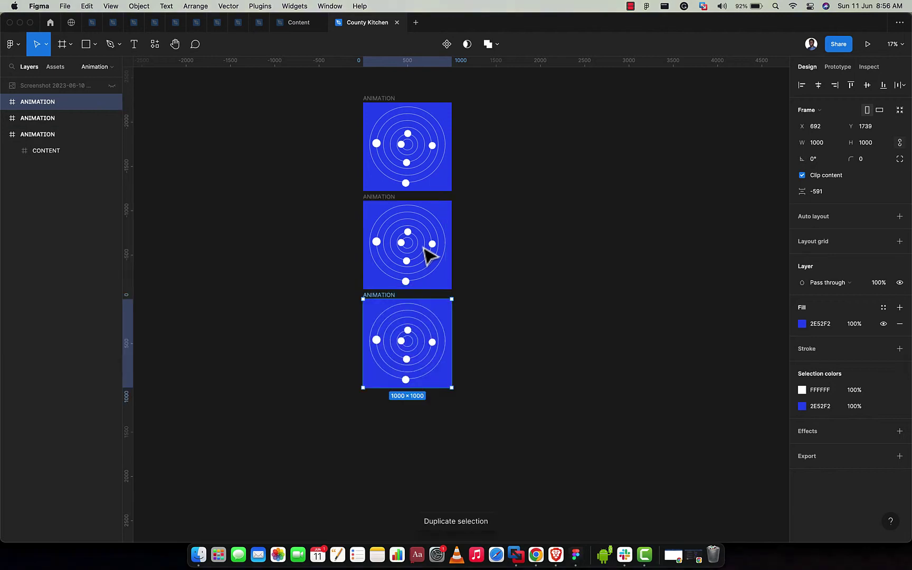
pyautogui.click(527, 290)
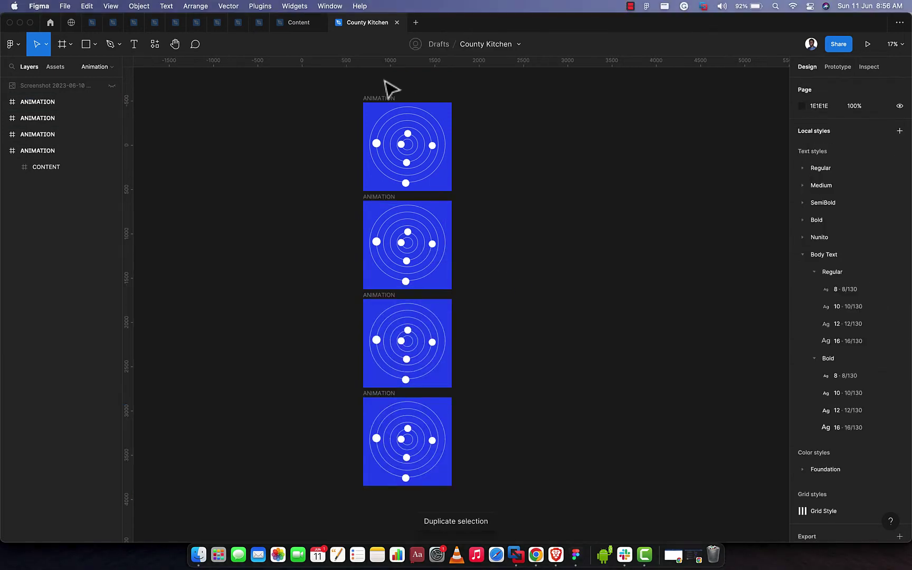
# Rotate the CONTENT frame in the second ANIMATION frame to -90°.
pyautogui.click(399, 125)
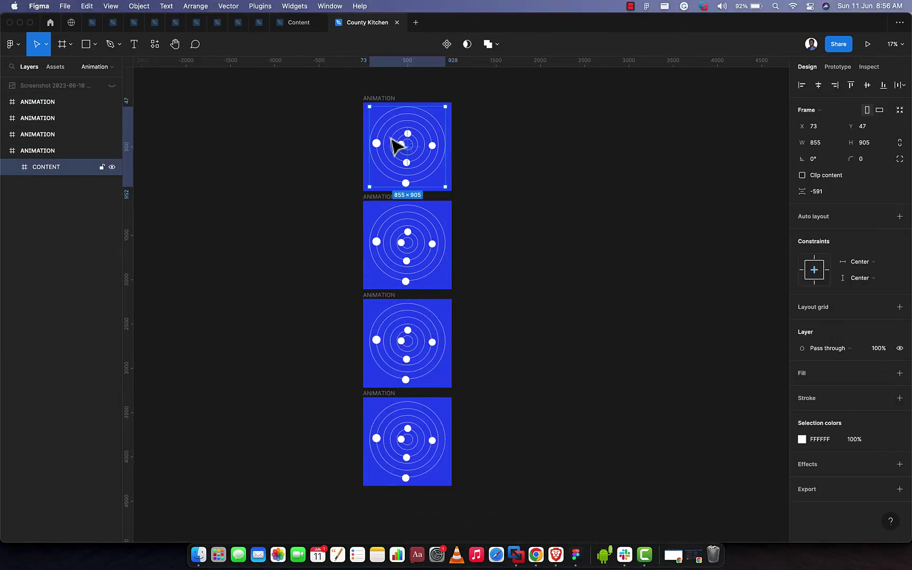
pyautogui.scroll(5, 407, 108)
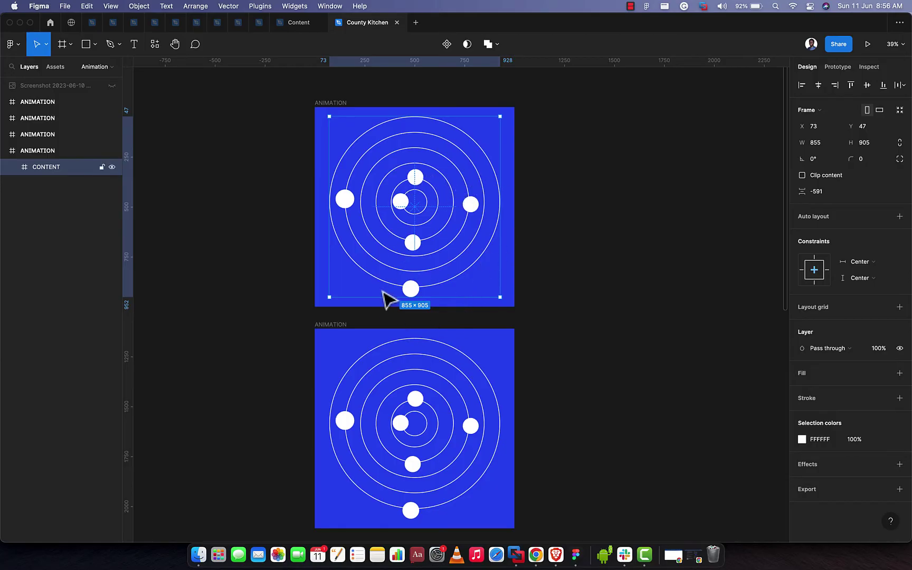
pyautogui.scroll(-5, 388, 298)
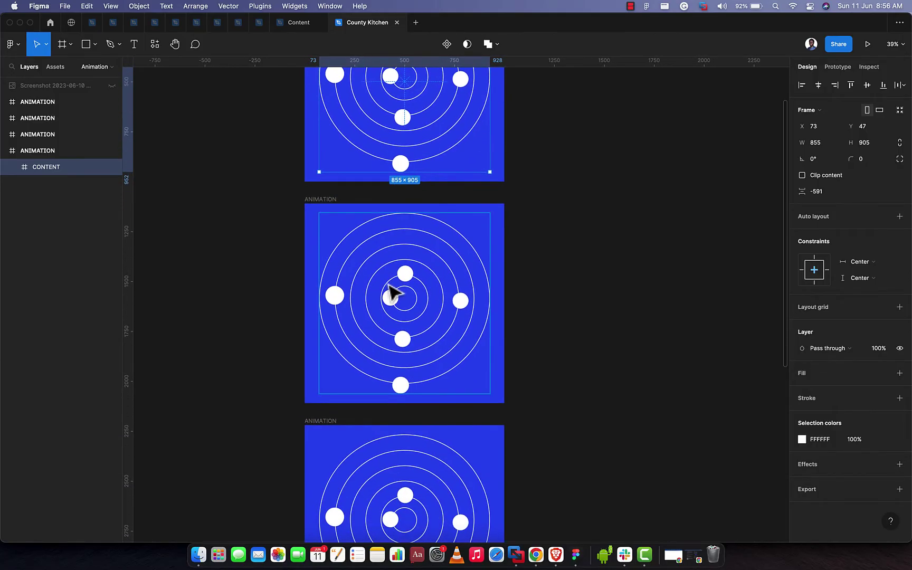
pyautogui.click(391, 292)
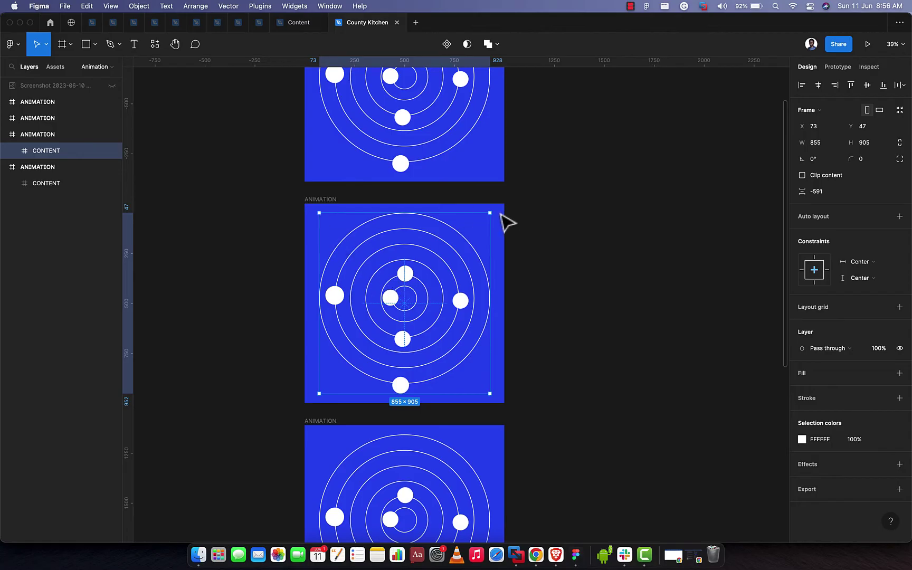
pyautogui.moveTo(493, 210); pyautogui.dragTo(523, 421)
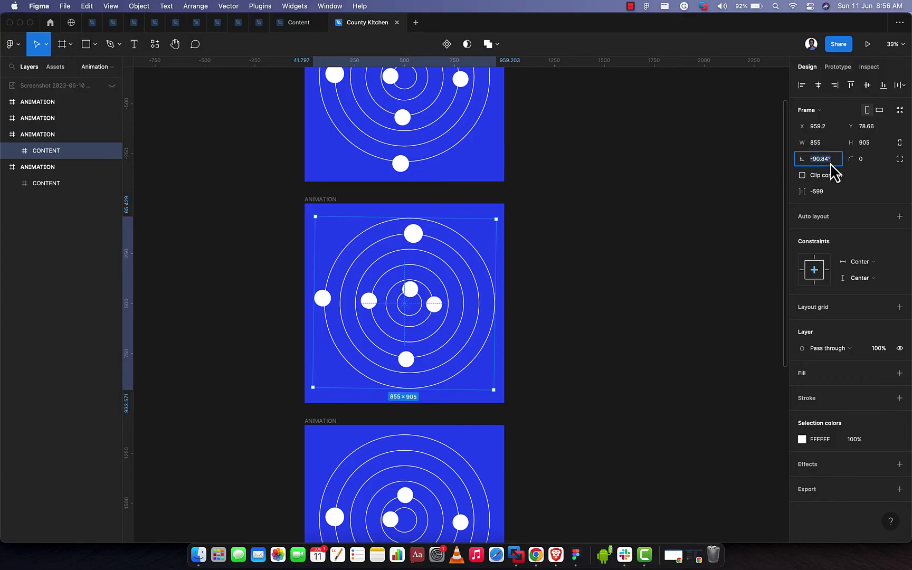
pyautogui.press('Return')
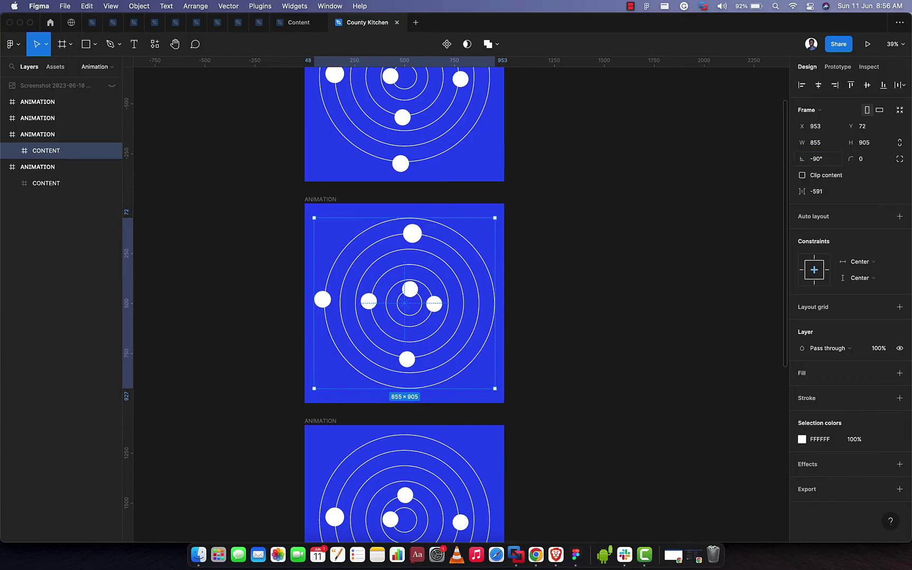
# Set the rotation of the CONTENT frame in the third ANIMATION frame to 180°.
pyautogui.scroll(-5, 433, 320)
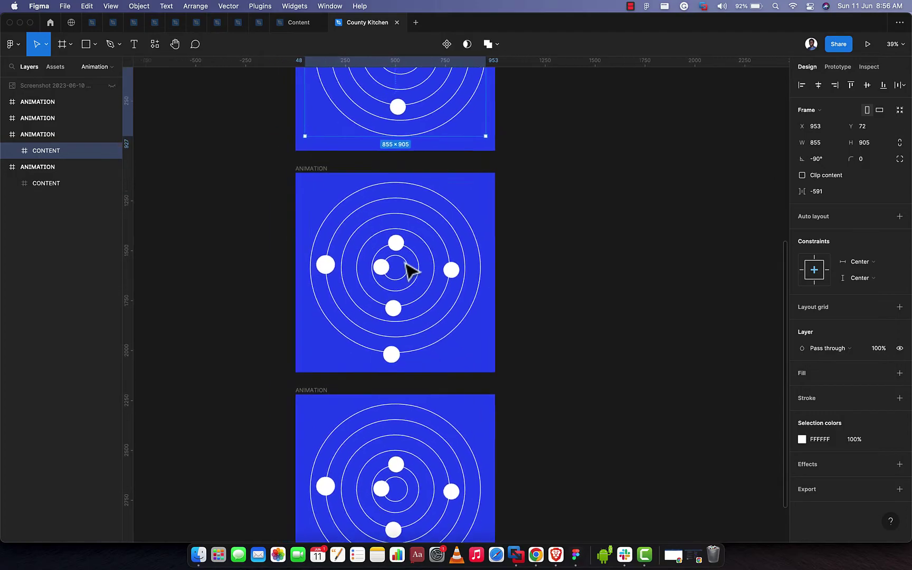
pyautogui.click(409, 269)
pyautogui.click(832, 161)
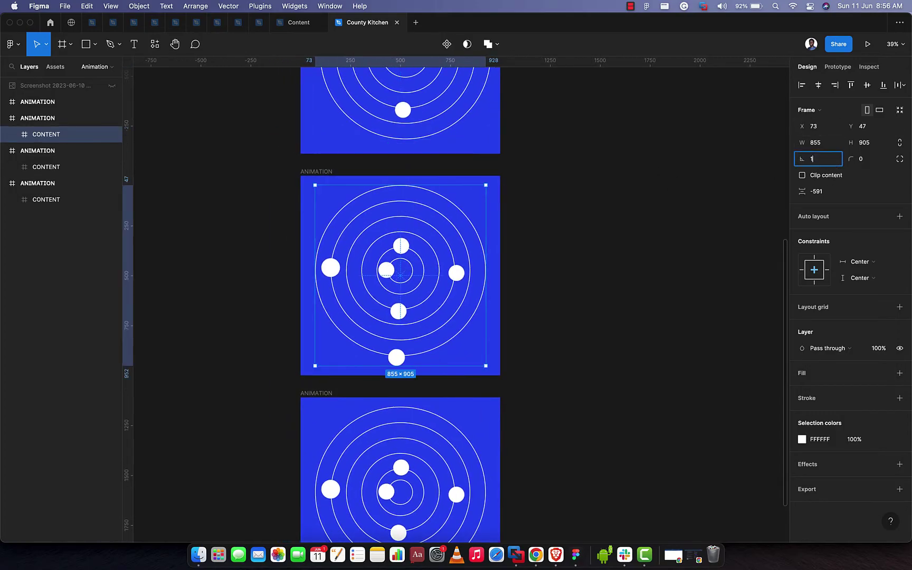
pyautogui.press('Return')
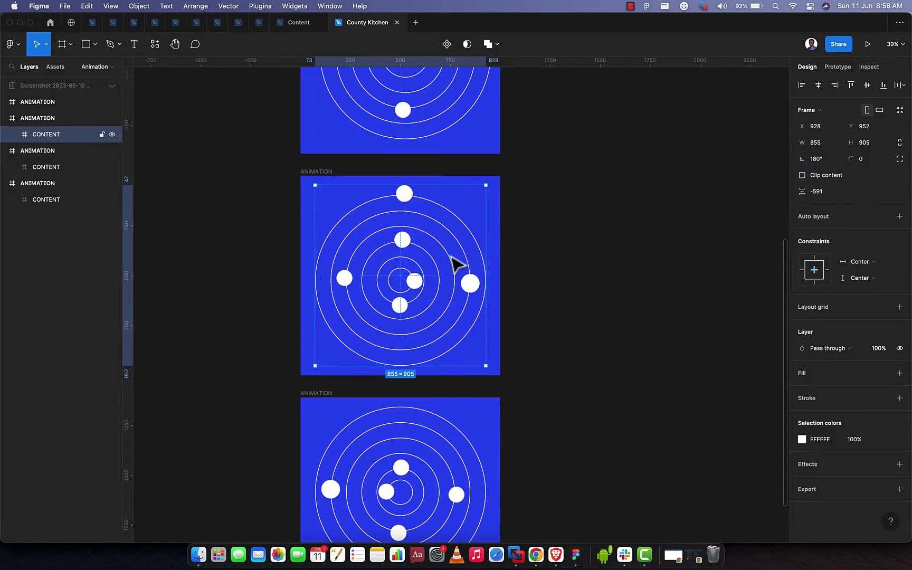
# Rotate the CONTENT frame in the fourth ANIMATION frame to 90°.
pyautogui.scroll(-5, 438, 399)
pyautogui.click(472, 369)
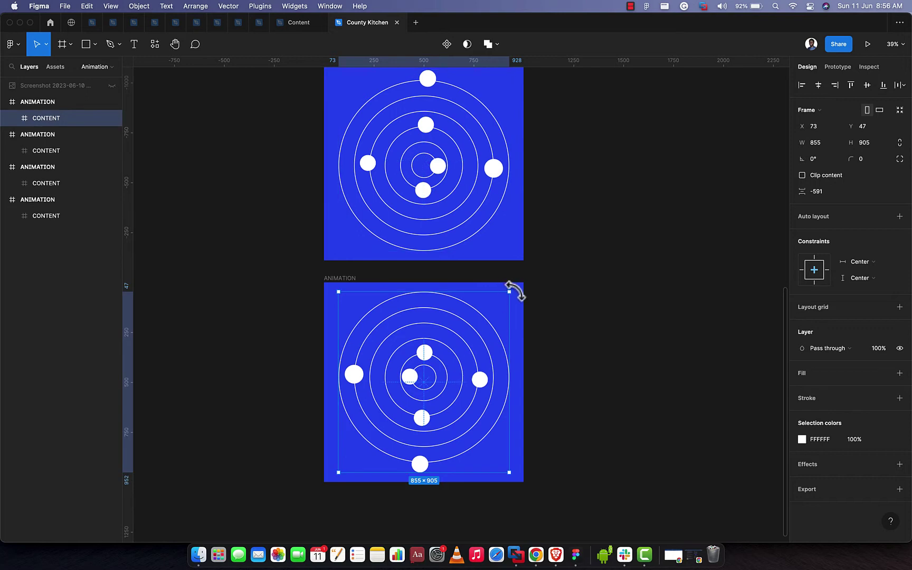
pyautogui.moveTo(515, 290); pyautogui.dragTo(402, 373)
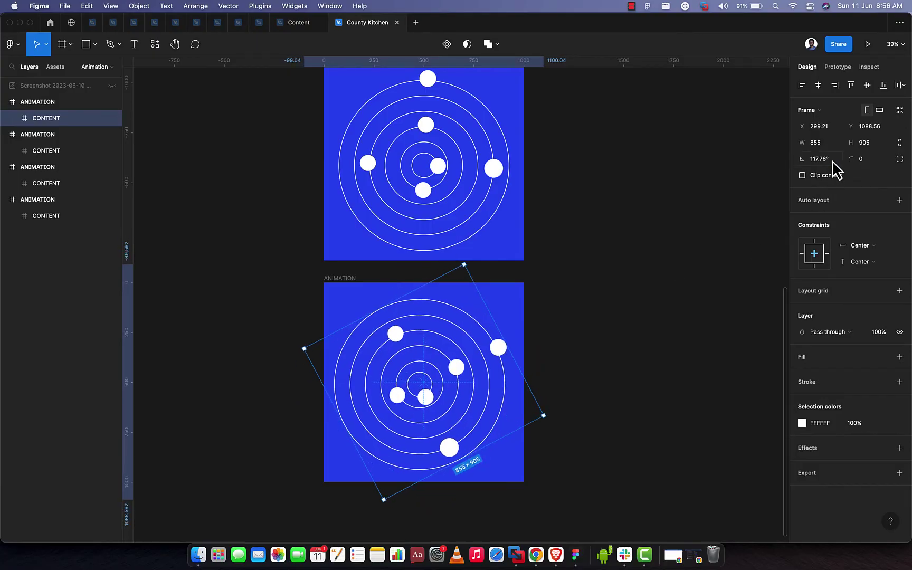
pyautogui.press('Return')
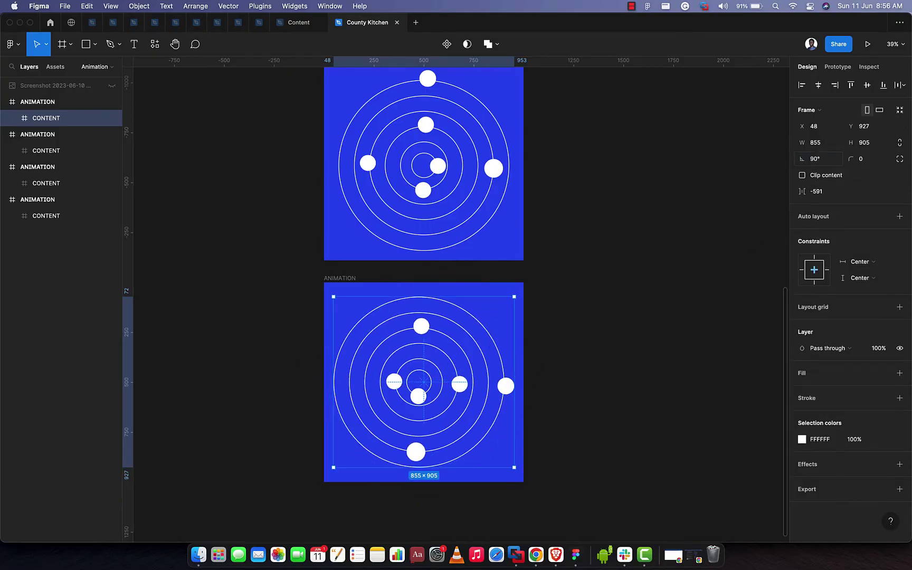
# Select all four ANIMATION frames and combine them into a component set.
pyautogui.scroll(-5, 572, 197)
pyautogui.scroll(5, 584, 264)
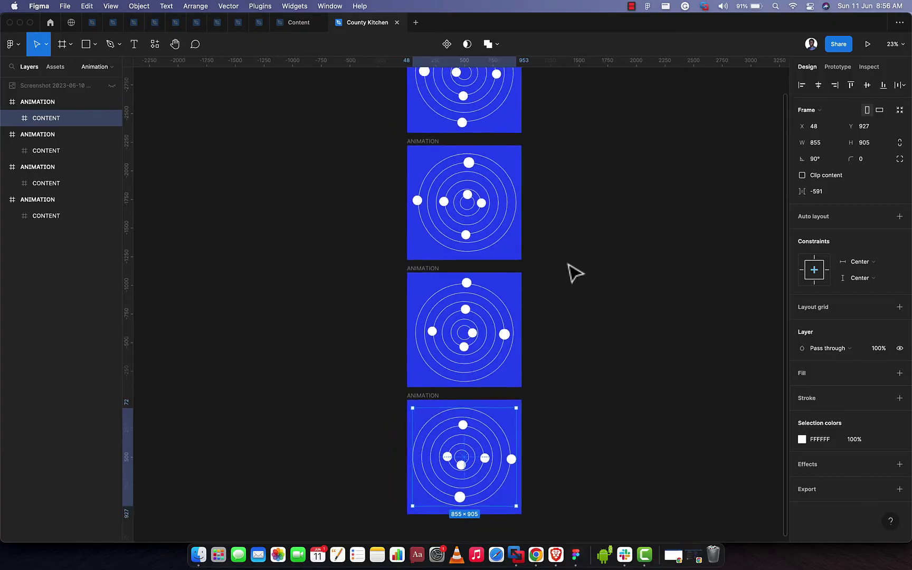
pyautogui.scroll(-2, 575, 272)
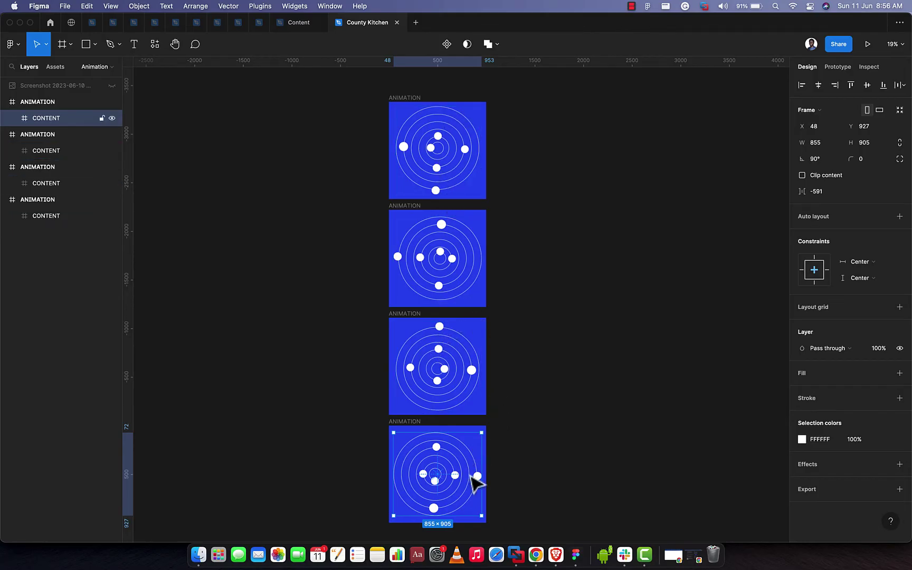
pyautogui.scroll(-2, 474, 482)
pyautogui.click(521, 392)
pyautogui.scroll(-2, 520, 393)
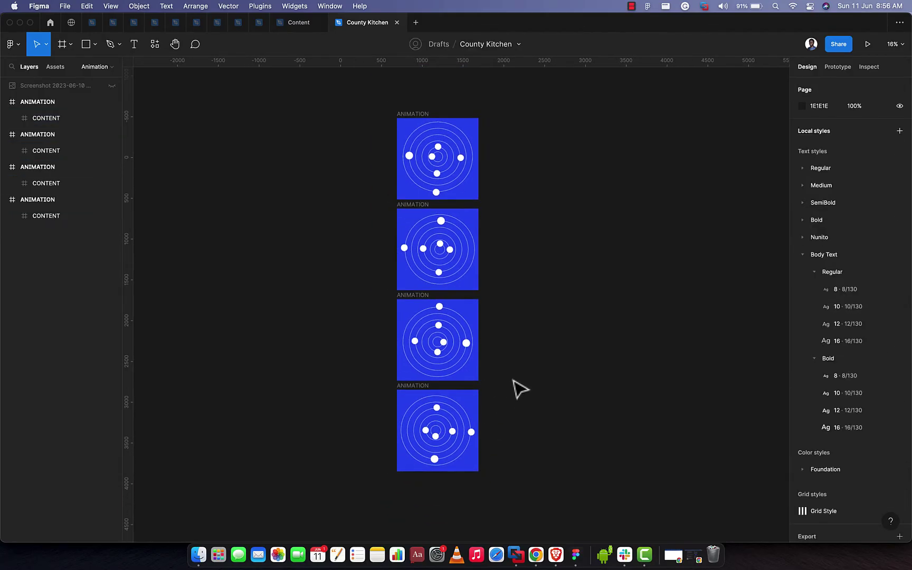
pyautogui.moveTo(375, 103); pyautogui.dragTo(510, 493)
pyautogui.scroll(1, 513, 399)
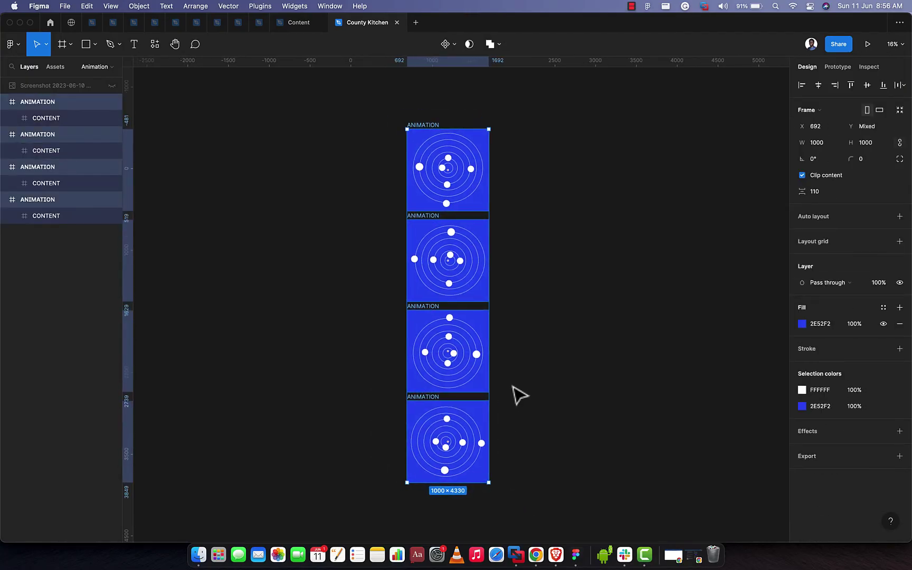
pyautogui.click(454, 45)
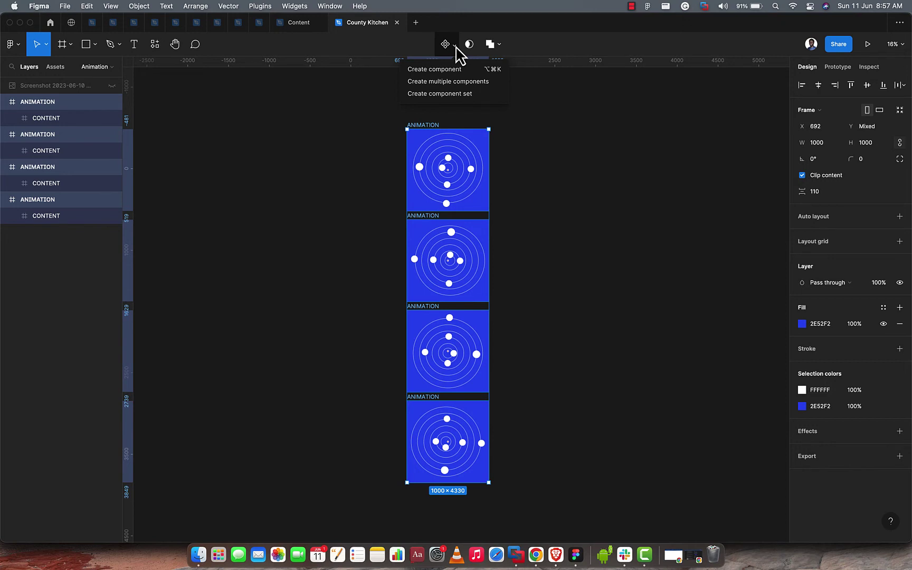
pyautogui.click(458, 93)
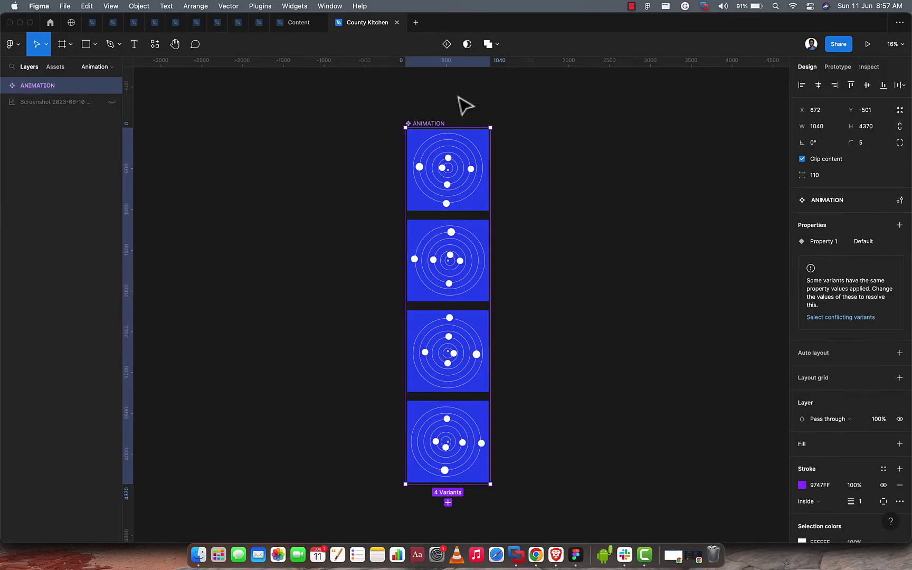
pyautogui.scroll(2, 430, 128)
pyautogui.scroll(-2, 458, 426)
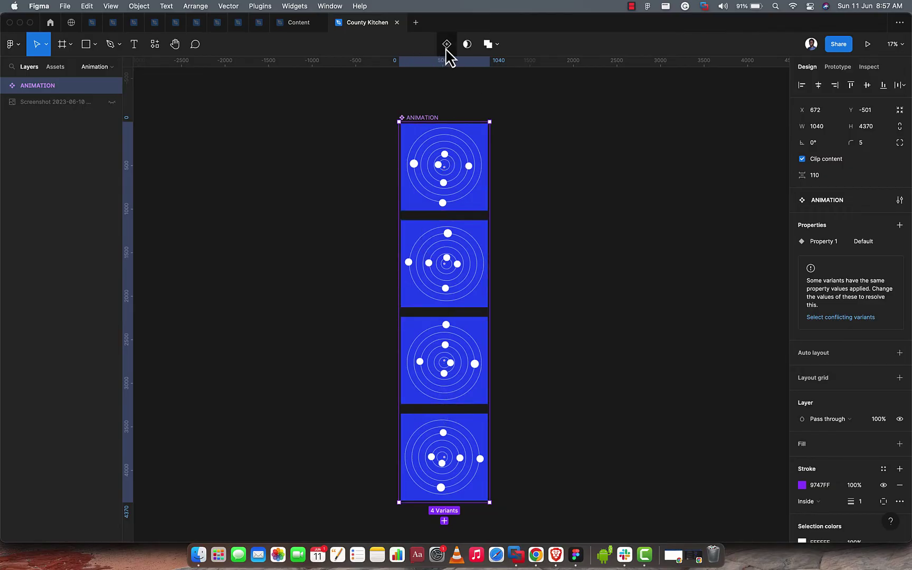
pyautogui.rightClick(428, 122)
pyautogui.click(430, 124)
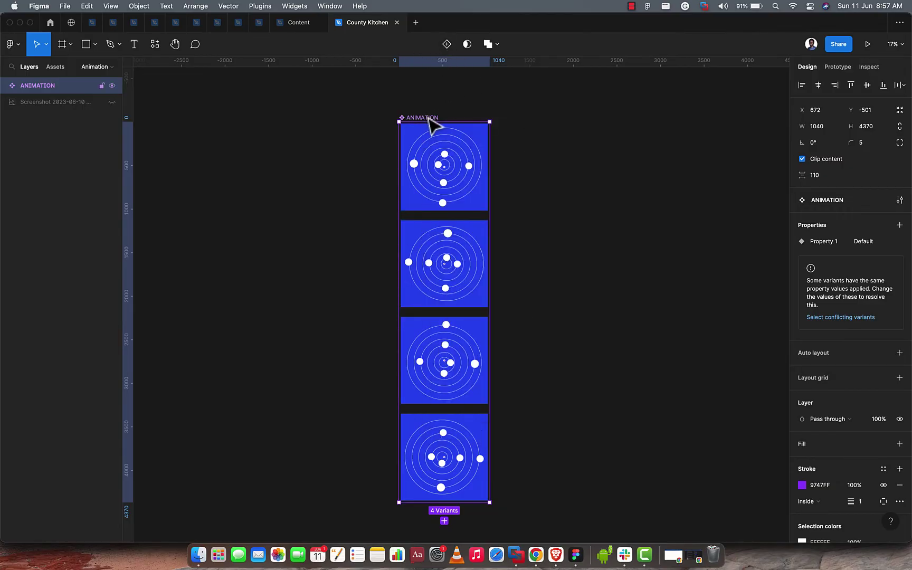
# Add a prototype connection from the first variant of the ANIMATION component set to the second variant.
pyautogui.scroll(5, 490, 143)
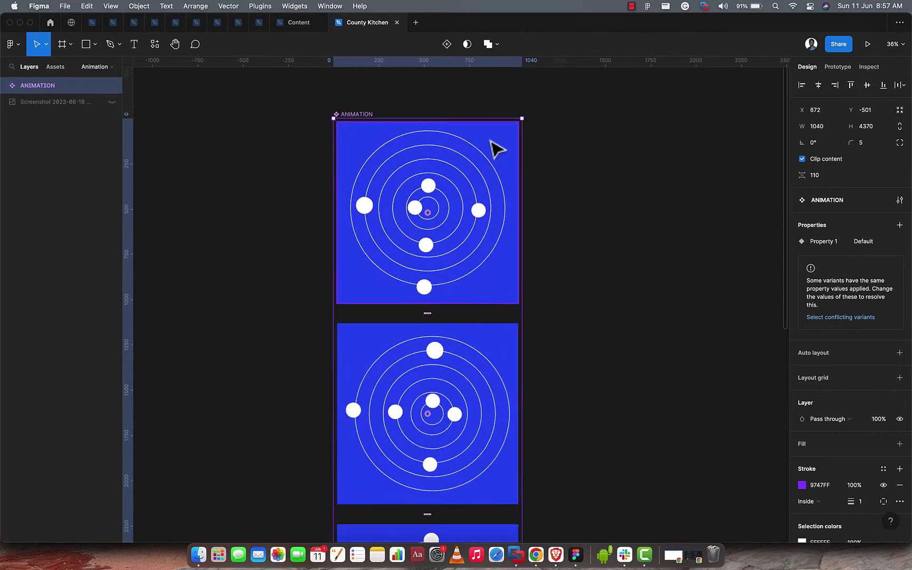
pyautogui.click(491, 141)
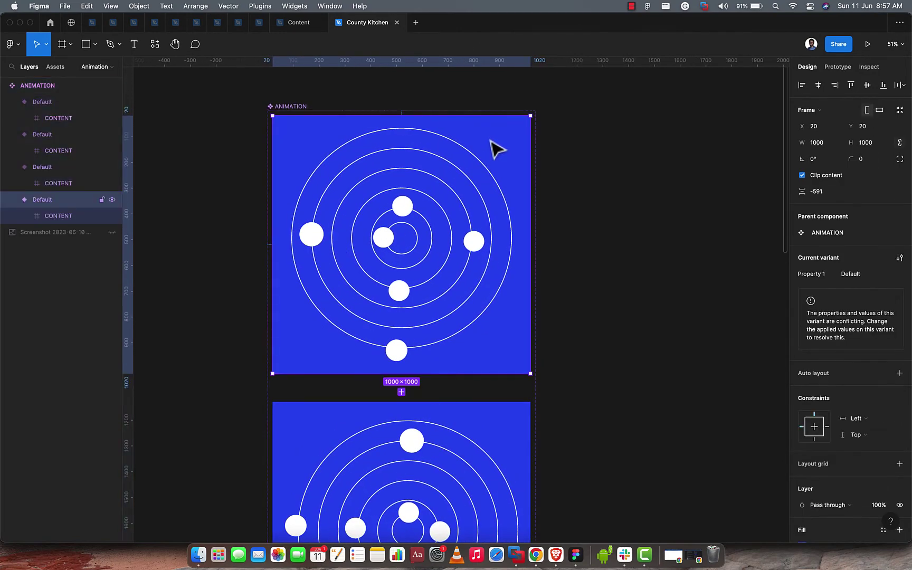
pyautogui.click(837, 67)
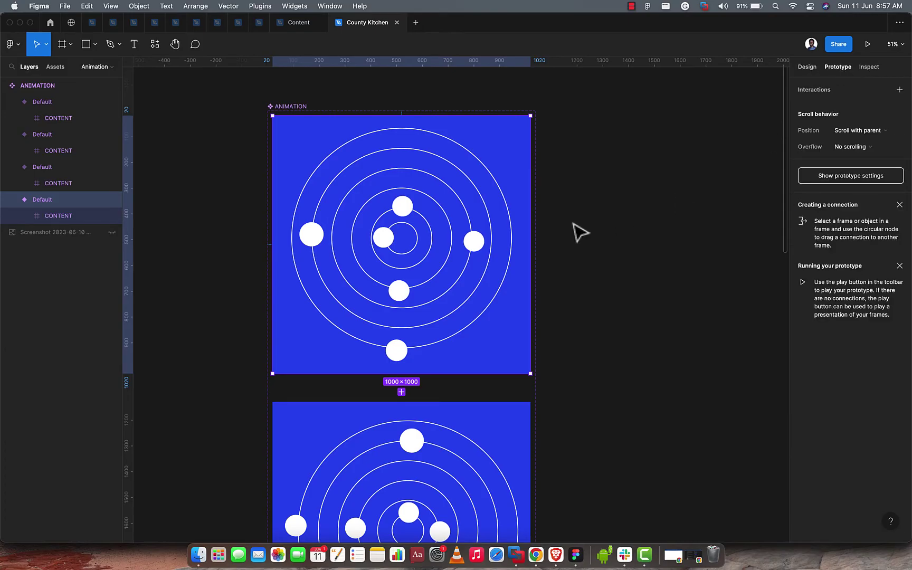
pyautogui.scroll(-3, 541, 220)
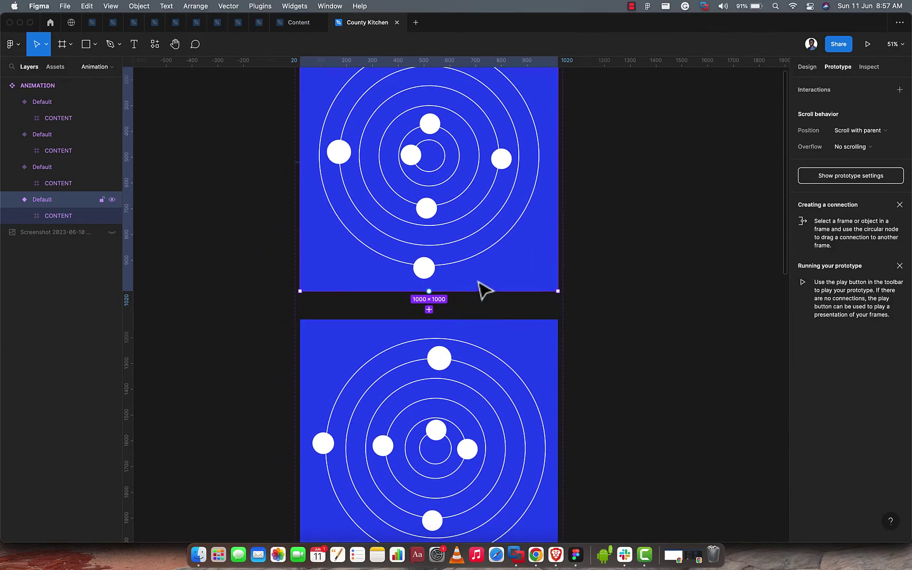
pyautogui.moveTo(433, 293)
pyautogui.moveTo(429, 291); pyautogui.dragTo(434, 336)
pyautogui.scroll(-1, 437, 336)
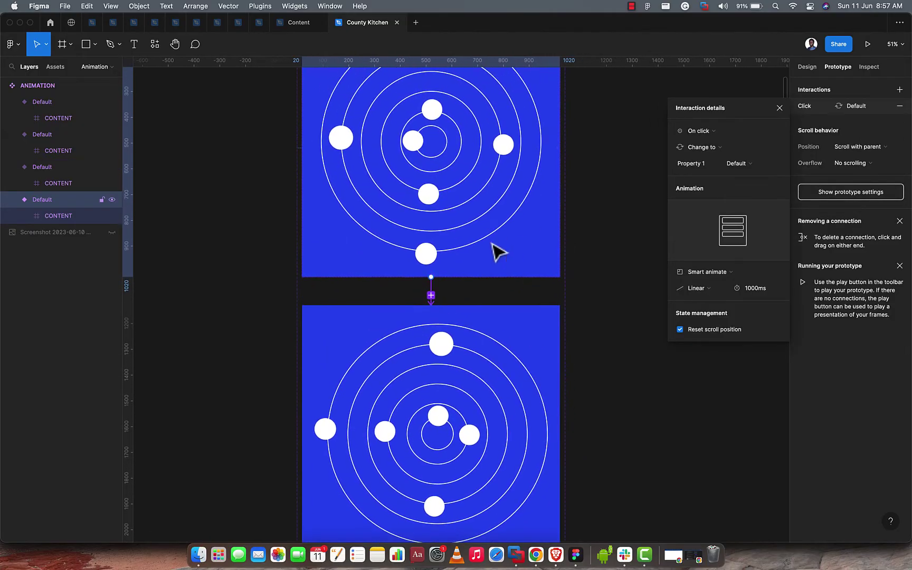
# Trigger the first variant's interaction after a 1 ms delay and set its Smart animate duration to 2000 ms.
pyautogui.scroll(2, 406, 330)
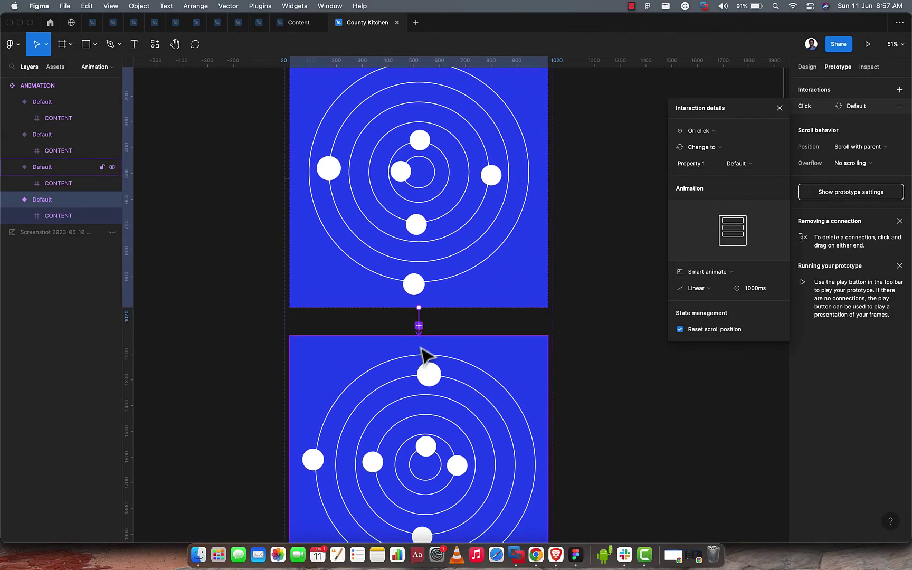
pyautogui.click(707, 135)
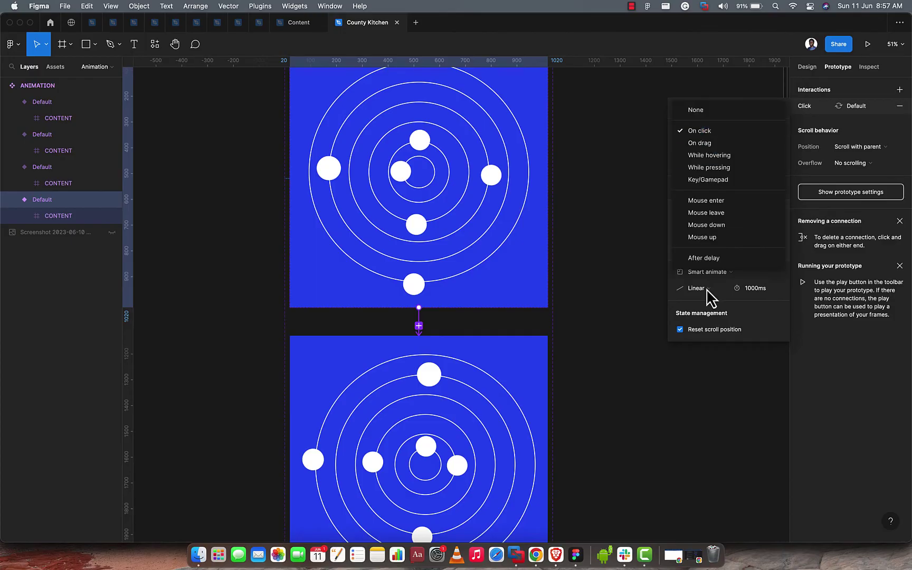
pyautogui.click(709, 257)
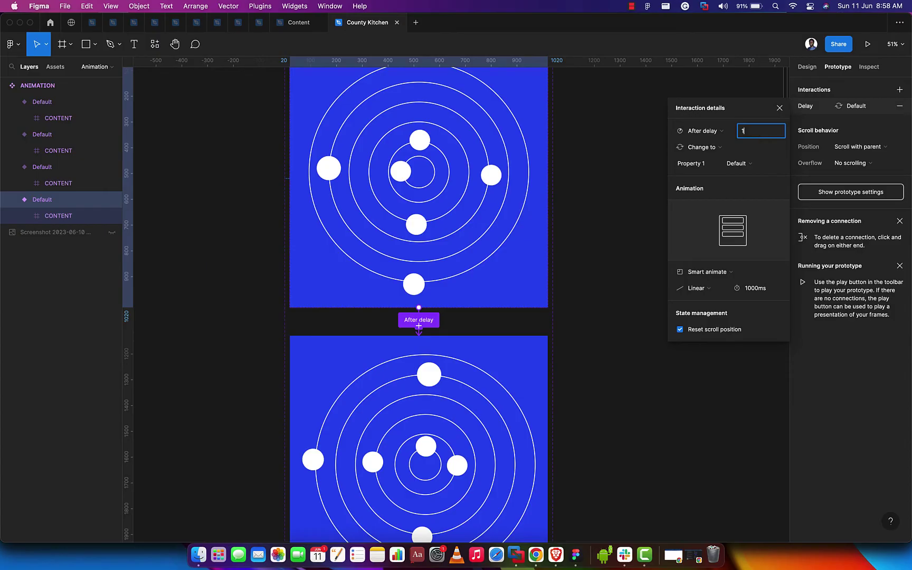
pyautogui.press('Tab')
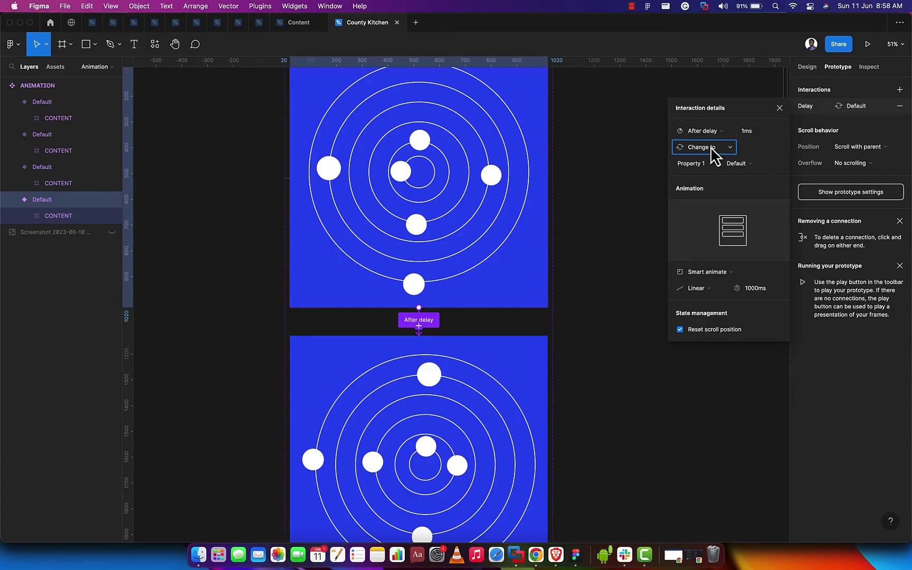
pyautogui.scroll(-2, 499, 371)
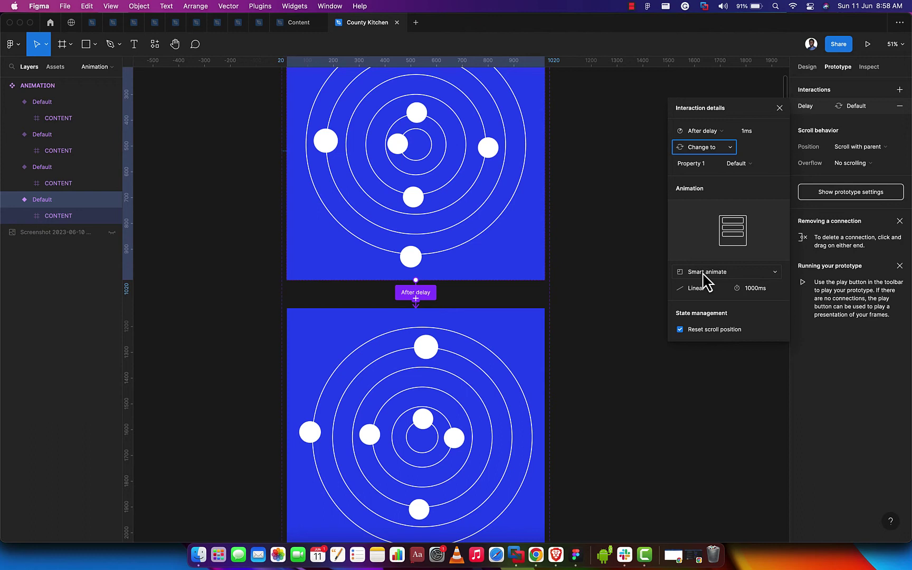
pyautogui.click(767, 290)
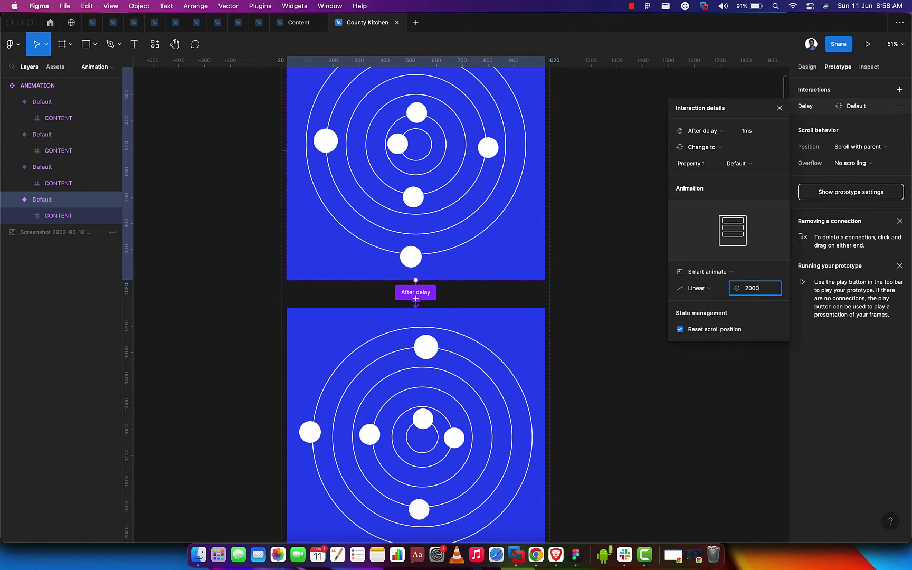
pyautogui.press('Return')
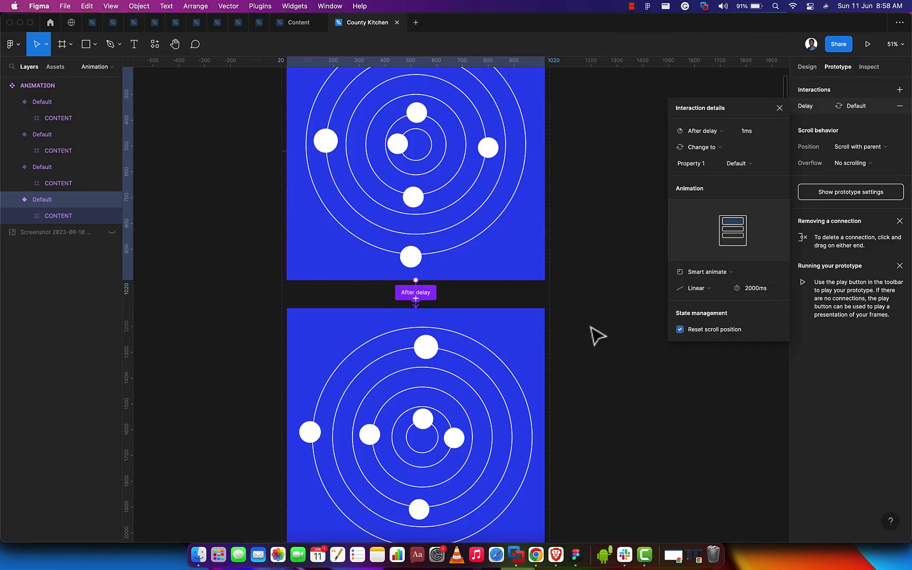
# Connect the second variant to the third with an After delay interaction of 1 ms.
pyautogui.scroll(-10, 455, 289)
pyautogui.click(484, 312)
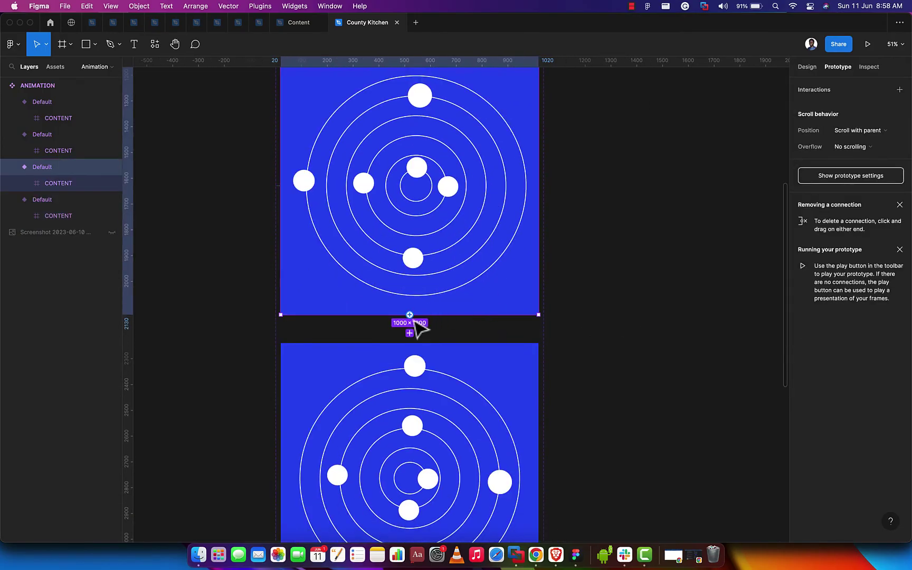
pyautogui.moveTo(412, 324); pyautogui.dragTo(414, 364)
pyautogui.click(705, 132)
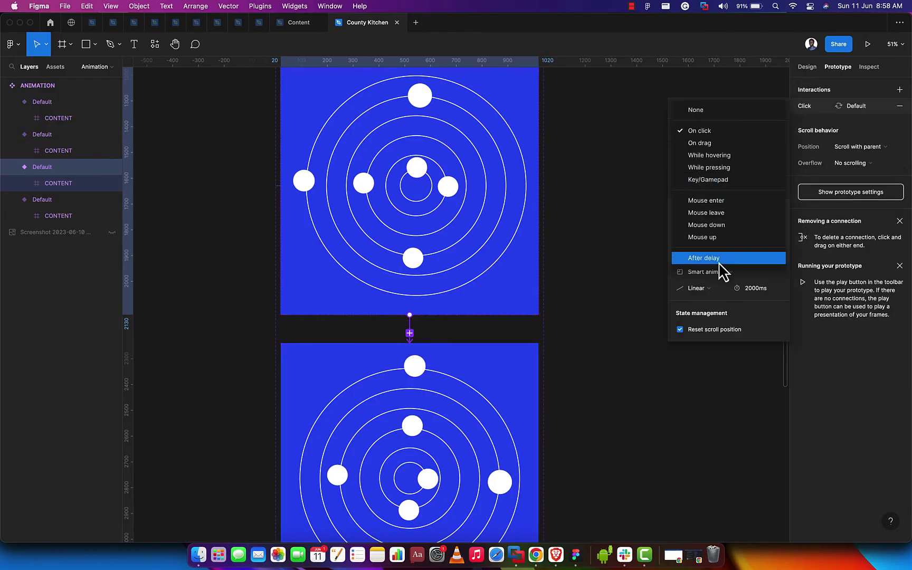
pyautogui.click(718, 259)
pyautogui.click(765, 135)
pyautogui.write('1')
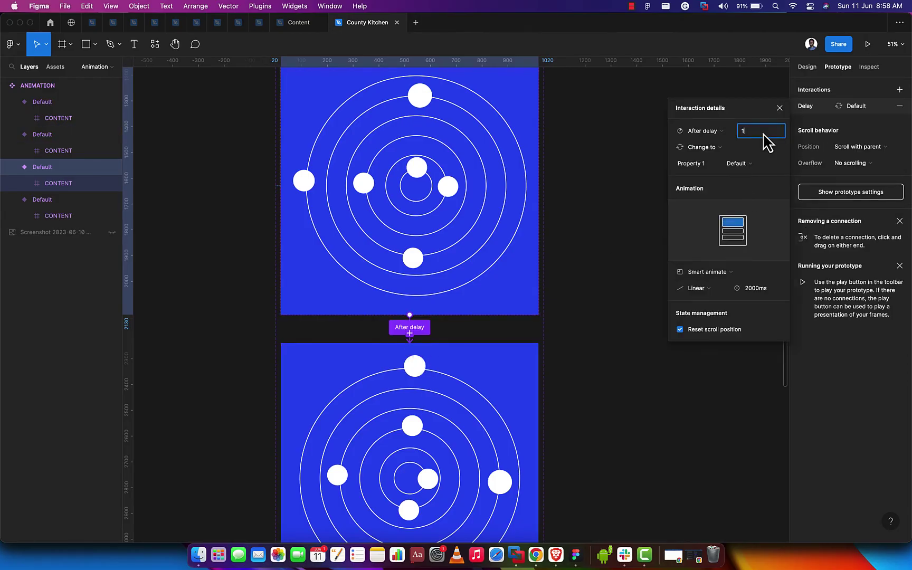
pyautogui.press('Tab')
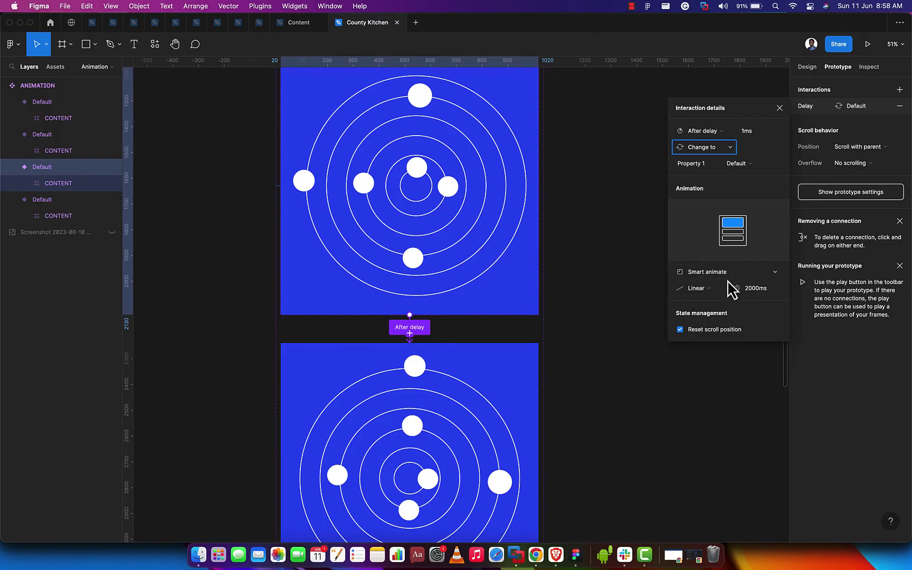
# Connect the third variant to the fourth with an After delay interaction of 1 ms.
pyautogui.scroll(-4, 401, 314)
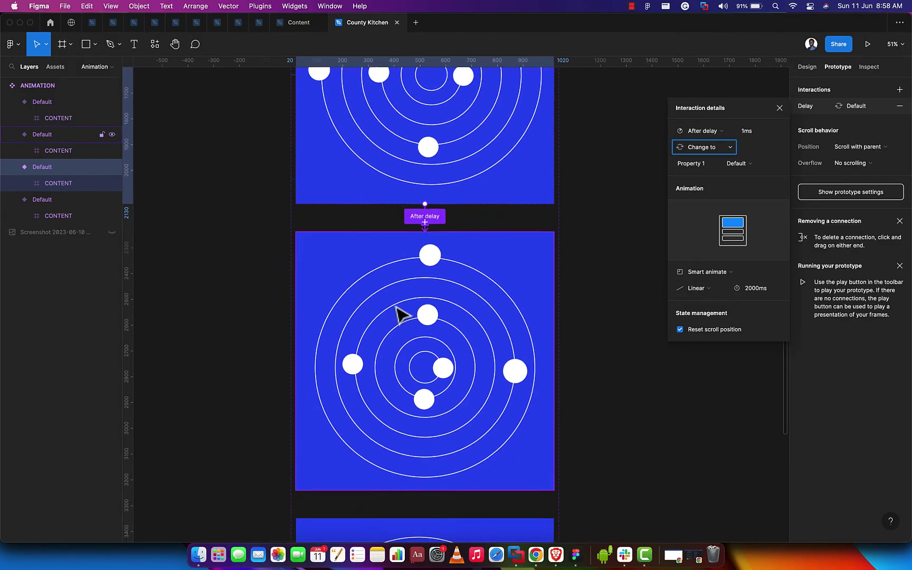
pyautogui.scroll(-4, 399, 314)
pyautogui.click(475, 372)
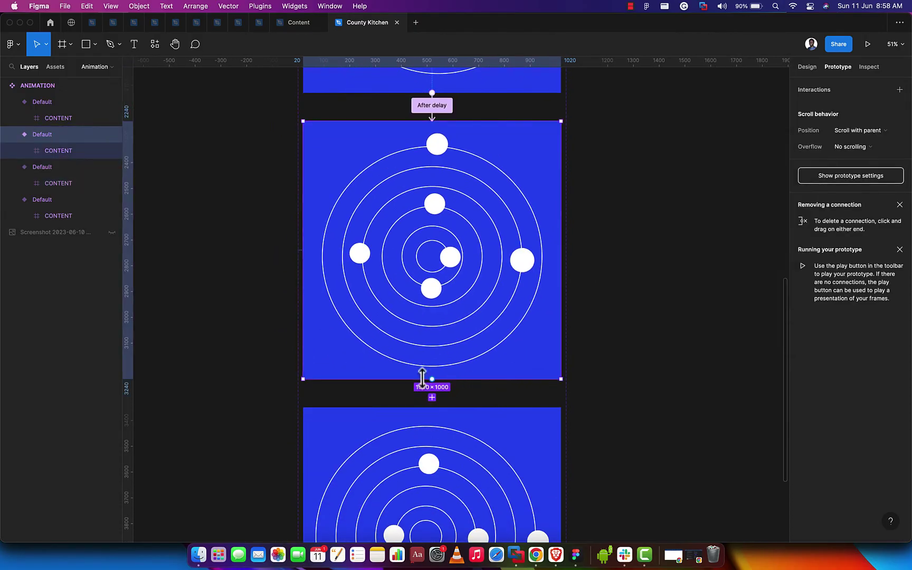
pyautogui.moveTo(431, 379); pyautogui.dragTo(429, 425)
pyautogui.click(718, 134)
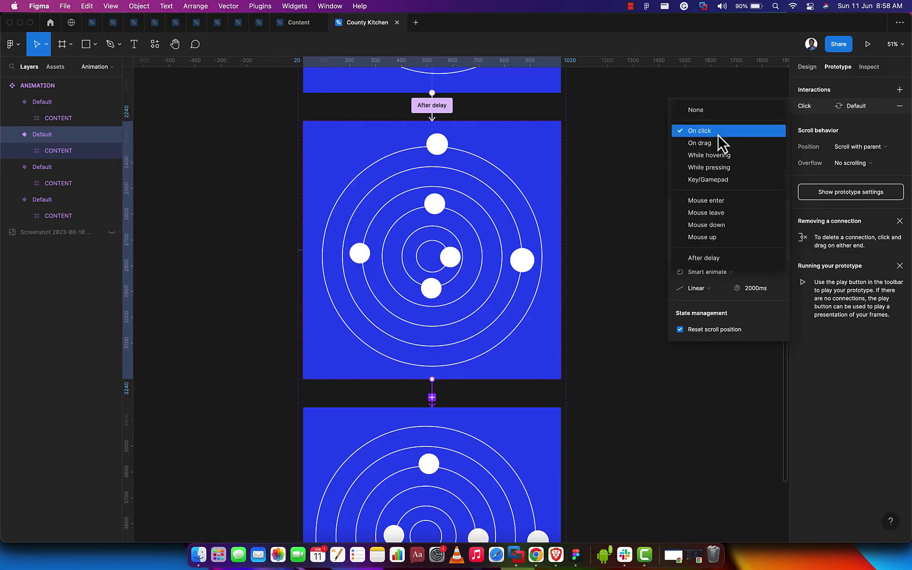
pyautogui.click(710, 258)
pyautogui.click(764, 131)
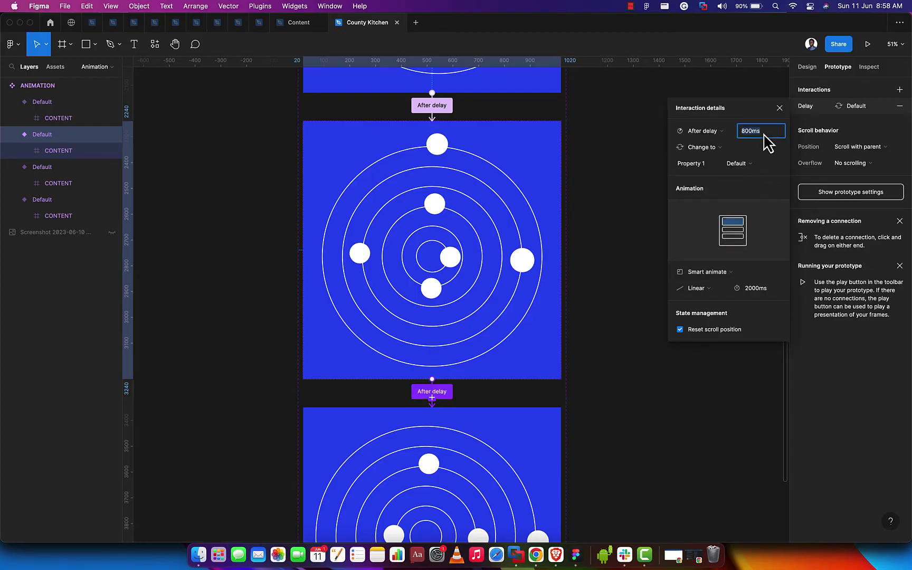
pyautogui.write('1')
pyautogui.press('Tab')
# Connect the fourth variant back to the first with an After delay interaction of 1 ms, closing the loop.
pyautogui.scroll(-8, 549, 291)
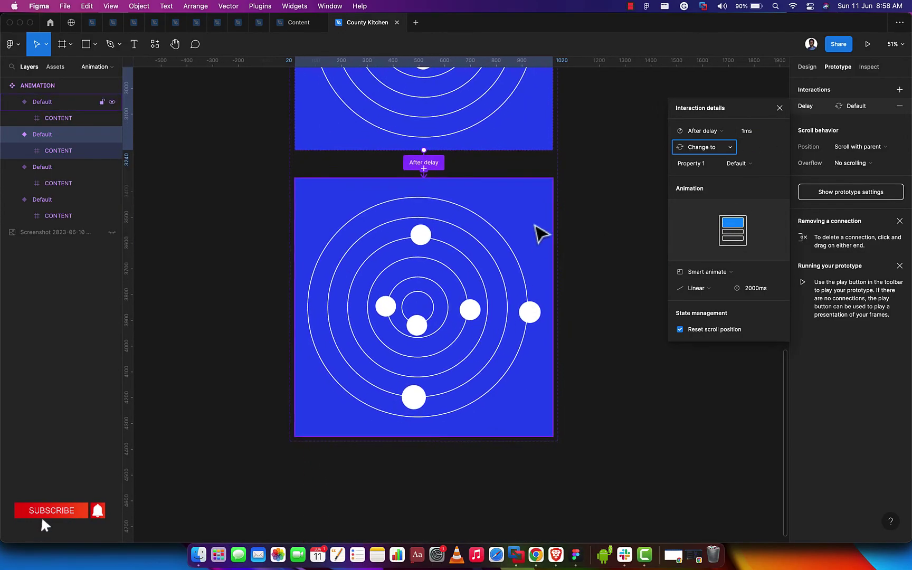
pyautogui.click(546, 295)
pyautogui.scroll(-5, 554, 311)
pyautogui.moveTo(552, 309); pyautogui.dragTo(503, 197)
pyautogui.scroll(10, 582, 294)
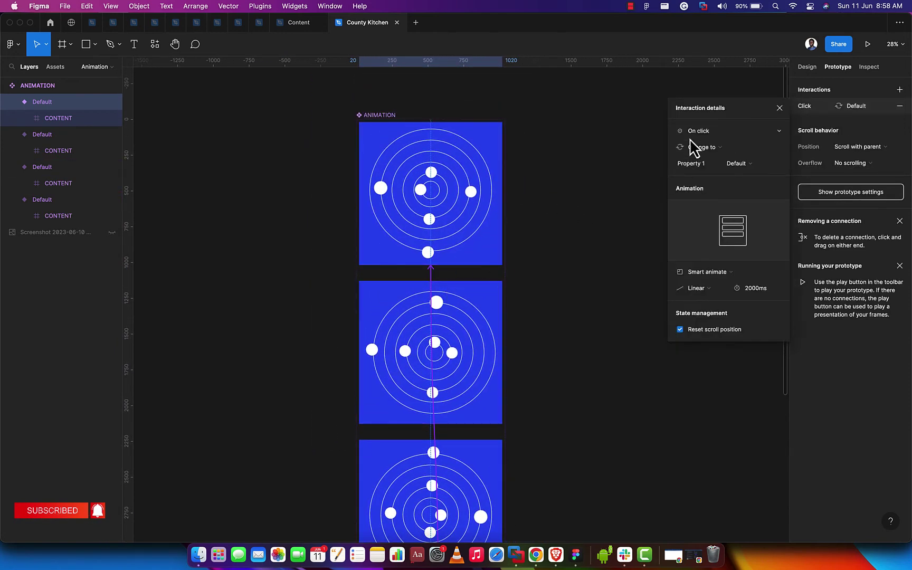
pyautogui.click(702, 131)
pyautogui.click(706, 258)
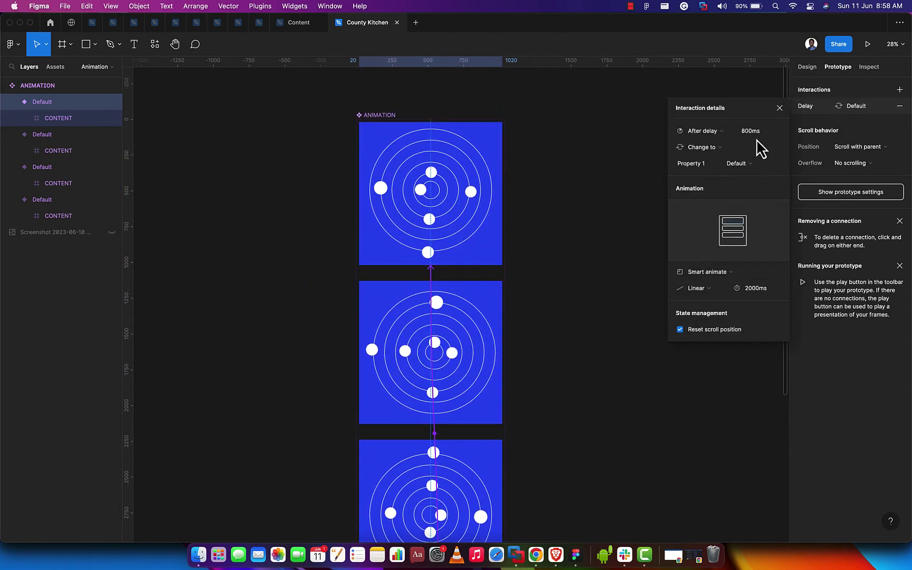
pyautogui.click(758, 133)
pyautogui.write('1')
pyautogui.press('Tab')
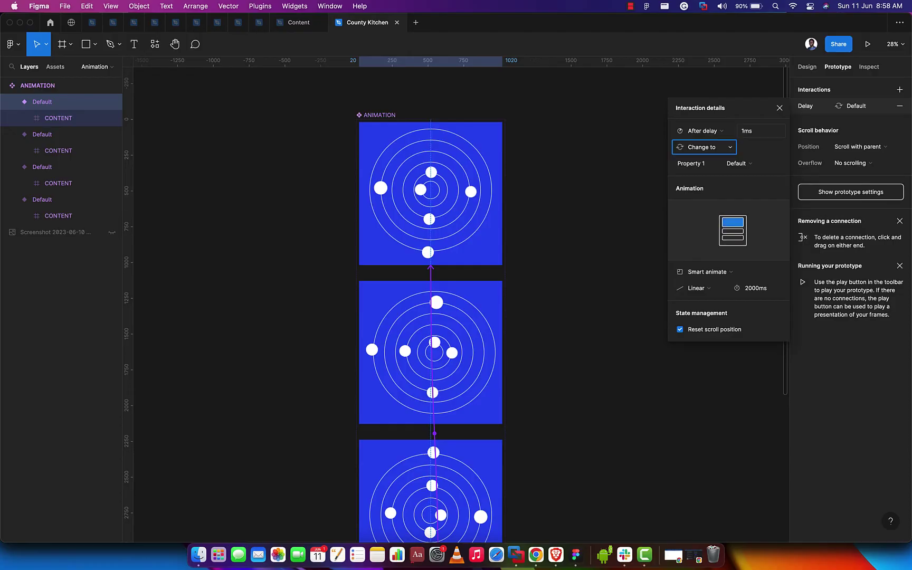
pyautogui.click(779, 109)
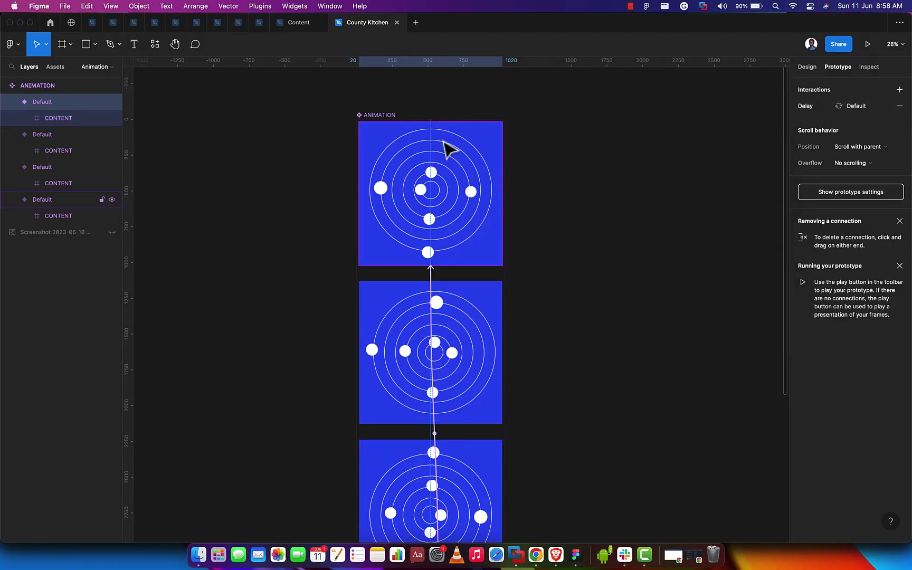
# Draw a landscape frame of about 1783 × 1136 beside the component set and return to its design properties.
pyautogui.scroll(-3, 421, 138)
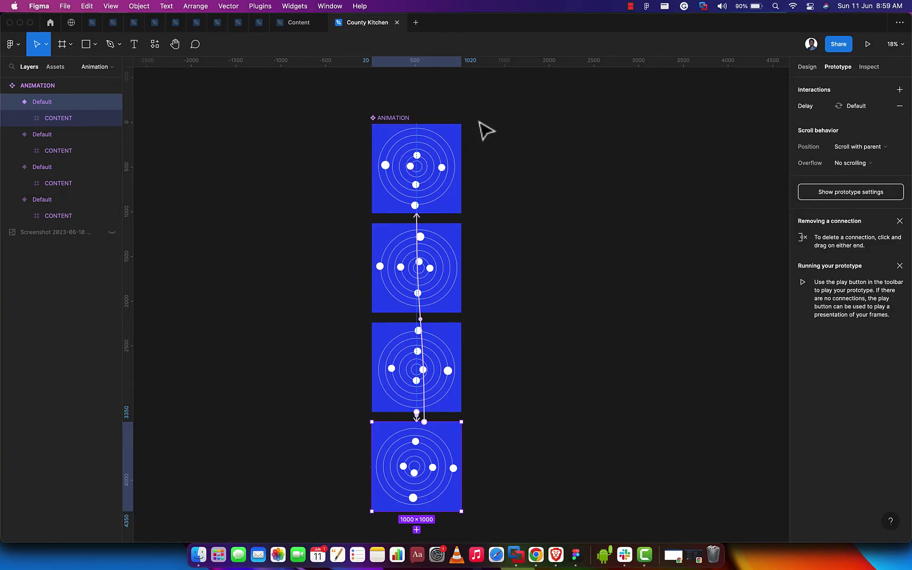
pyautogui.hscroll(3, 457, 133)
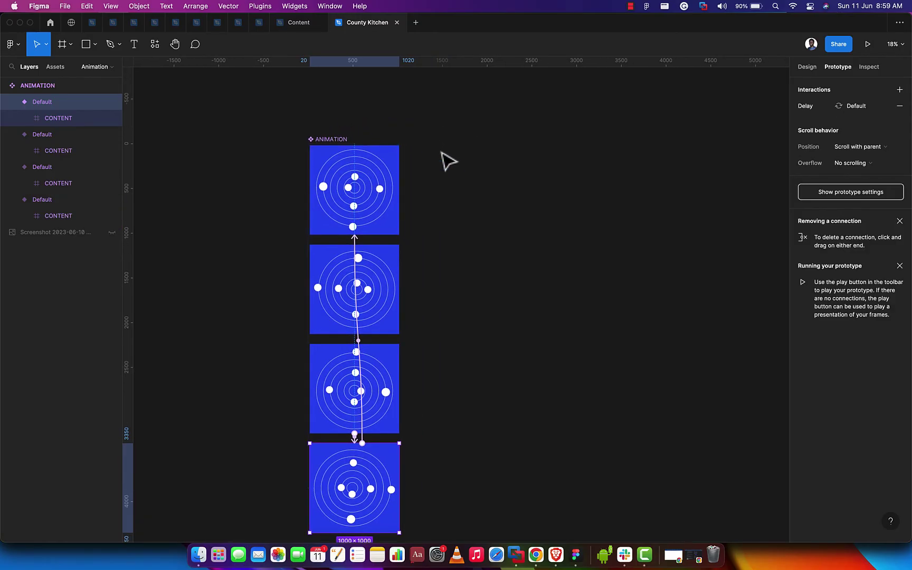
pyautogui.keyDown('ctrl'); pyautogui.scroll(5, 446, 161); pyautogui.keyUp('ctrl')
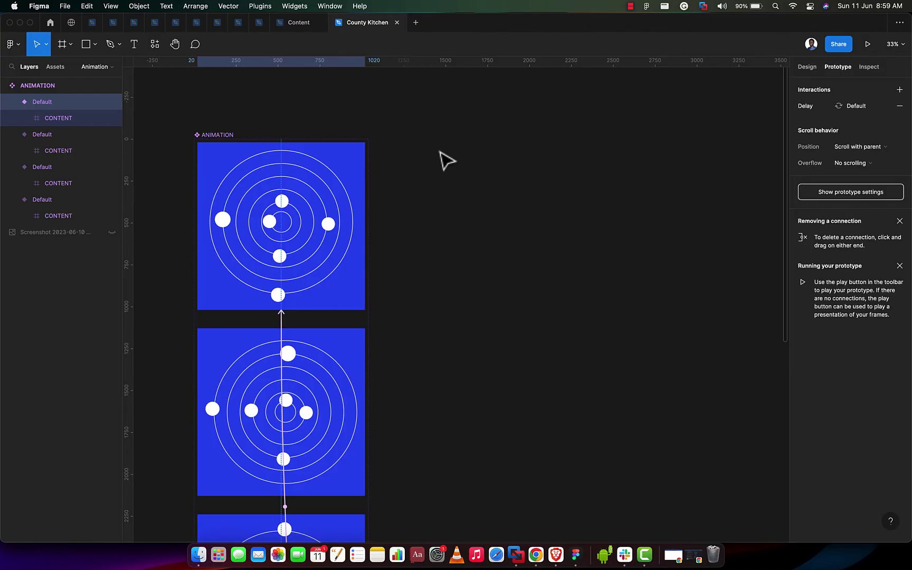
pyautogui.press('f')
pyautogui.moveTo(422, 138); pyautogui.dragTo(720, 329)
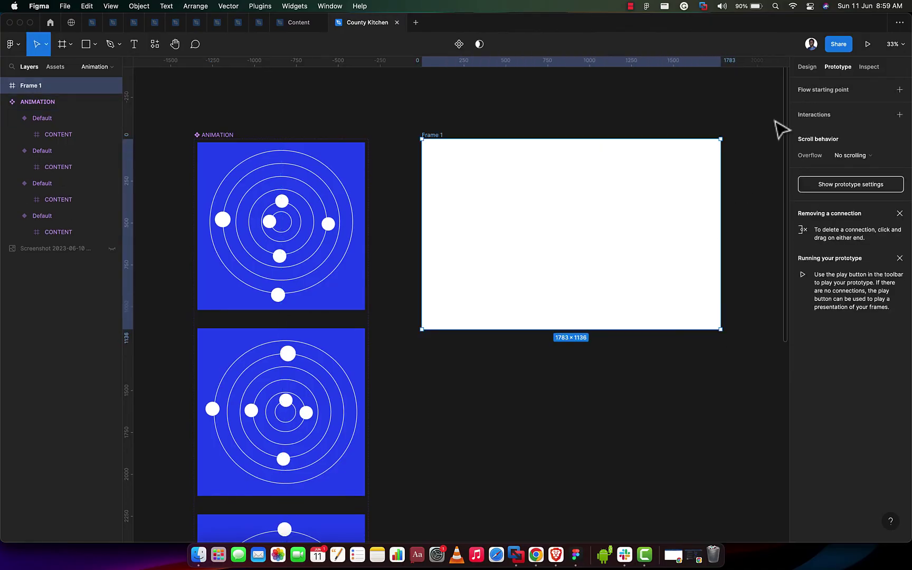
pyautogui.click(810, 70)
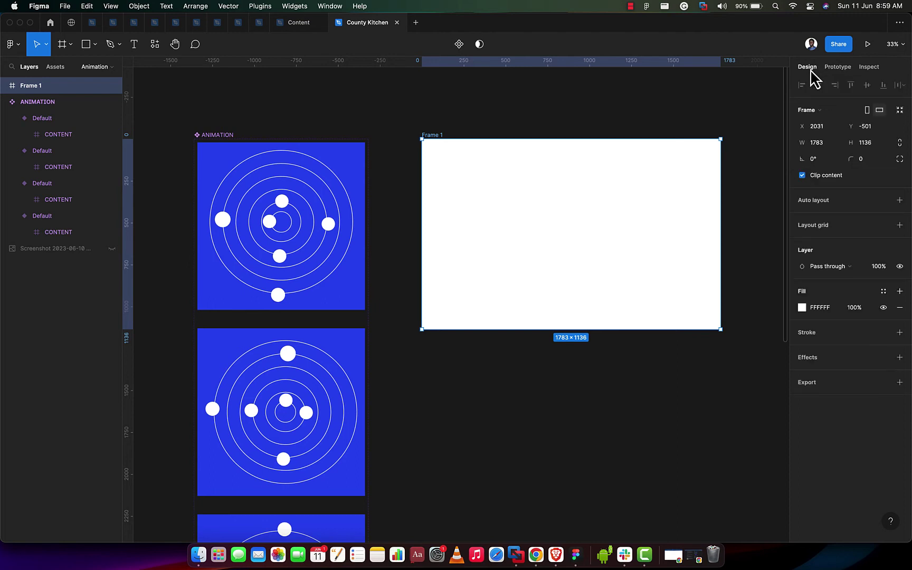
pyautogui.click(610, 98)
# Place an instance copy of the first variant inside Frame 1 and centre it horizontally and vertically.
pyautogui.click(357, 167)
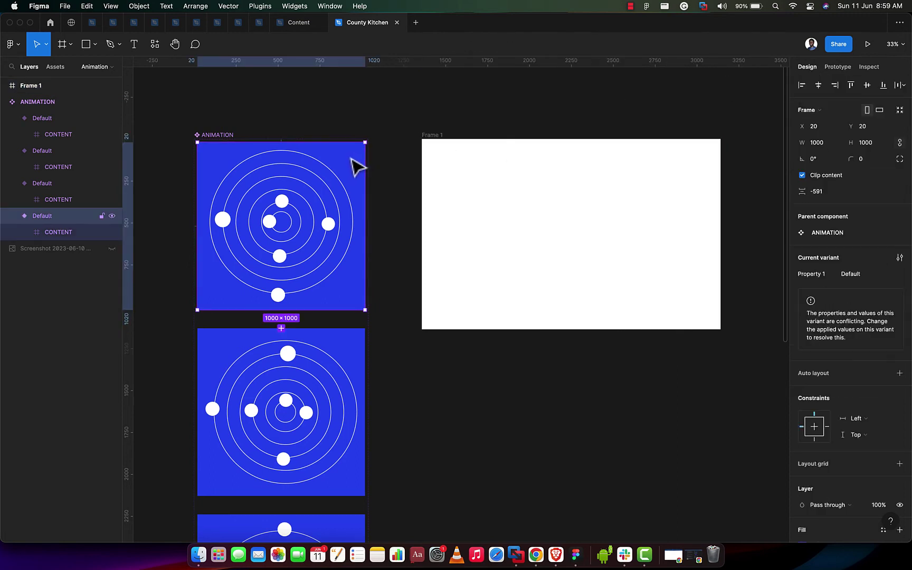
pyautogui.moveTo(357, 167); pyautogui.dragTo(638, 177)
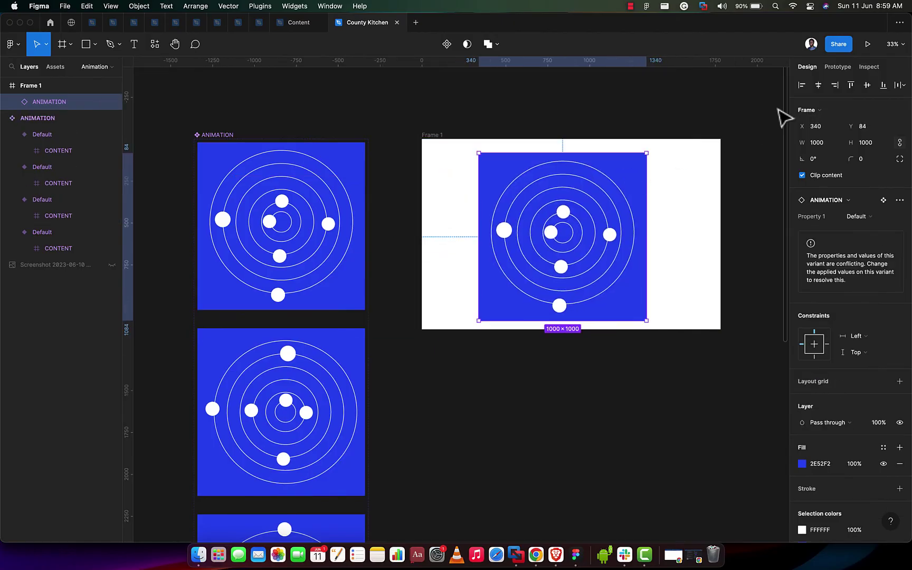
pyautogui.click(818, 85)
pyautogui.click(866, 85)
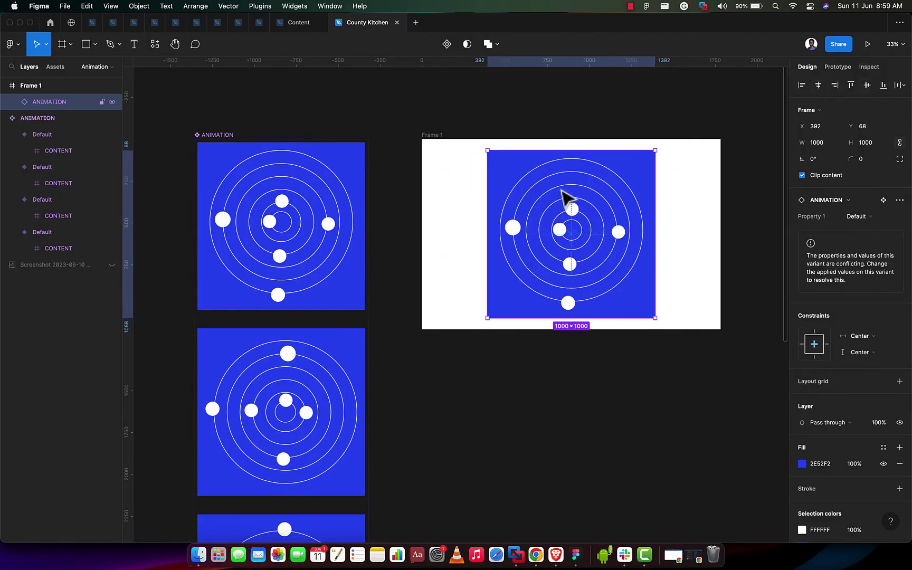
# Fill Frame 1 with the blue 2E52F2 sampled from the animation instance's background.
pyautogui.click(438, 136)
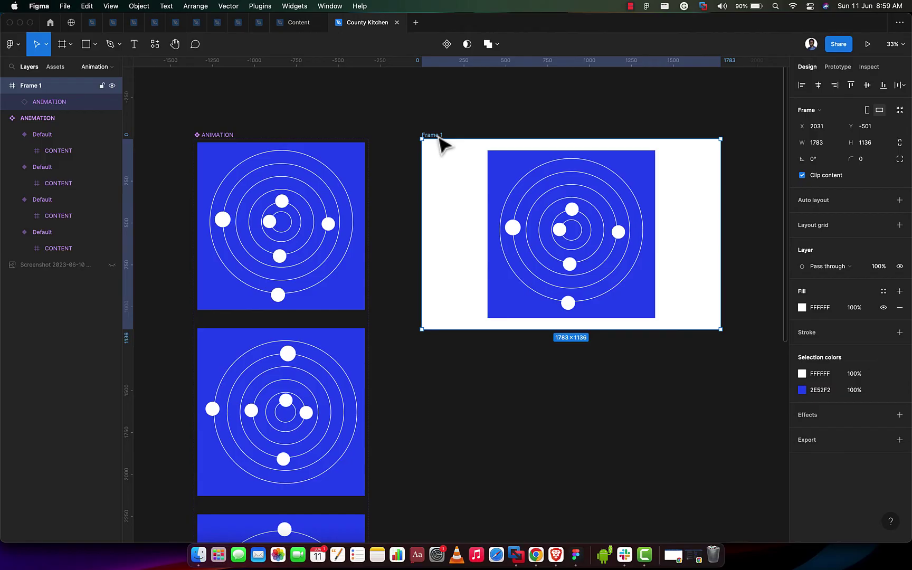
pyautogui.hotkey('shift', '2')
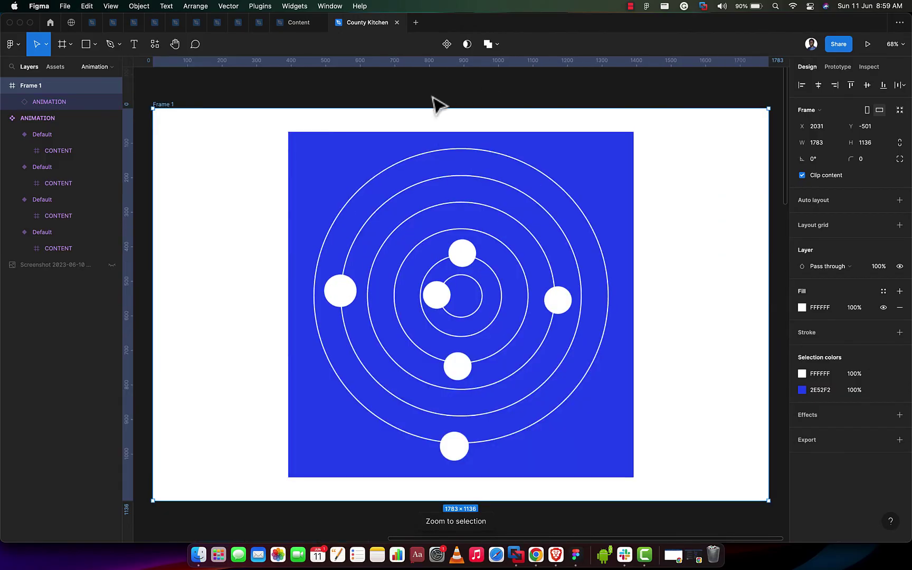
pyautogui.press('i')
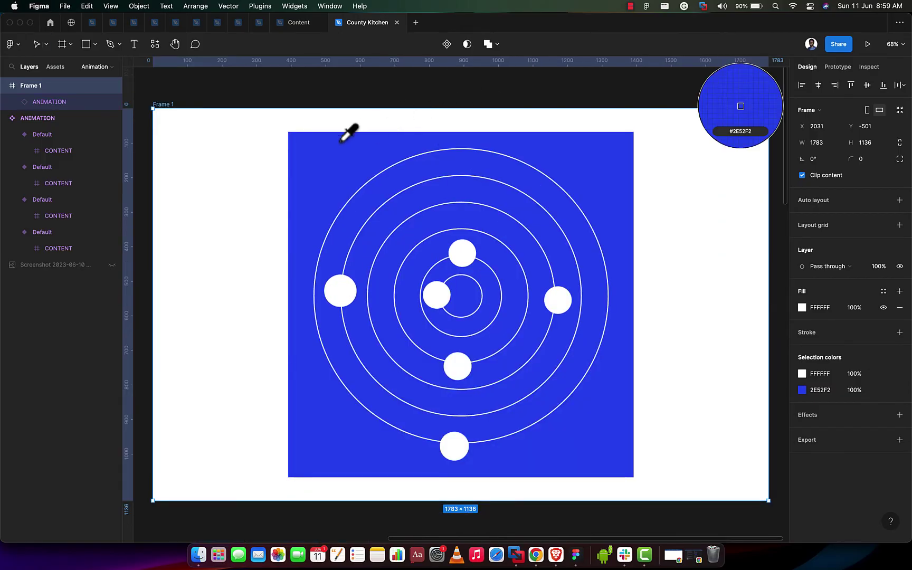
pyautogui.click(347, 135)
pyautogui.press('Escape')
# Add a flow starting point to Frame 1.
pyautogui.click(174, 106)
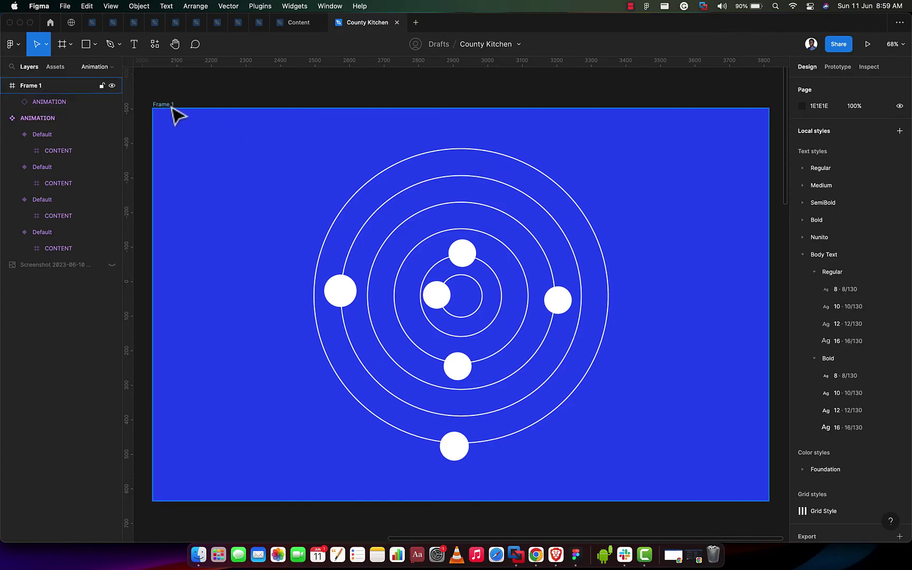
pyautogui.click(839, 67)
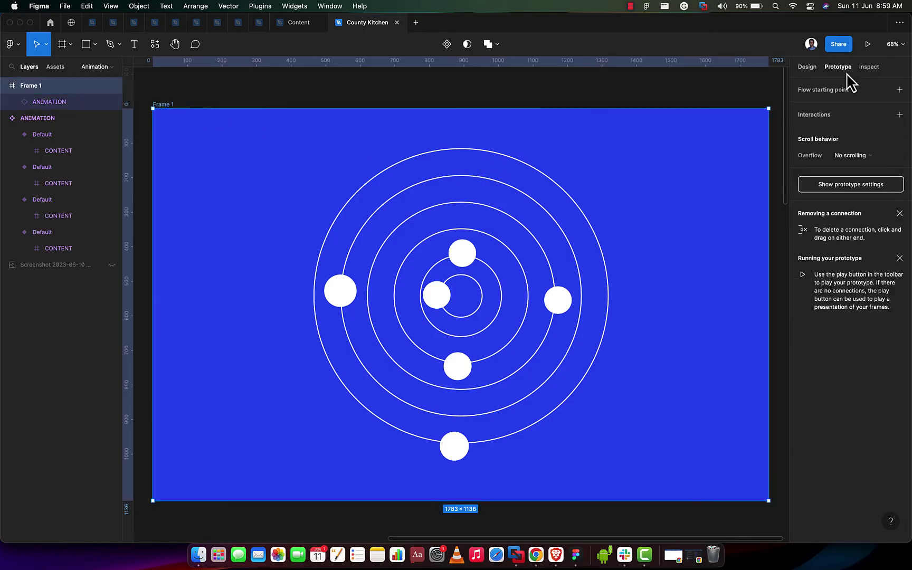
pyautogui.click(899, 90)
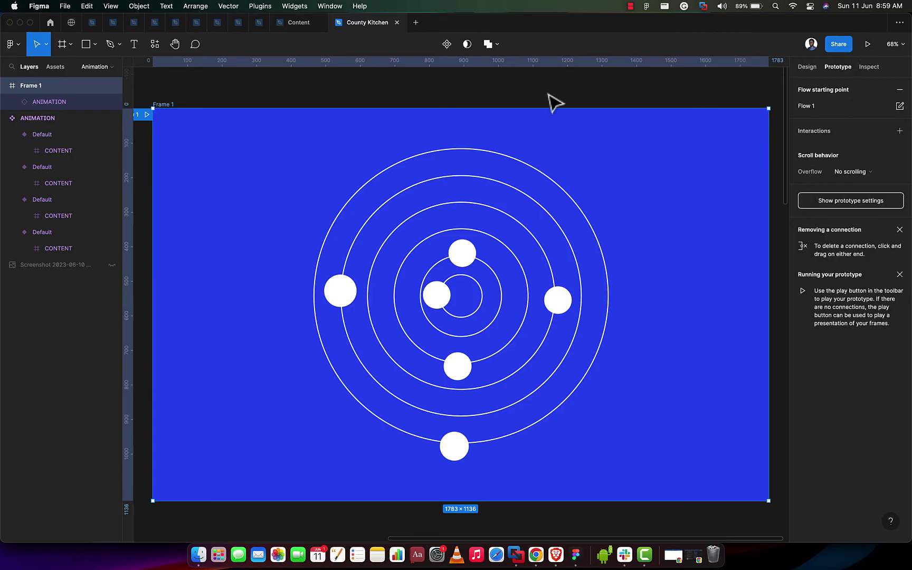
# Play the prototype of Frame 1, scale it to fit the screen and watch how the rings rotate.
pyautogui.scroll(-1, 523, 105)
pyautogui.scroll(-1, 637, 108)
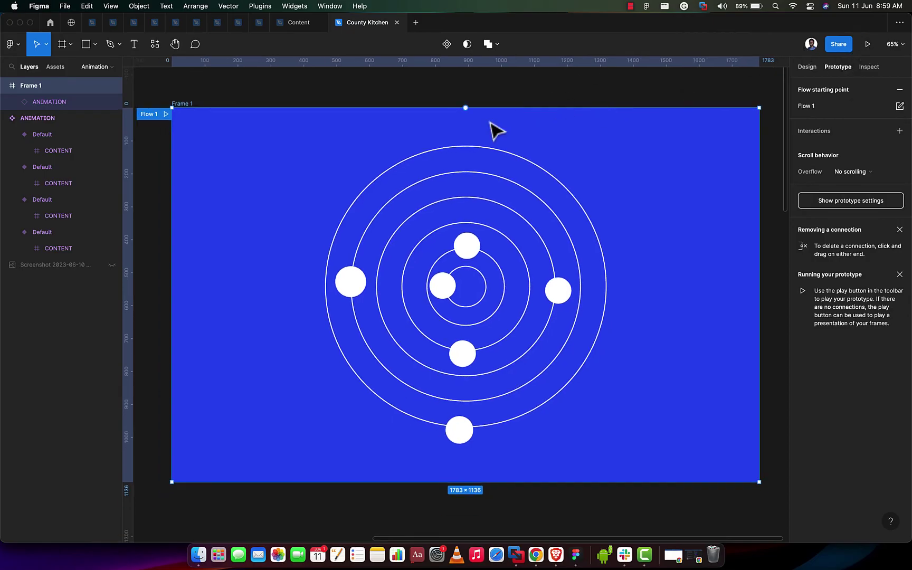
pyautogui.click(868, 44)
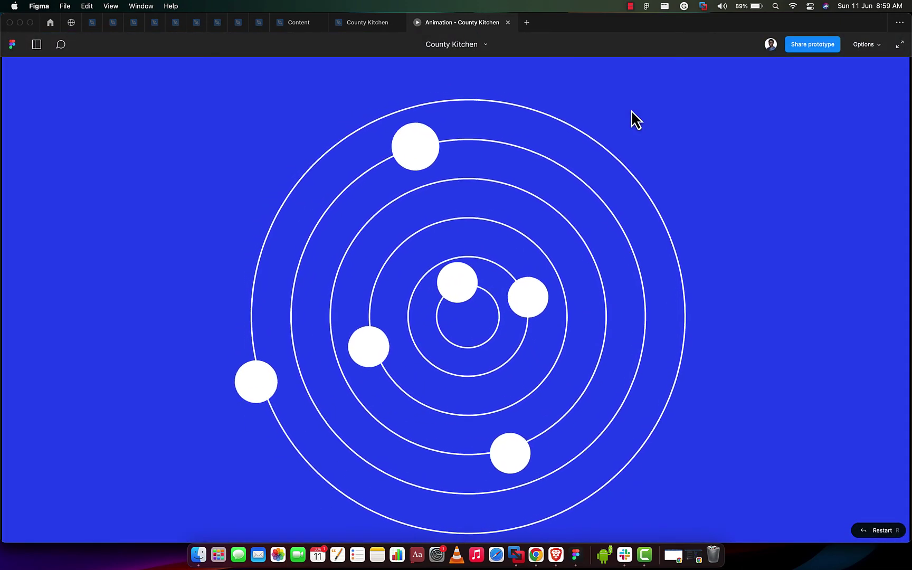
pyautogui.click(864, 44)
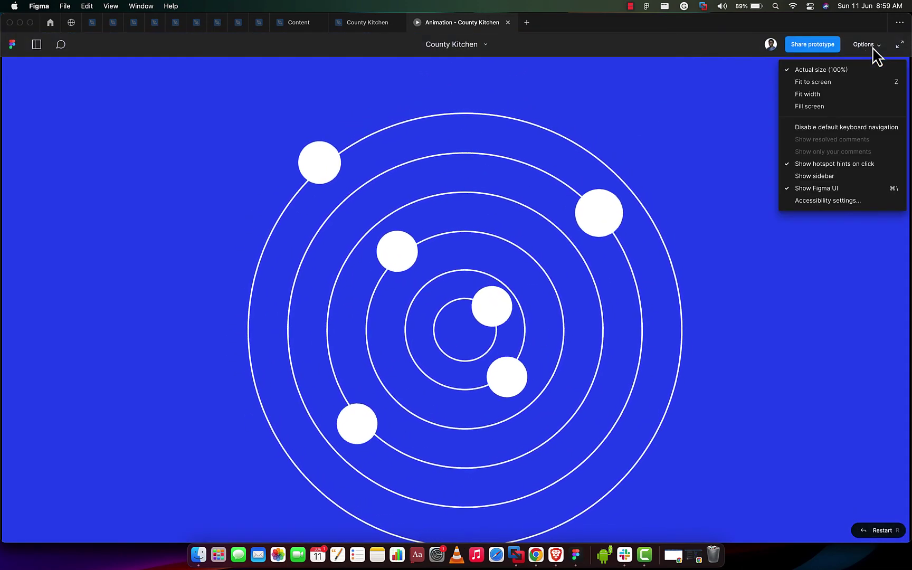
pyautogui.click(839, 81)
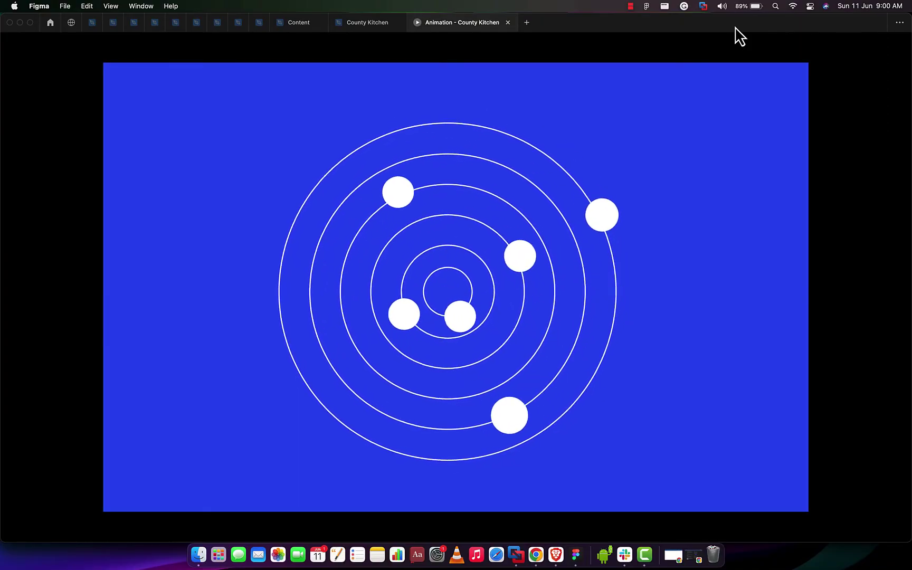
pyautogui.click(359, 22)
pyautogui.click(461, 22)
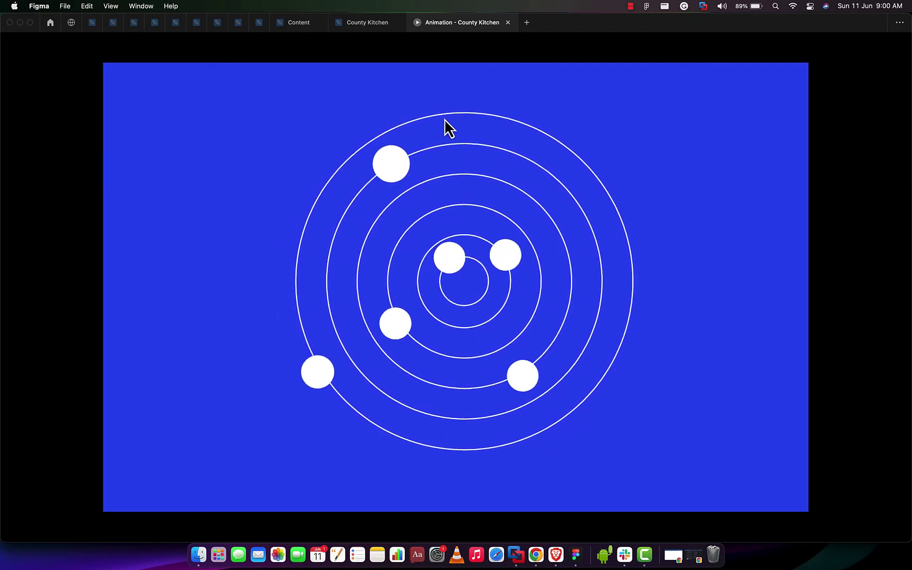
# Back in the design file, reduce the first variant's CONTENT frame height to 855 and centre it vertically in the variant.
pyautogui.click(351, 29)
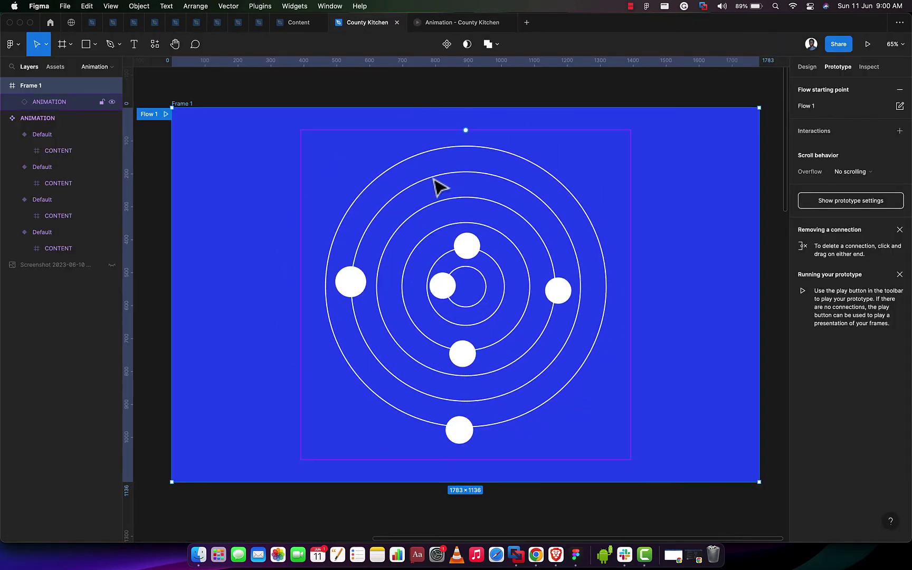
pyautogui.scroll(-5, 575, 114)
pyautogui.hscroll(-5, 427, 240)
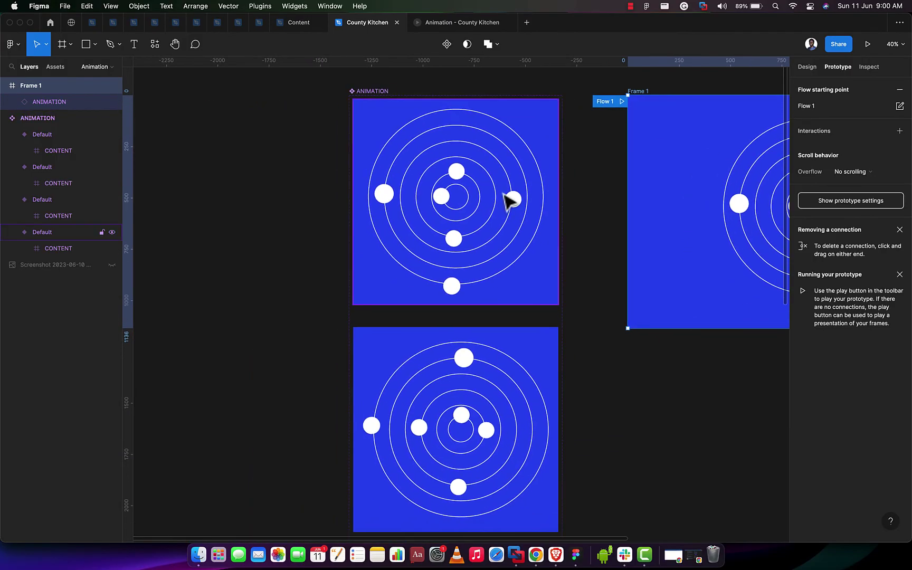
pyautogui.click(489, 185)
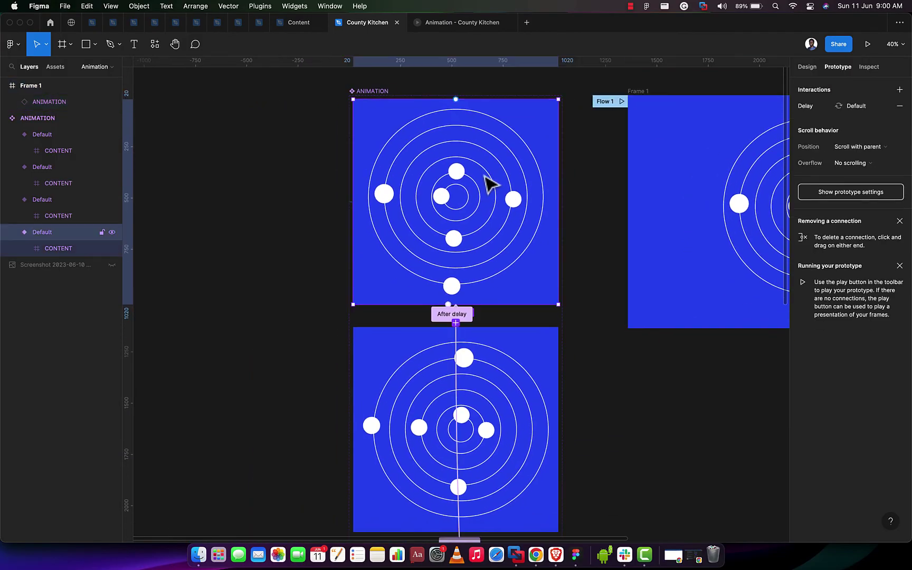
pyautogui.click(50, 248)
pyautogui.hotkey('shift', '2')
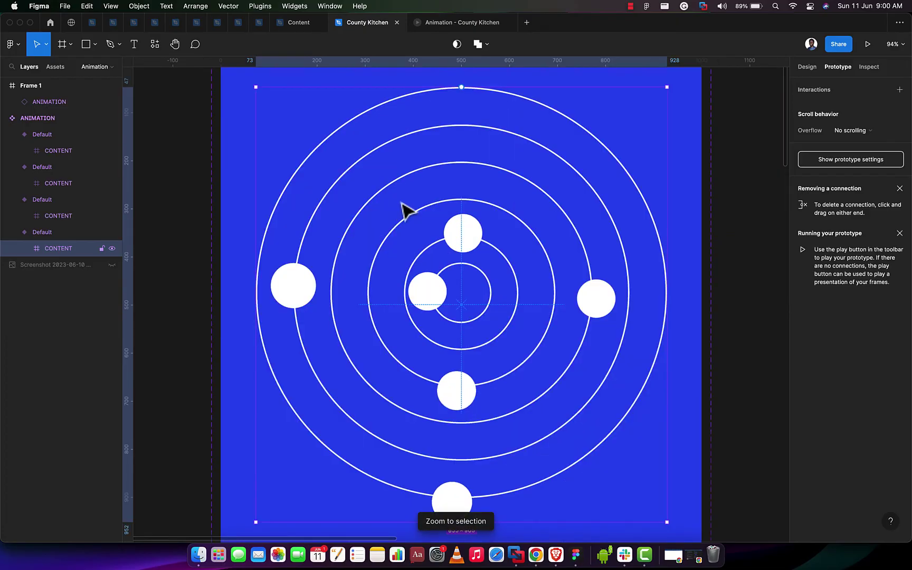
pyautogui.scroll(-3, 416, 224)
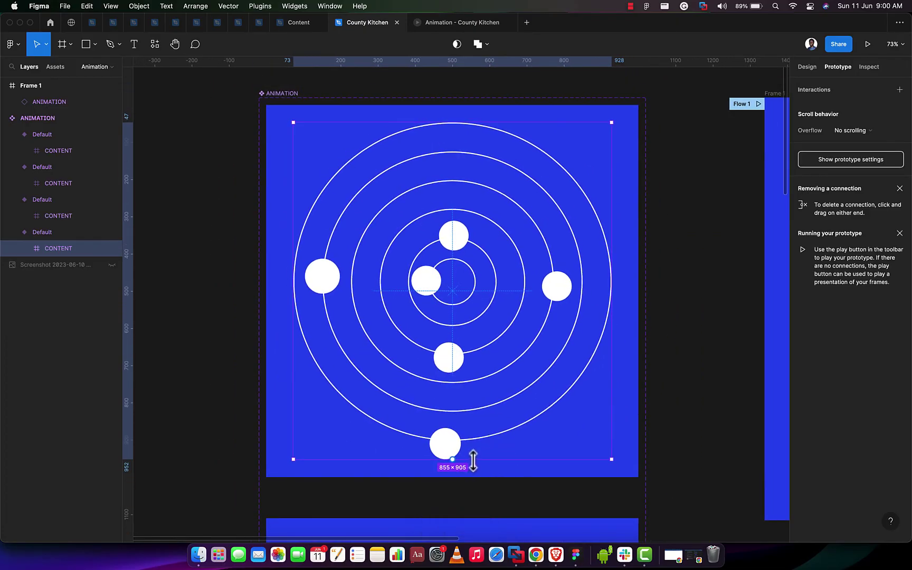
pyautogui.click(809, 67)
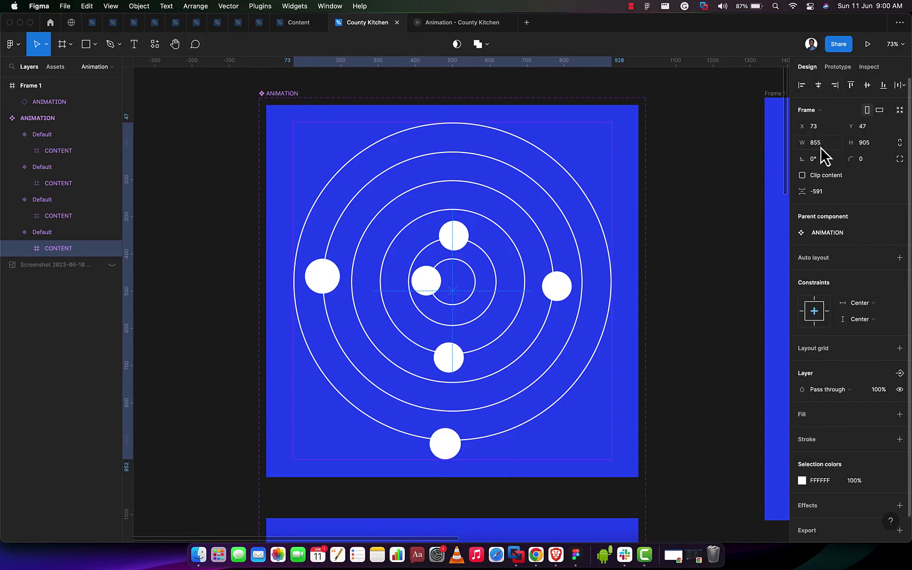
pyautogui.click(874, 144)
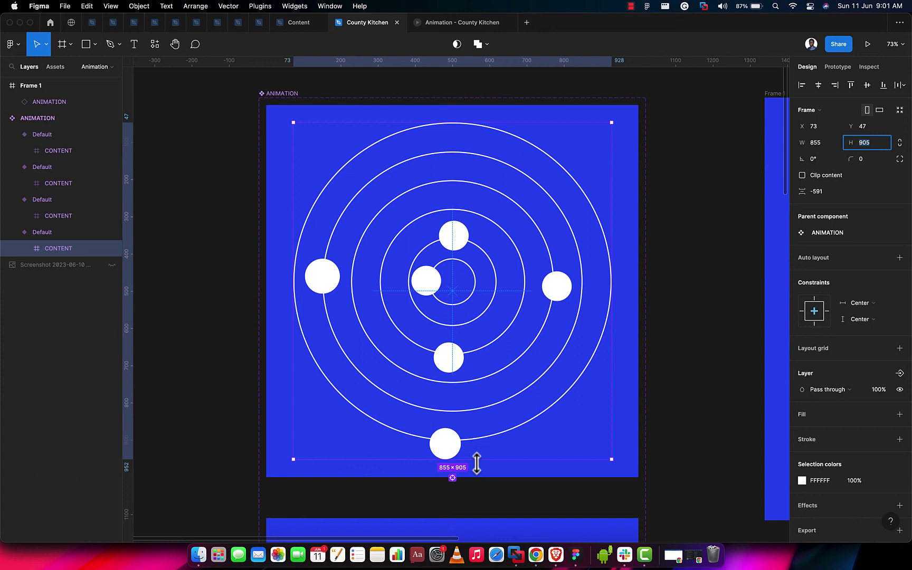
pyautogui.moveTo(477, 462); pyautogui.dragTo(477, 444)
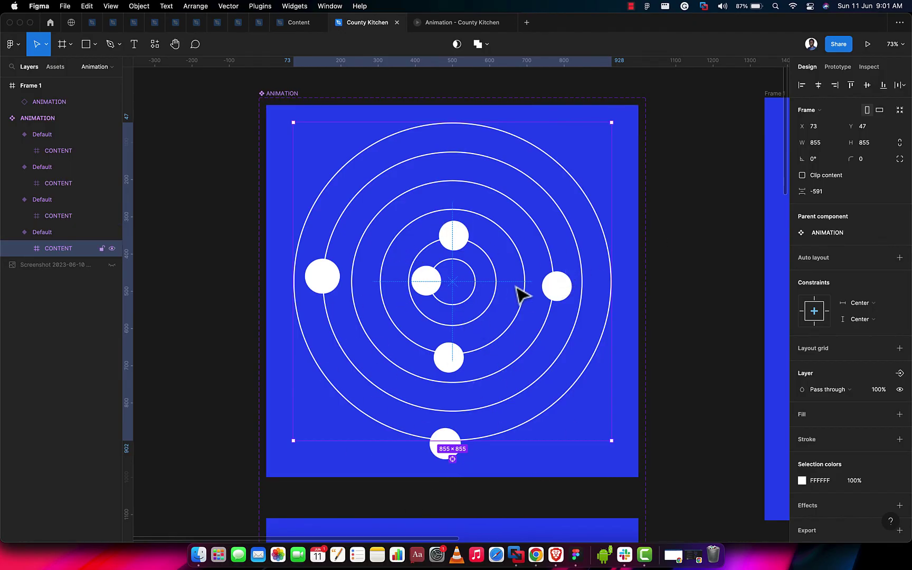
pyautogui.scroll(-5, 431, 231)
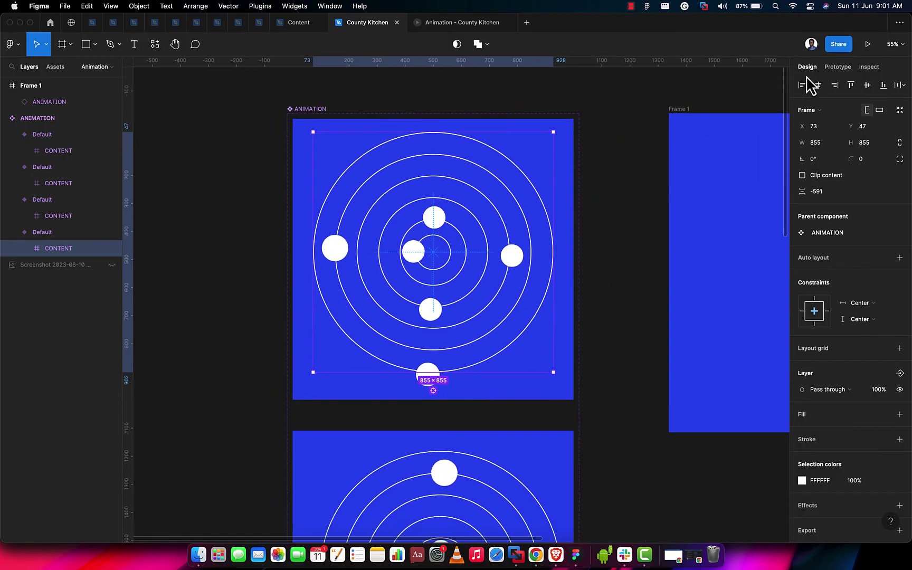
pyautogui.click(868, 89)
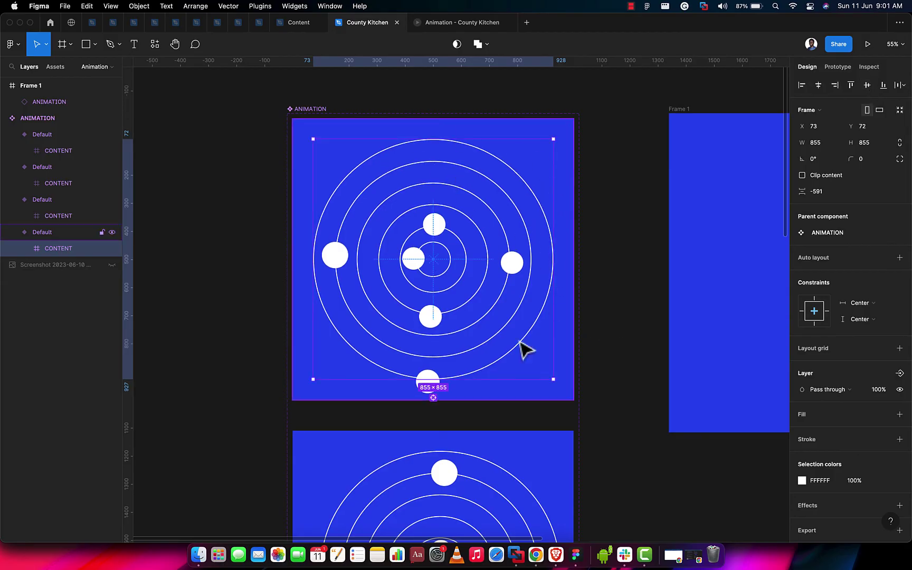
# Resize the second variant's CONTENT frame to 855 × 855 and centre it horizontally in the variant.
pyautogui.scroll(-5, 399, 240)
pyautogui.scroll(-2, 399, 240)
pyautogui.scroll(-2, 394, 231)
pyautogui.hscroll(1, 394, 232)
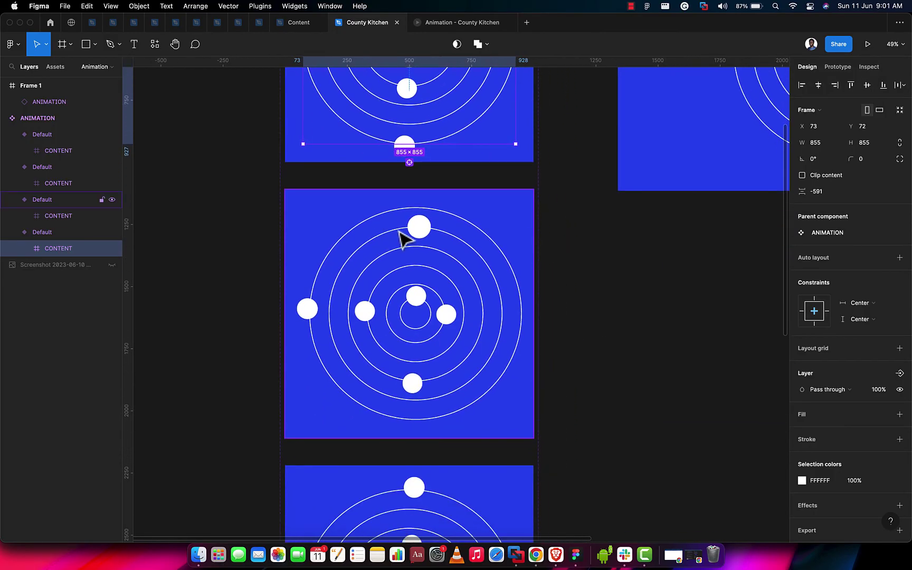
pyautogui.click(409, 232)
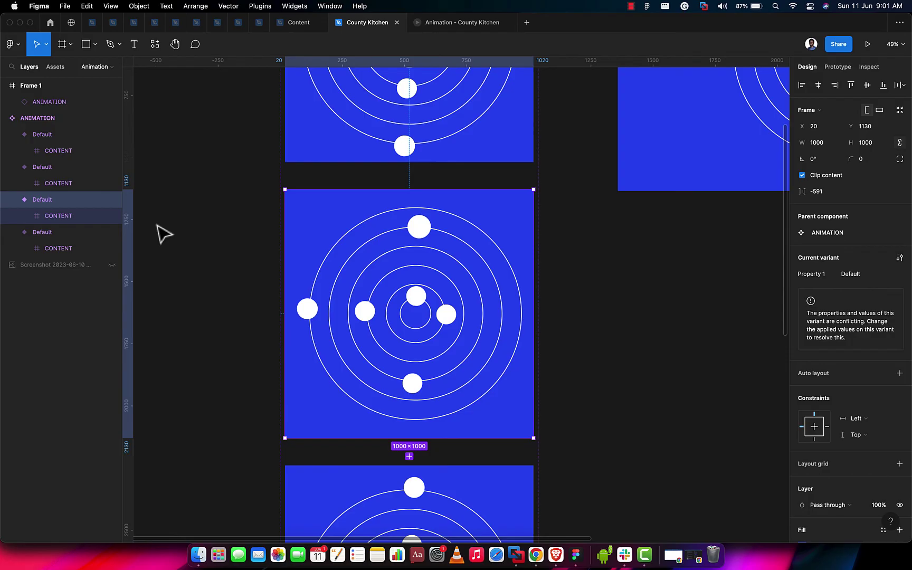
pyautogui.click(63, 216)
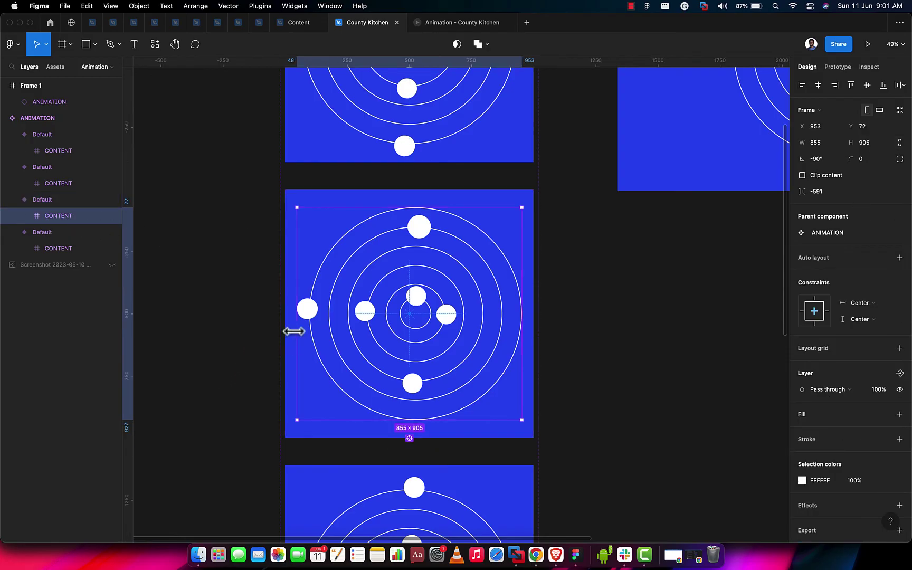
pyautogui.moveTo(299, 331); pyautogui.dragTo(307, 331)
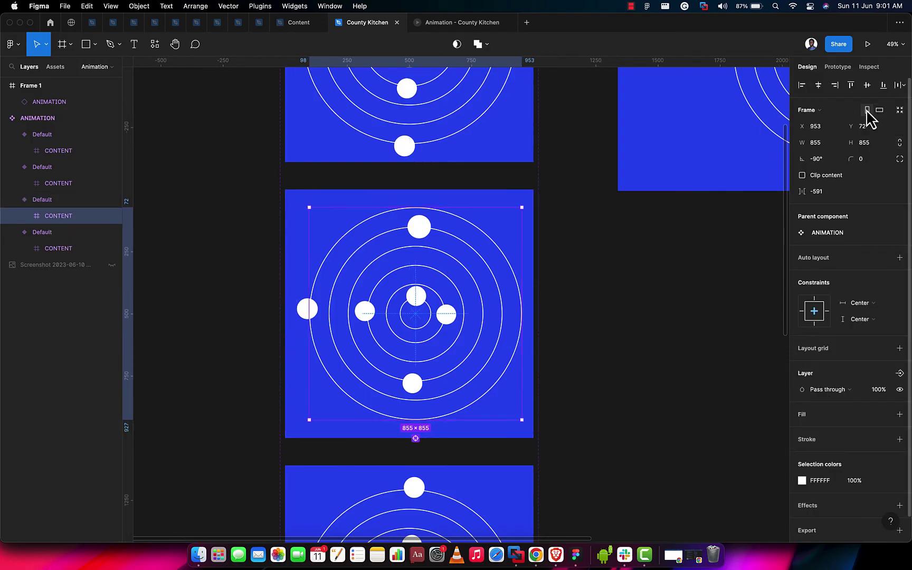
pyautogui.click(819, 86)
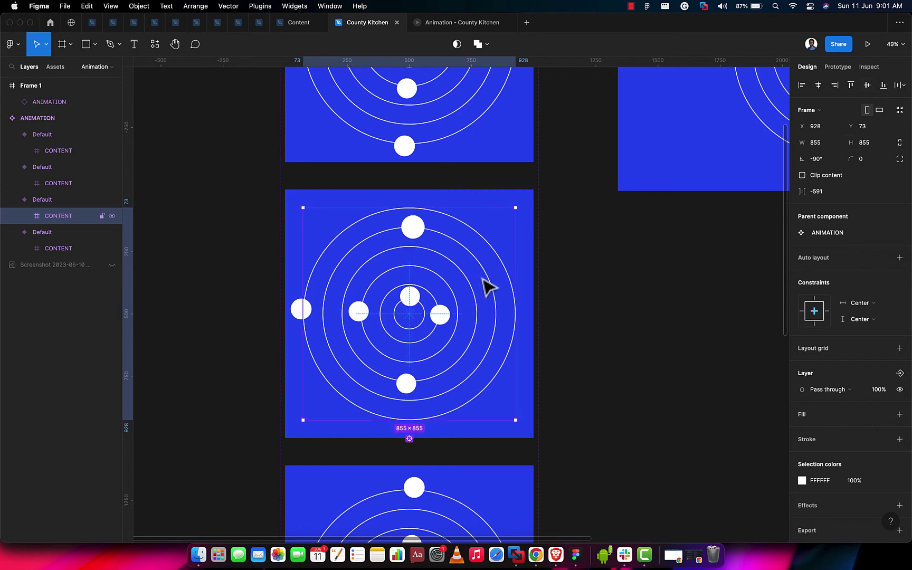
# Resize the third variant's CONTENT frame to 855 × 855 and centre it vertically in the variant.
pyautogui.scroll(-5, 490, 287)
pyautogui.scroll(-6, 496, 286)
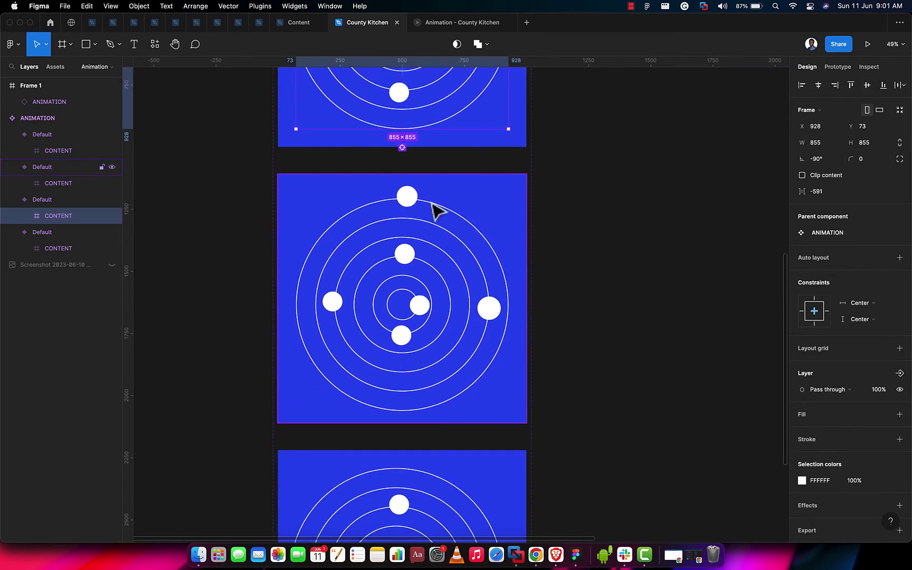
pyautogui.click(67, 185)
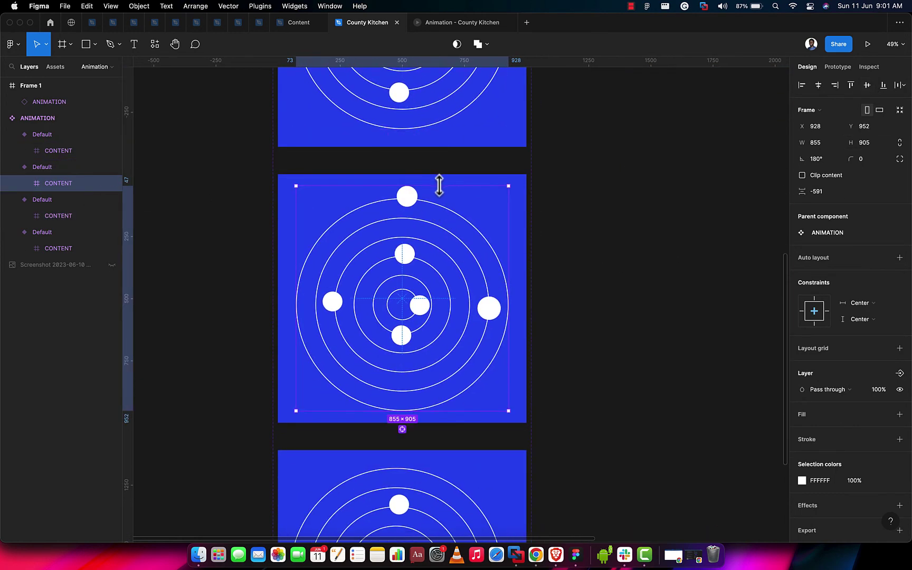
pyautogui.click(867, 85)
# Resize the fourth variant's CONTENT frame to 855 × 855, centre it horizontally in the variant and clear the selection.
pyautogui.scroll(-3, 369, 312)
pyautogui.scroll(-4, 342, 310)
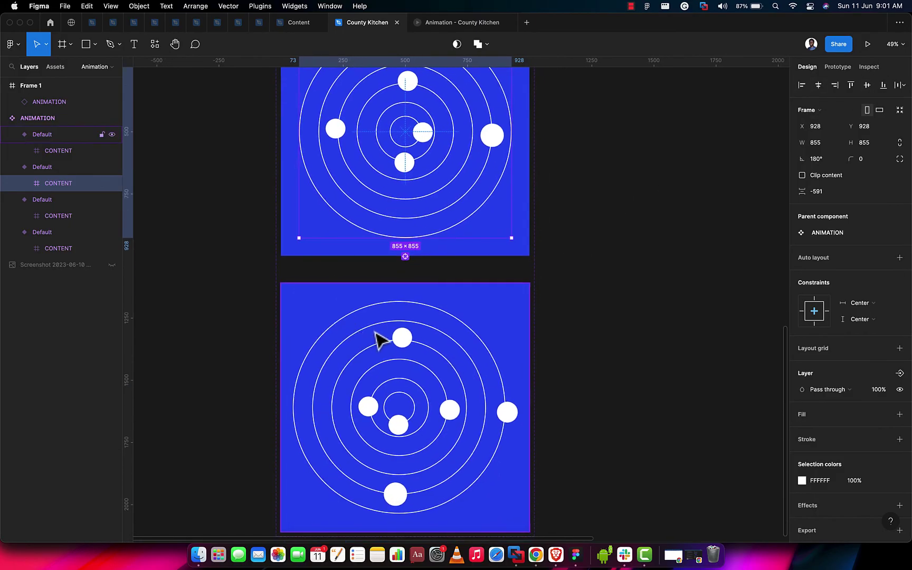
pyautogui.click(411, 329)
pyautogui.click(73, 161)
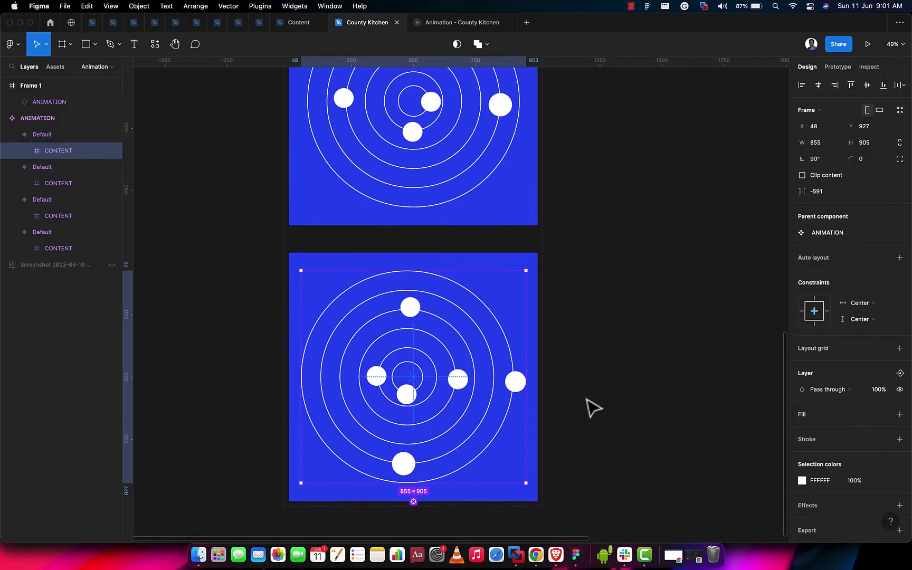
pyautogui.scroll(-2, 554, 359)
pyautogui.moveTo(522, 306); pyautogui.dragTo(510, 308)
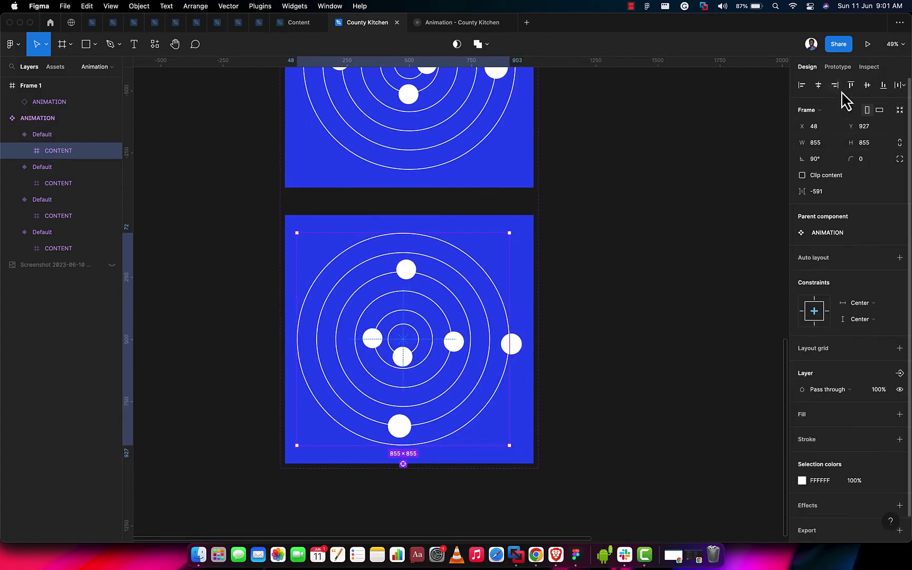
pyautogui.click(820, 86)
pyautogui.click(648, 224)
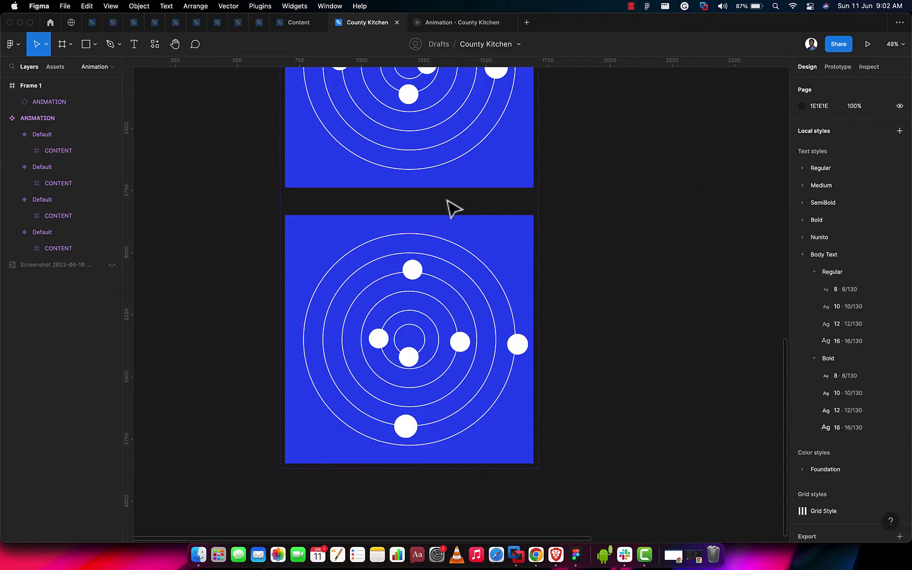
# Check the instance in Frame 1, watch the prototype playback for ring wobble and return to the design file.
pyautogui.scroll(5, 453, 205)
pyautogui.scroll(-5, 452, 196)
pyautogui.hscroll(5, 475, 206)
pyautogui.scroll(3, 539, 210)
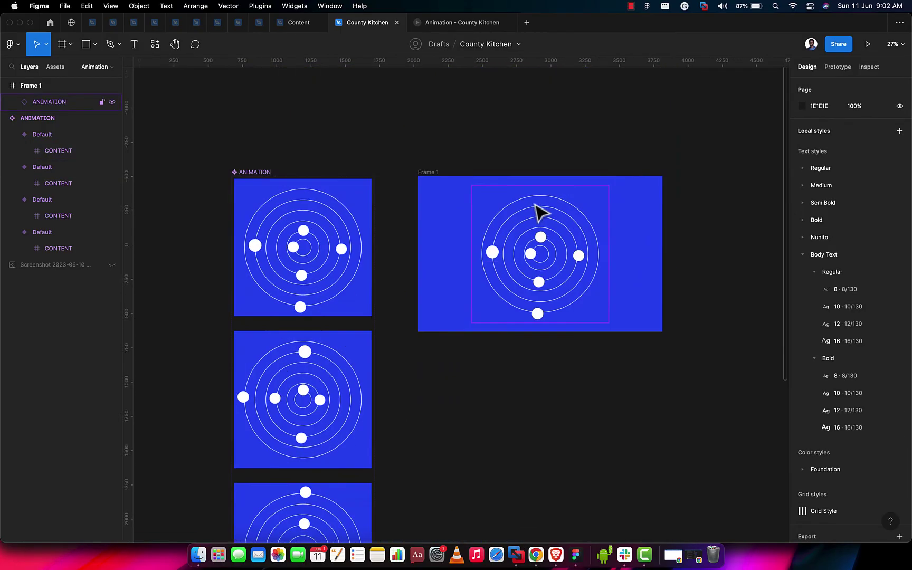
pyautogui.click(548, 262)
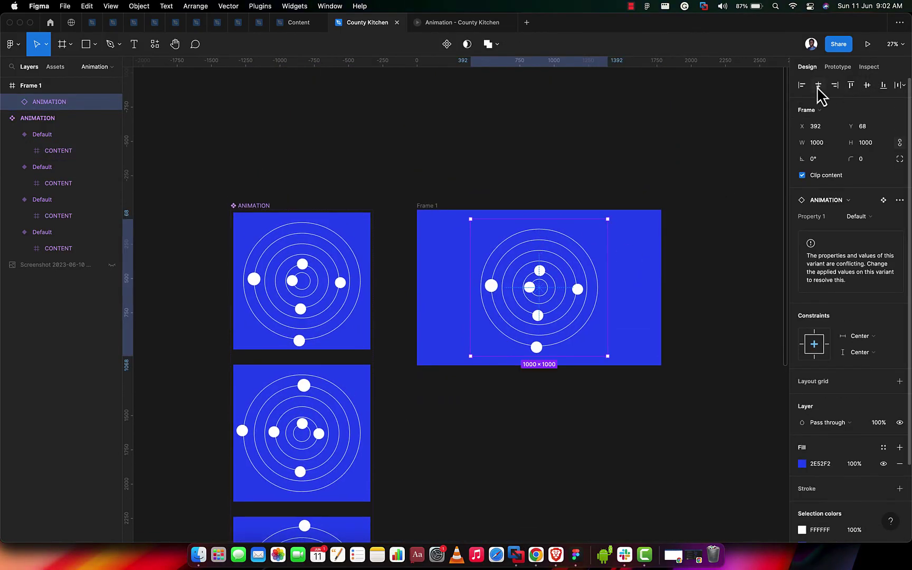
pyautogui.click(427, 207)
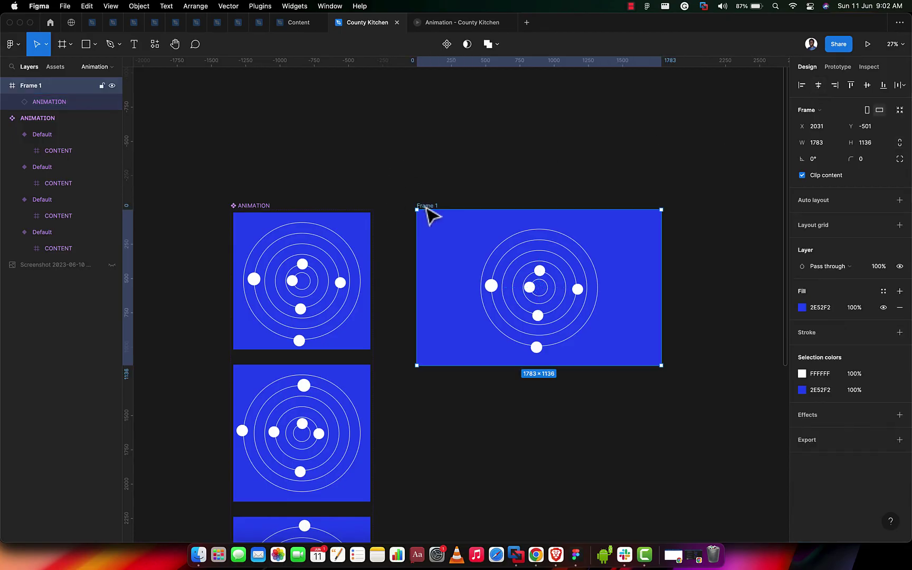
pyautogui.hotkey('shift', '2')
pyautogui.click(465, 23)
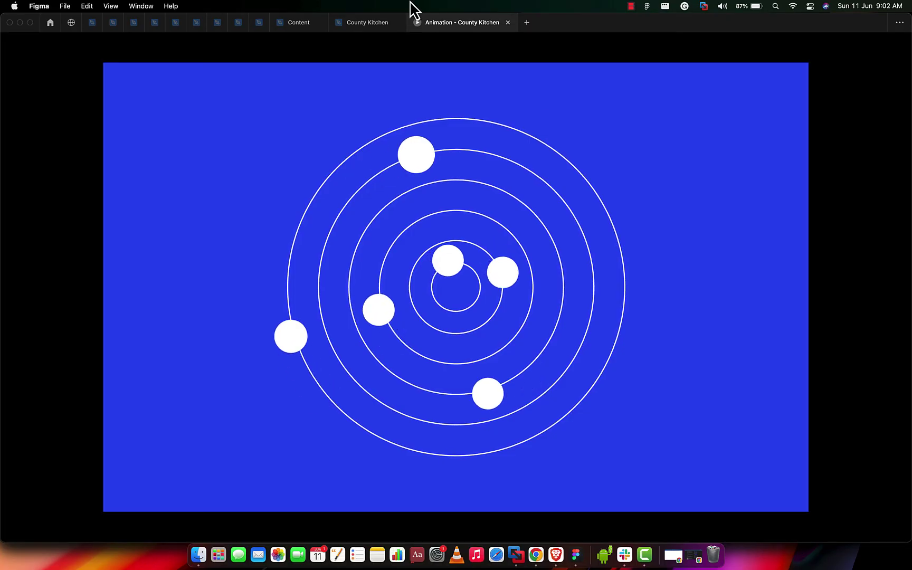
pyautogui.click(373, 23)
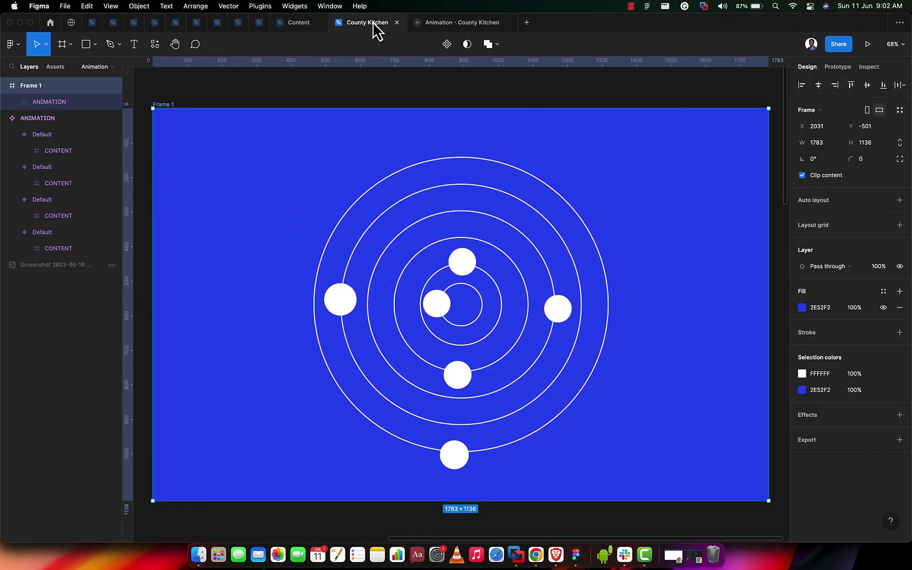